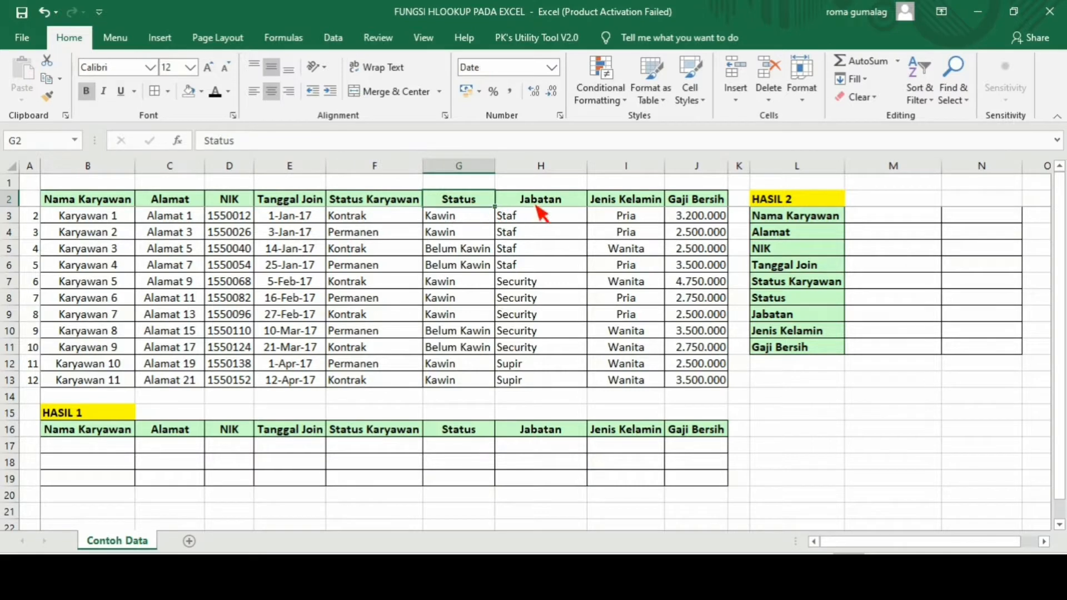
# Examine the employee data table's headers and rows, from Nama Karyawan to Gaji Bersih.
pyautogui.click(548, 201)
pyautogui.click(627, 202)
pyautogui.click(695, 215)
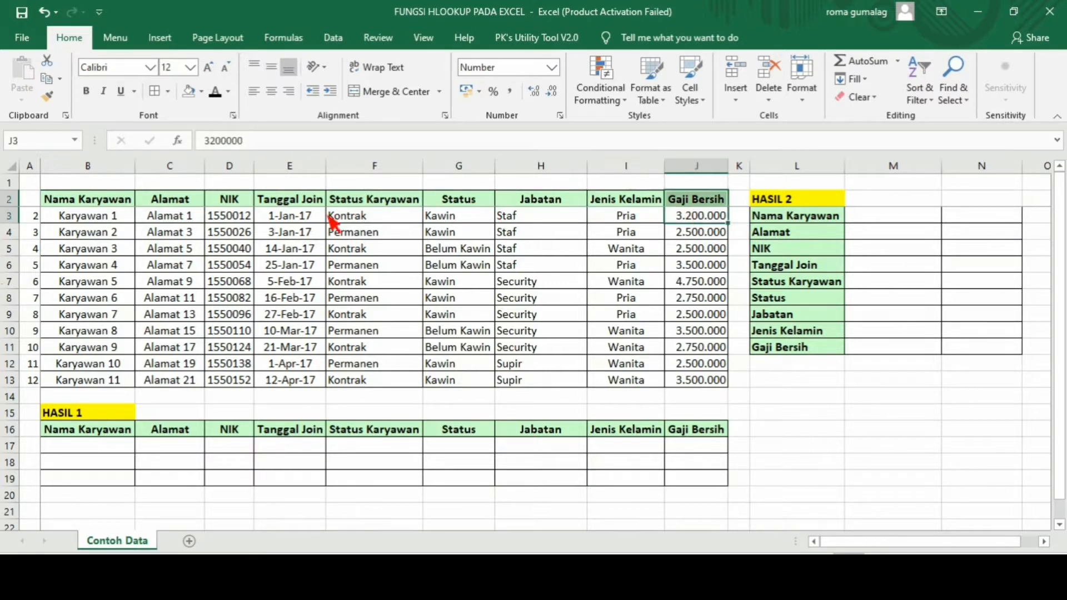
pyautogui.click(411, 236)
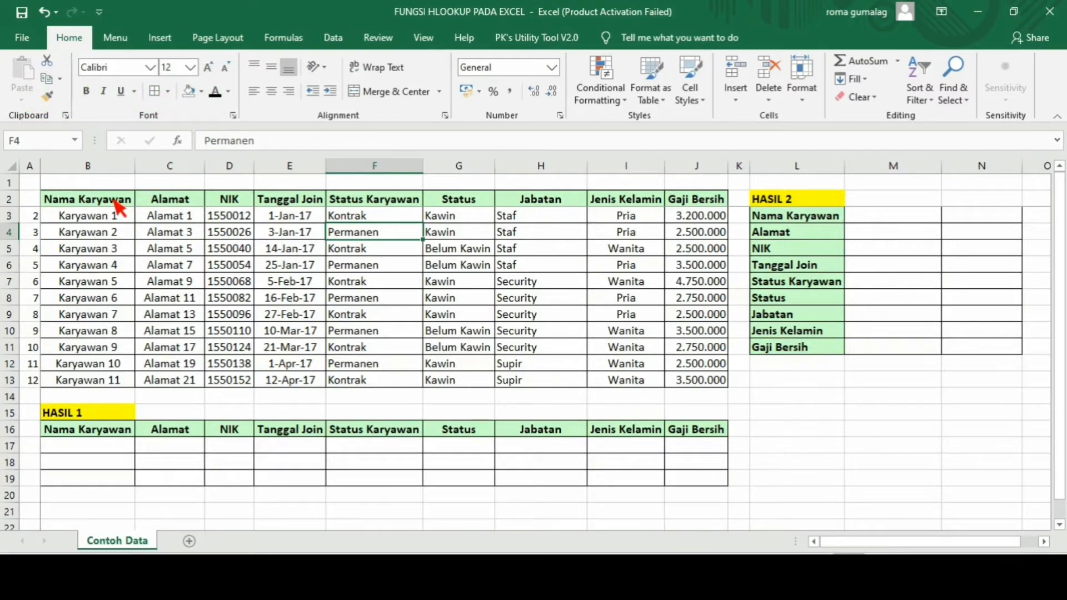
pyautogui.moveTo(116, 204); pyautogui.dragTo(689, 332)
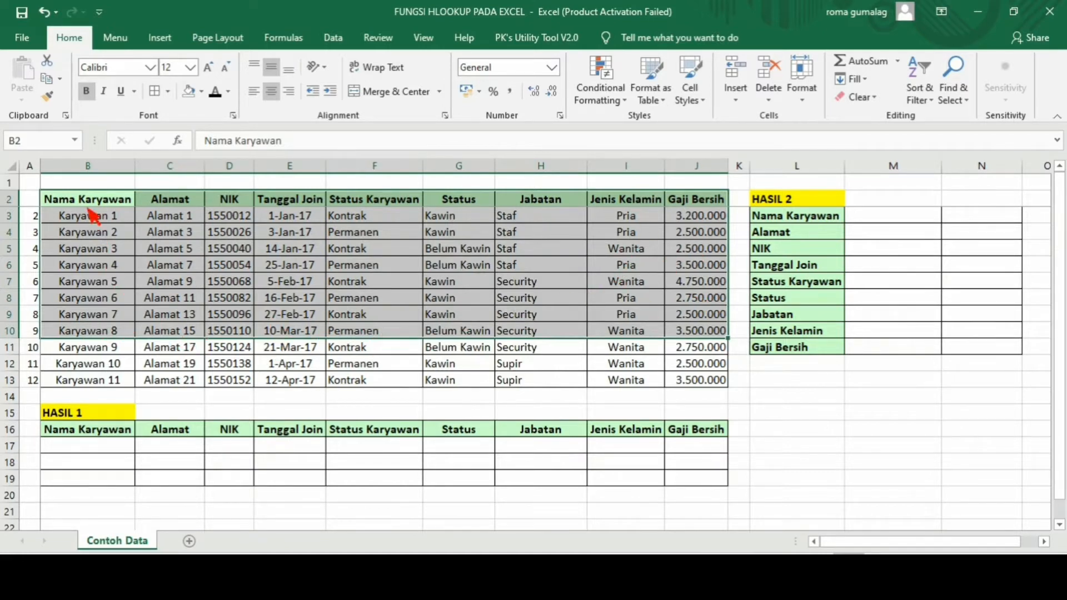
pyautogui.moveTo(90, 216); pyautogui.dragTo(624, 376)
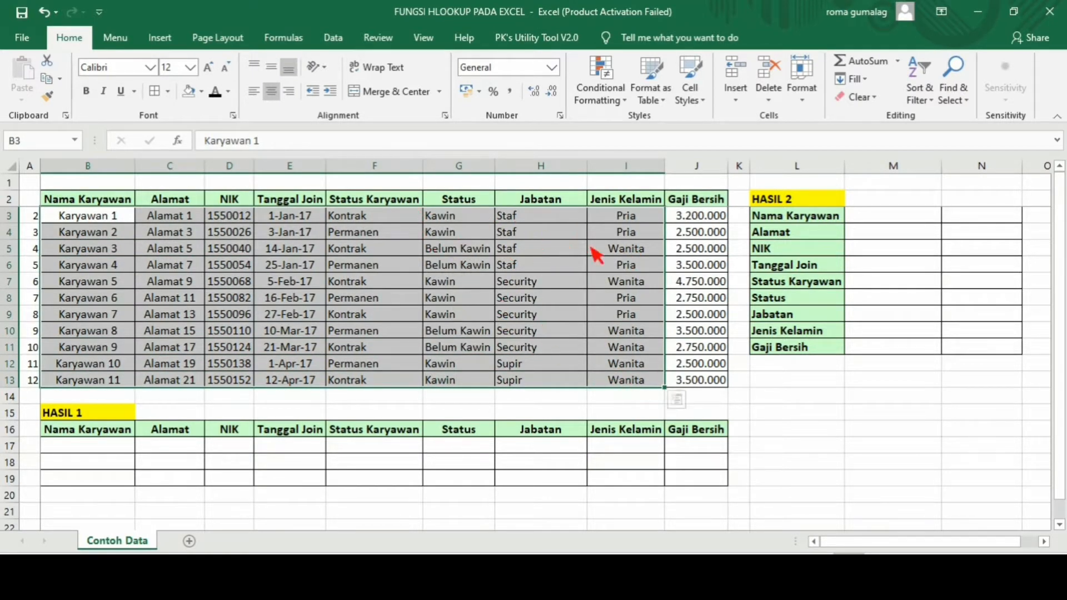
pyautogui.click(449, 252)
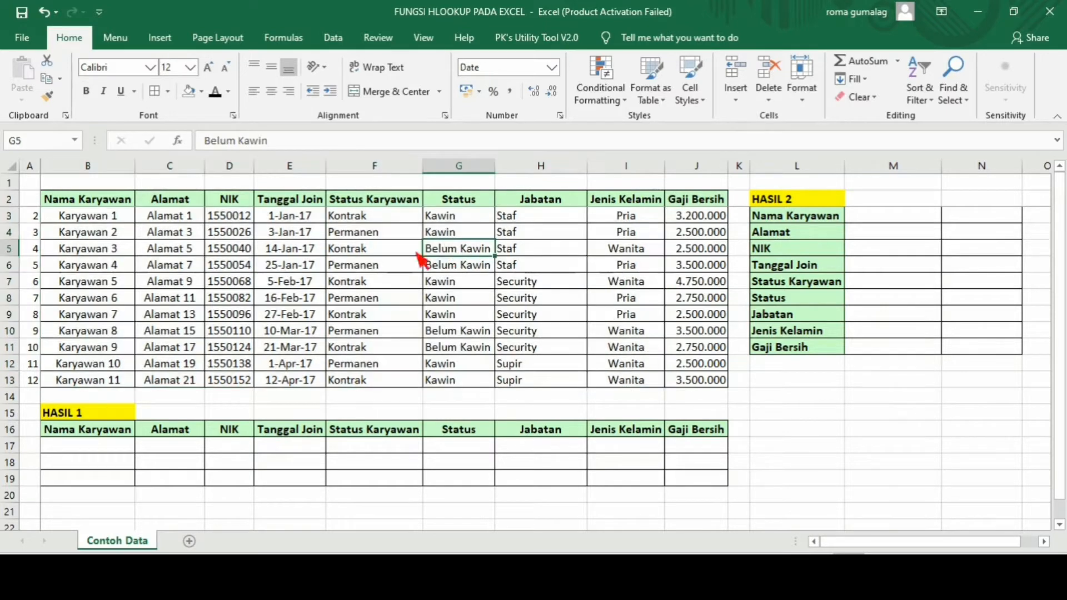
pyautogui.moveTo(124, 207); pyautogui.dragTo(695, 384)
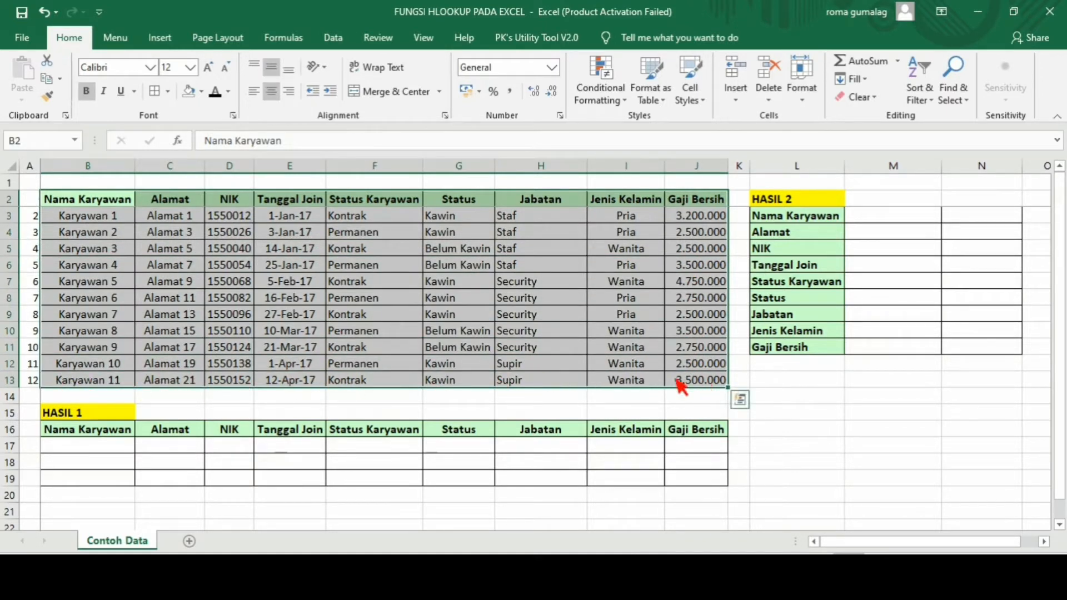
pyautogui.click(541, 218)
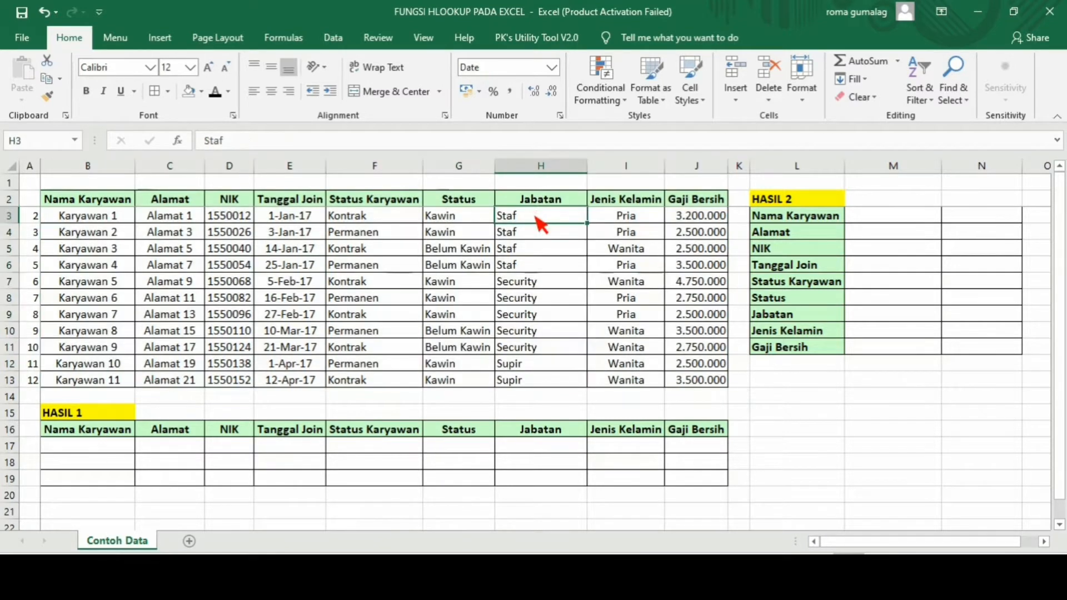
pyautogui.moveTo(540, 225); pyautogui.dragTo(542, 370)
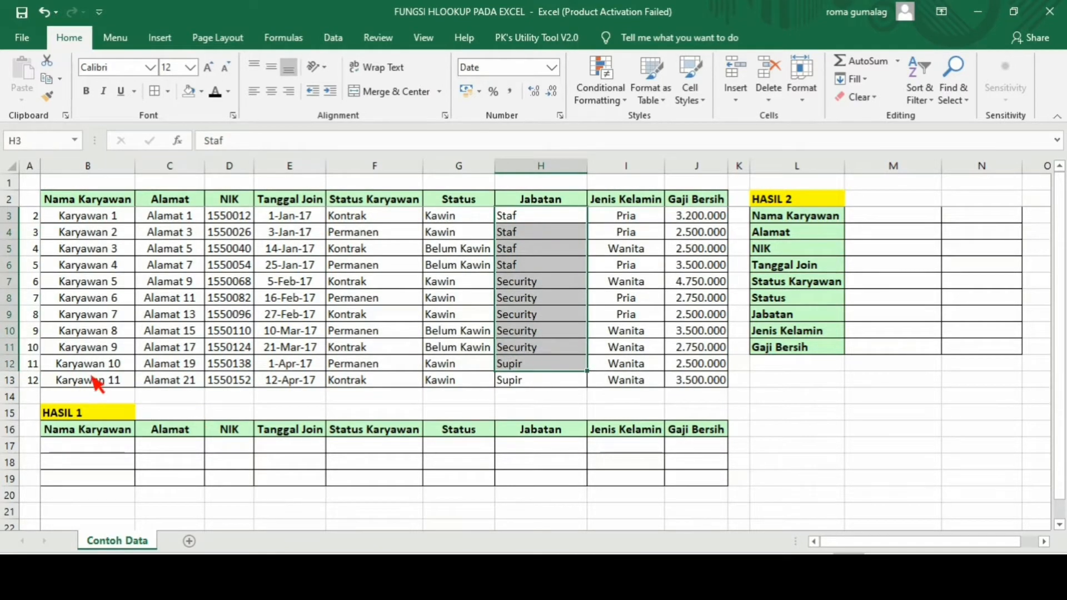
pyautogui.moveTo(97, 383); pyautogui.dragTo(691, 376)
pyautogui.click(686, 334)
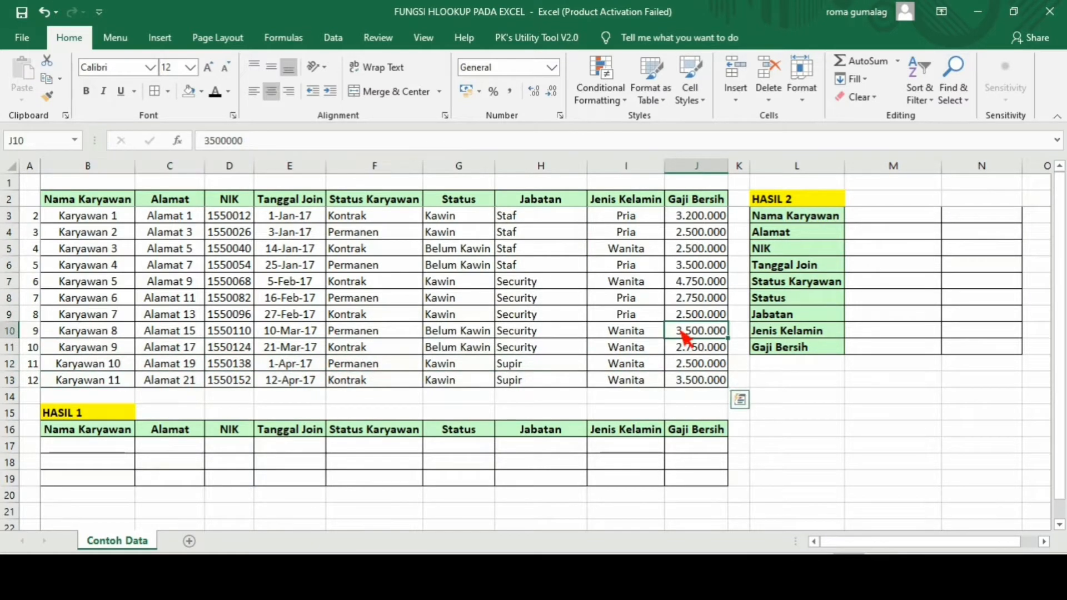
# Examine the layouts of the empty HASIL 1 and HASIL 2 result tables.
pyautogui.click(95, 417)
pyautogui.click(792, 203)
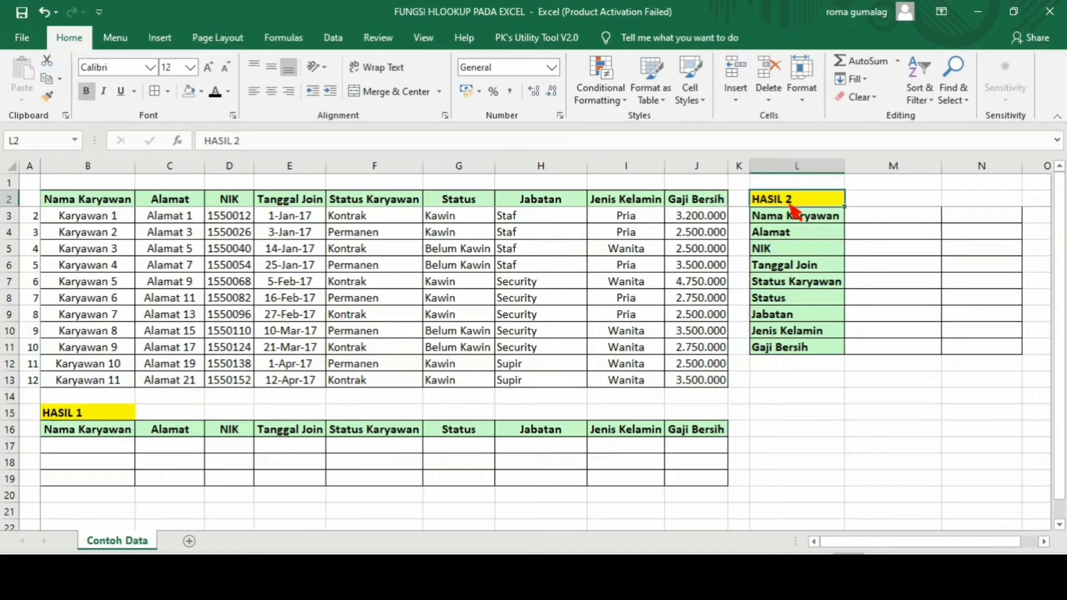
pyautogui.click(107, 433)
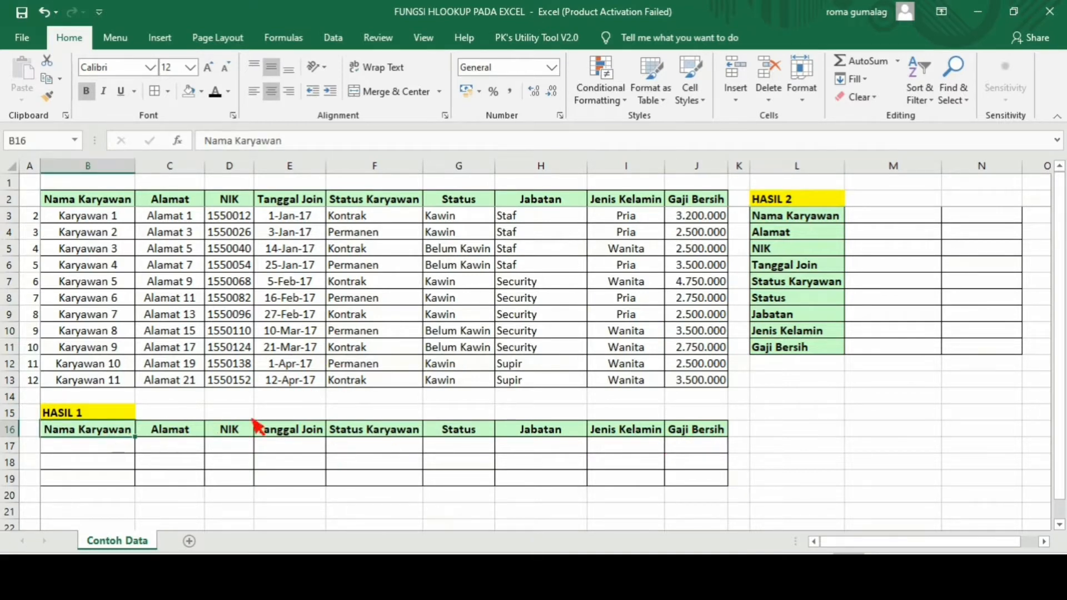
pyautogui.moveTo(796, 223); pyautogui.dragTo(806, 350)
pyautogui.click(793, 413)
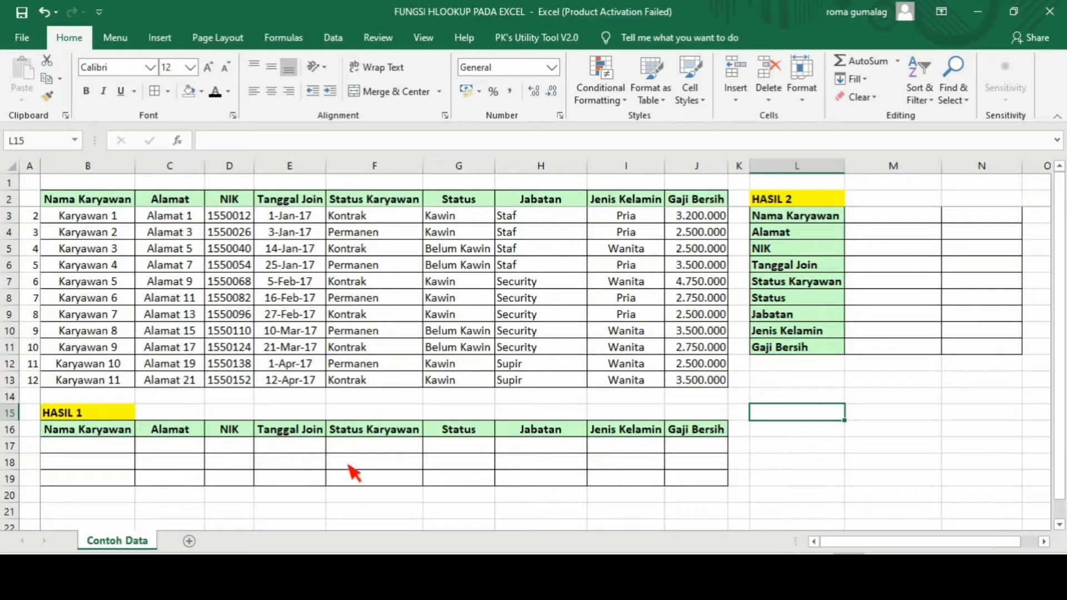
pyautogui.click(120, 449)
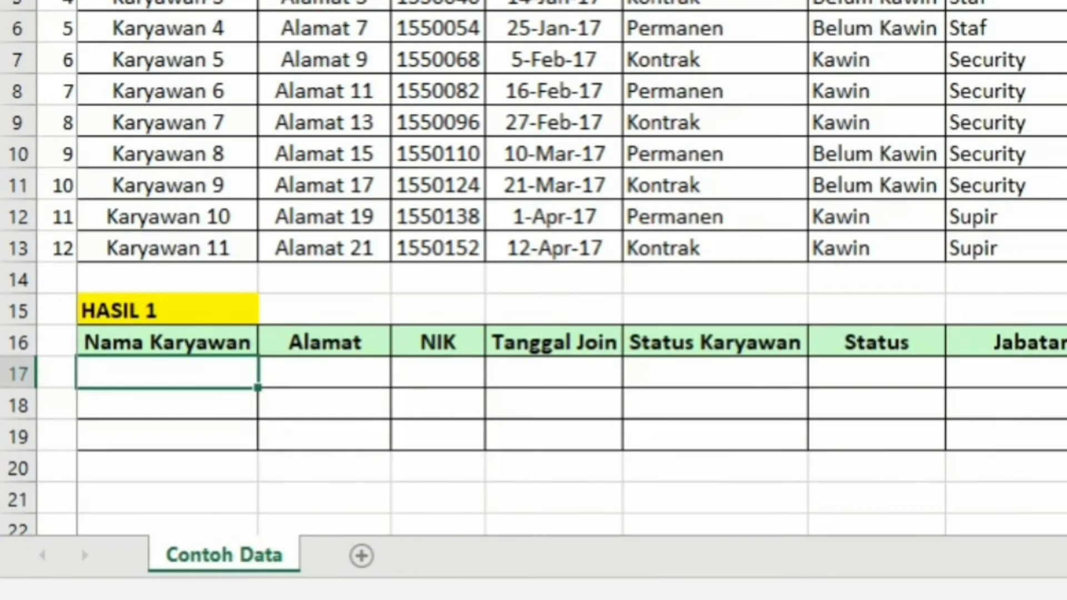
pyautogui.write('=HLOOKU')
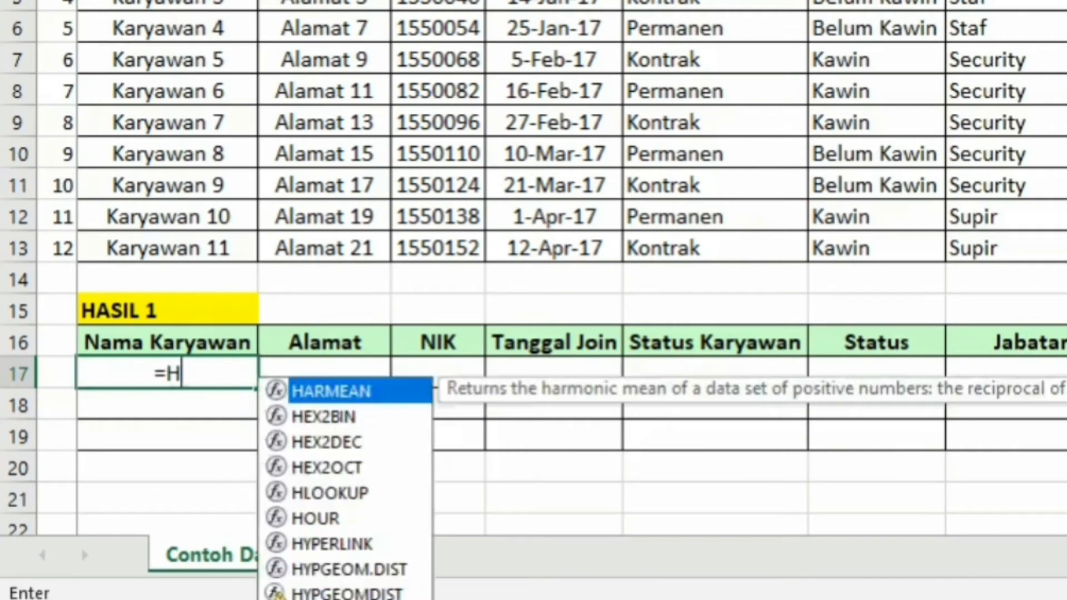
pyautogui.write('P(')
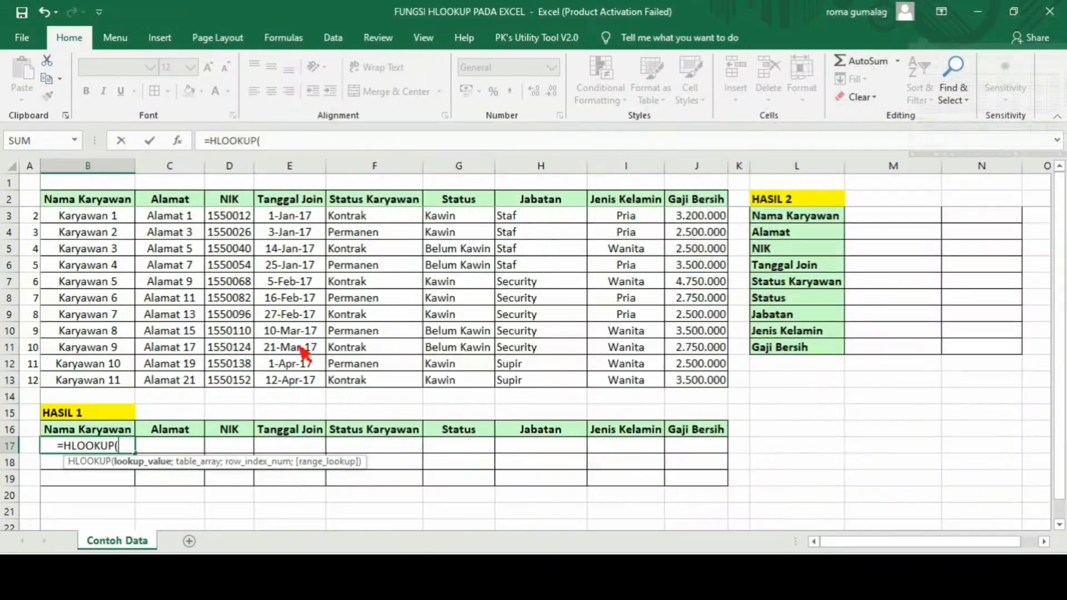
pyautogui.press('Escape')
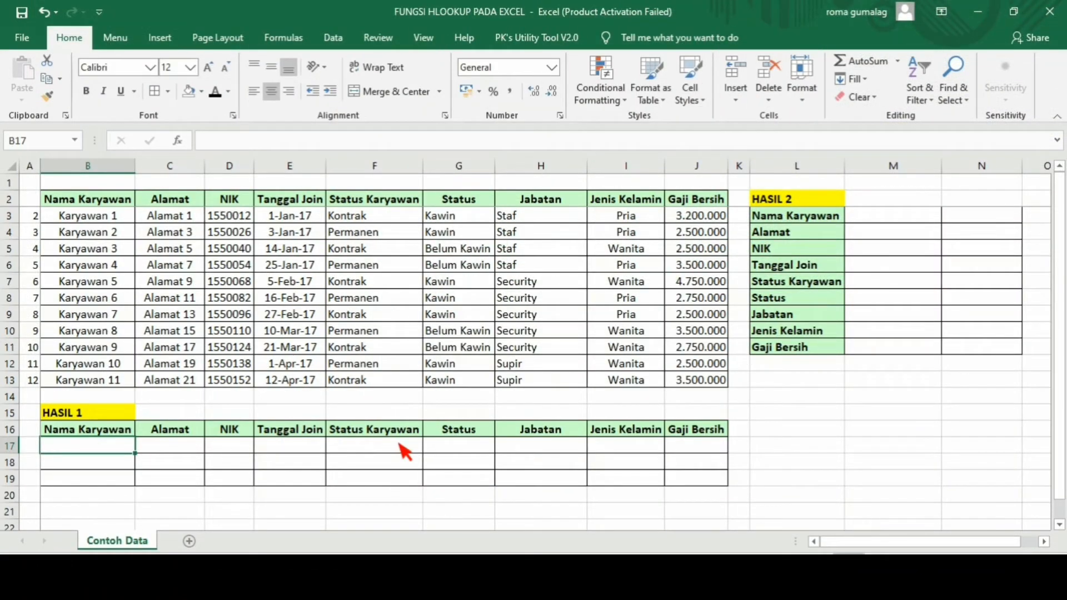
pyautogui.click(300, 481)
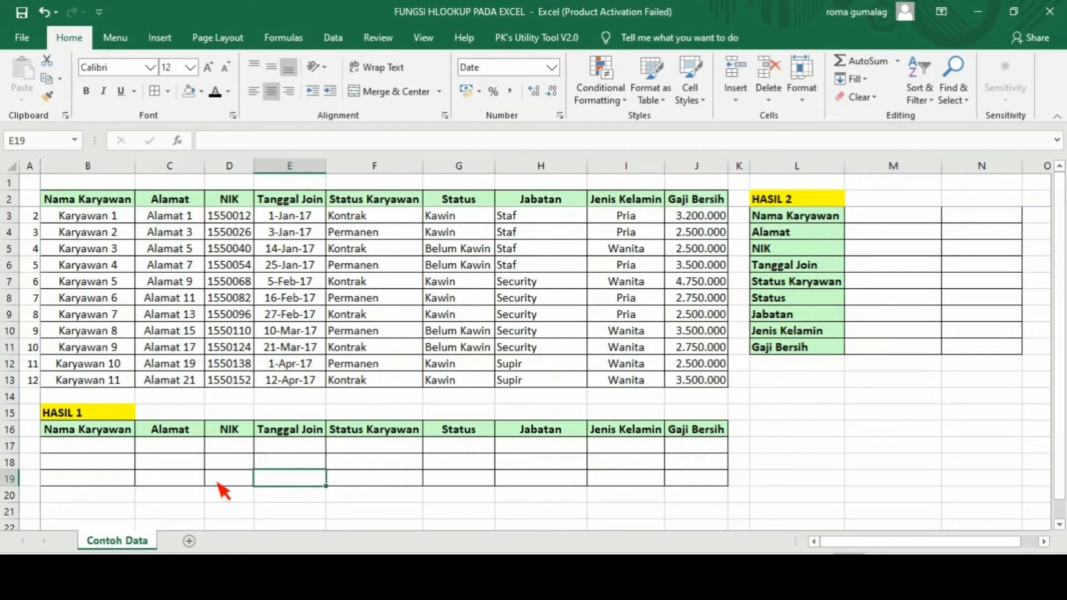
# Start an HLOOKUP formula in cell B17 under HASIL 1, with header cell B16 as the lookup value.
pyautogui.click(102, 452)
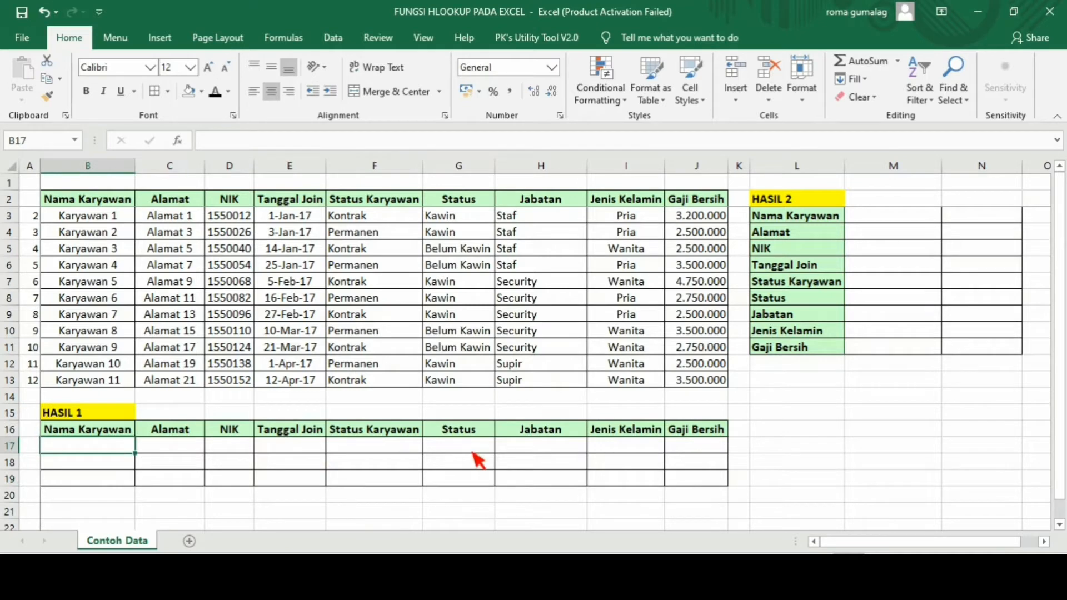
pyautogui.write('=H')
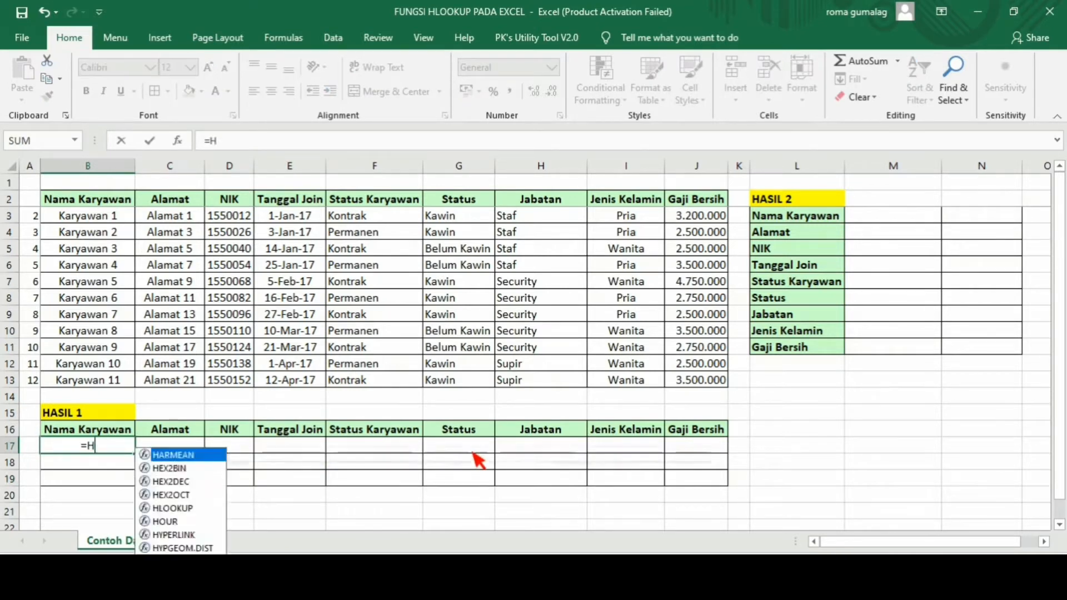
pyautogui.write('LOOKUP')
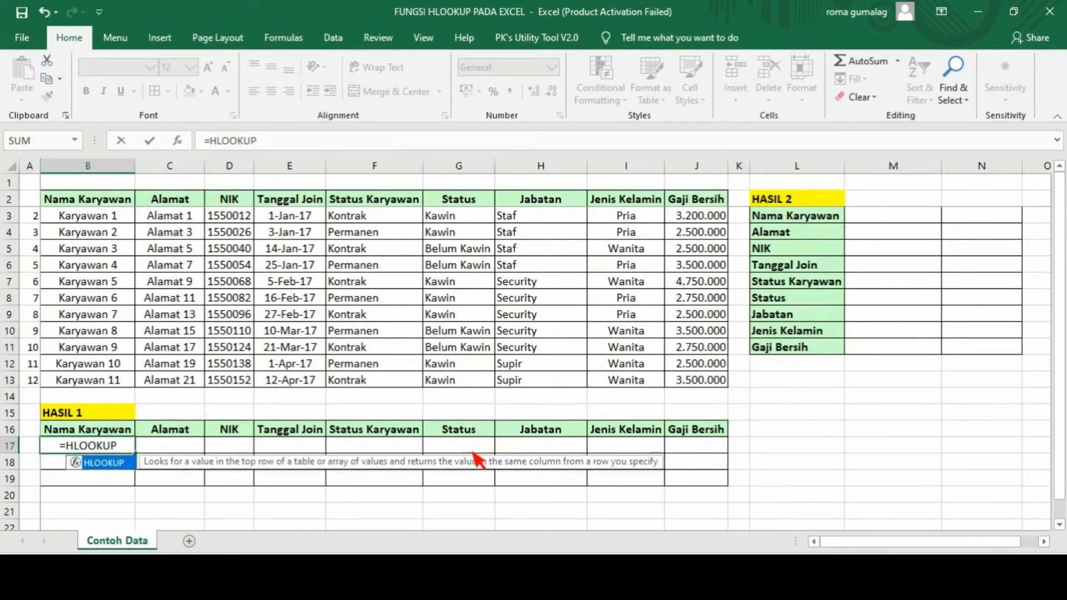
pyautogui.write('(')
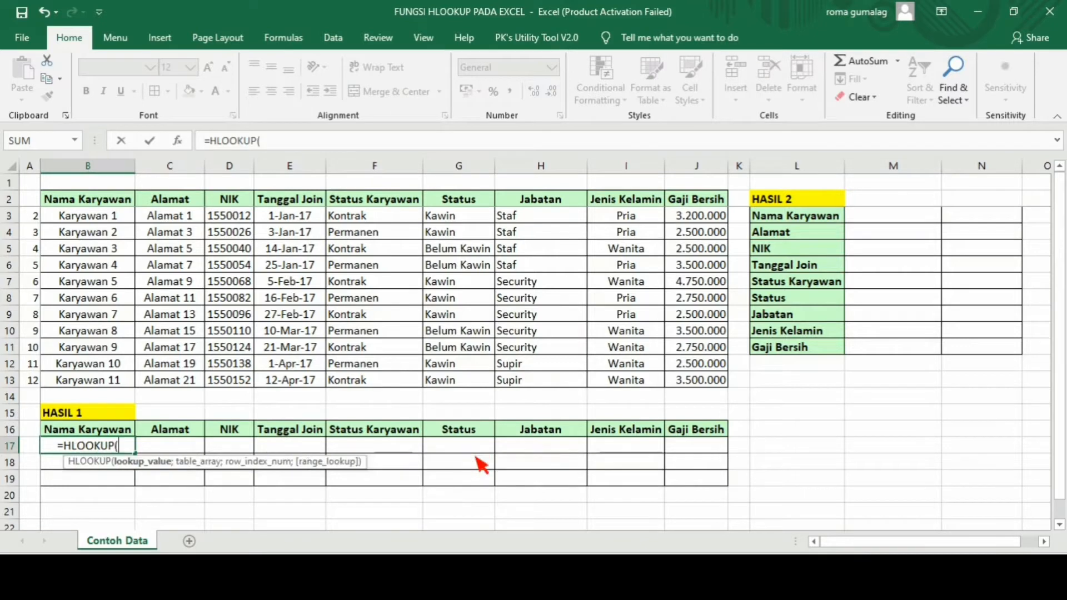
pyautogui.click(105, 433)
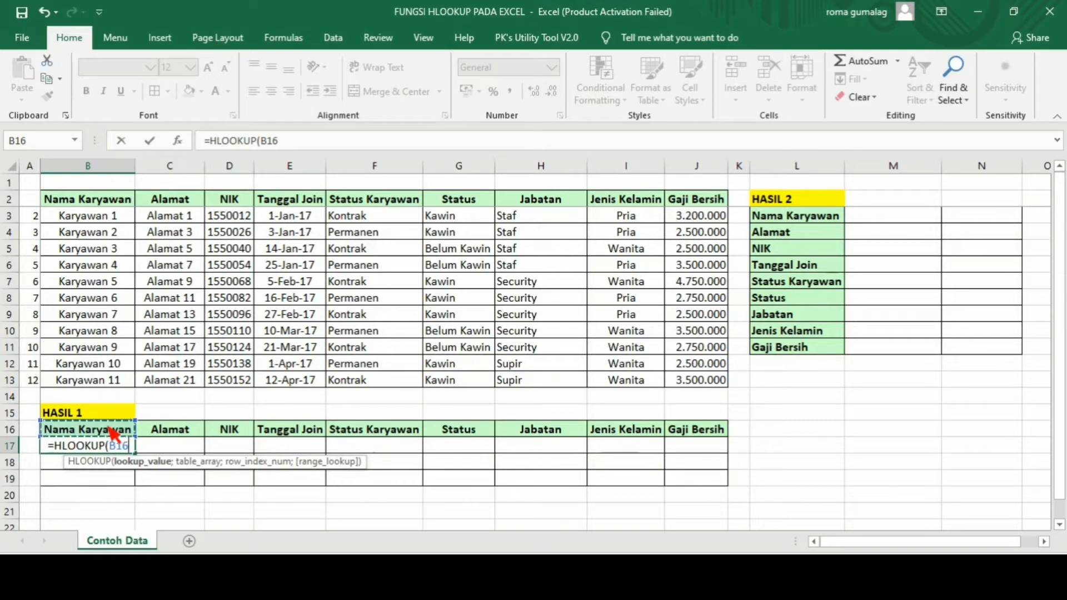
pyautogui.click(303, 144)
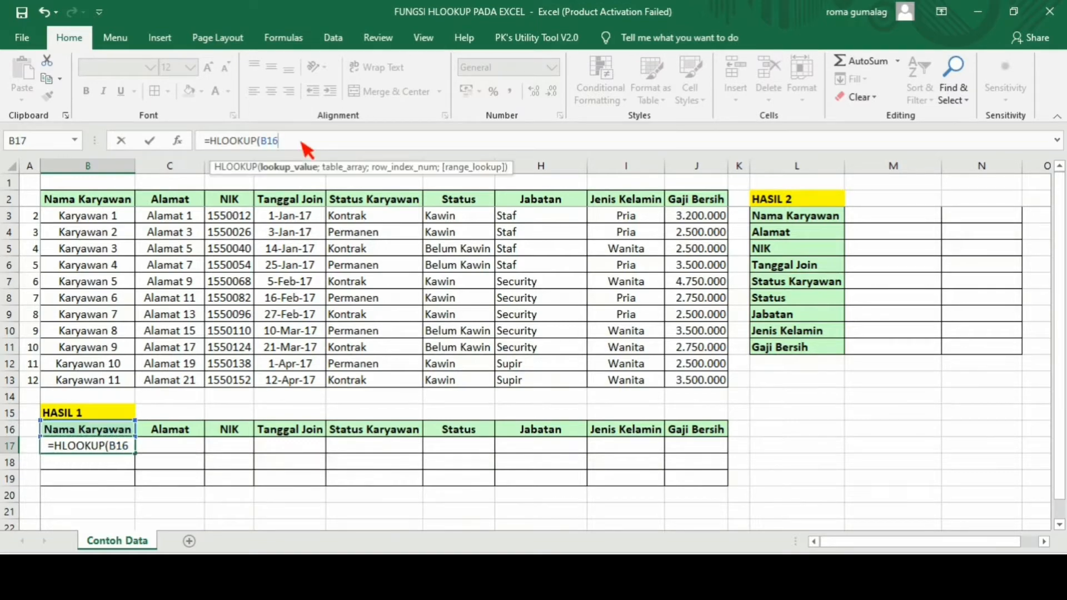
pyautogui.write(';')
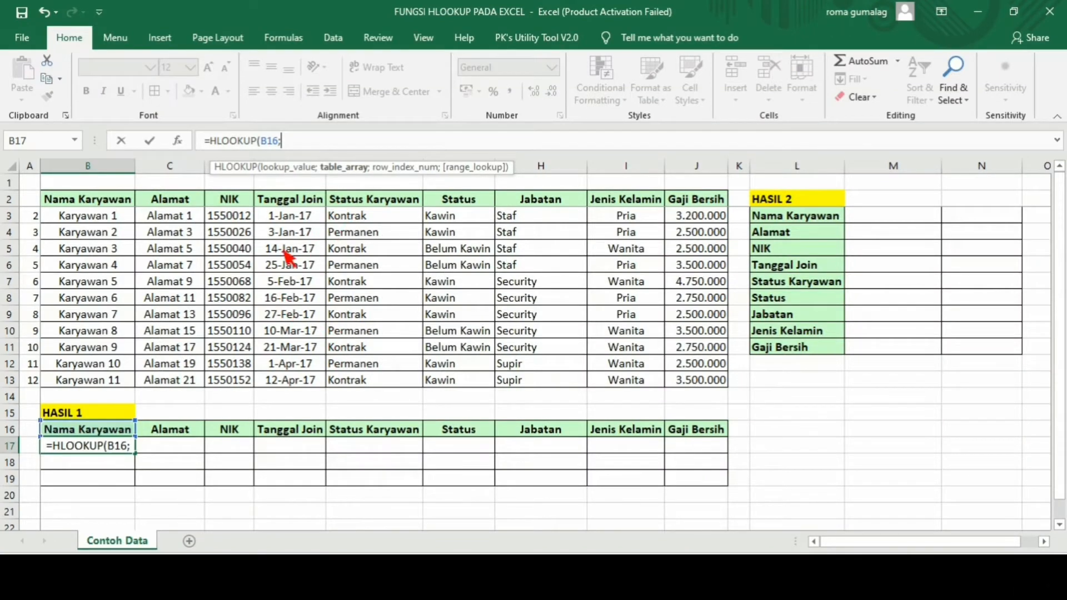
# Set the formula's table array to the whole employee table including headers, B2:J13.
pyautogui.moveTo(105, 202); pyautogui.dragTo(685, 383)
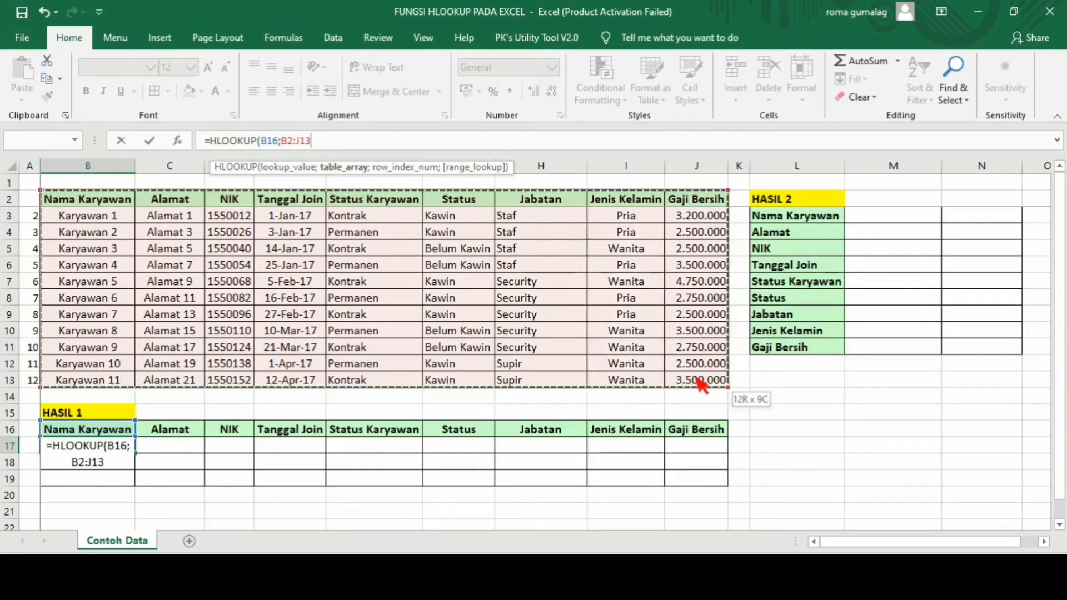
pyautogui.click(88, 206)
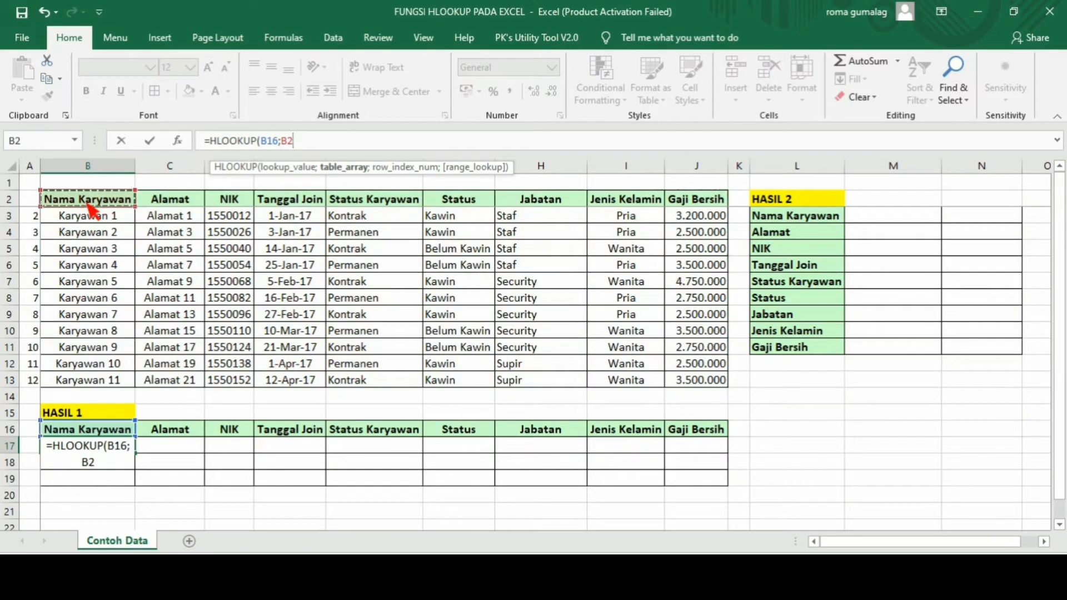
pyautogui.hotkey('shift', 'Right')
pyautogui.hotkey('shift', 'Right')
pyautogui.hotkey('shift', 'Right')
pyautogui.hotkey('shift', 'Right')
pyautogui.hotkey('shift', 'Right')
pyautogui.hotkey('shift', 'Right')
pyautogui.hotkey('shift', 'Right')
pyautogui.hotkey('shift', 'Right')
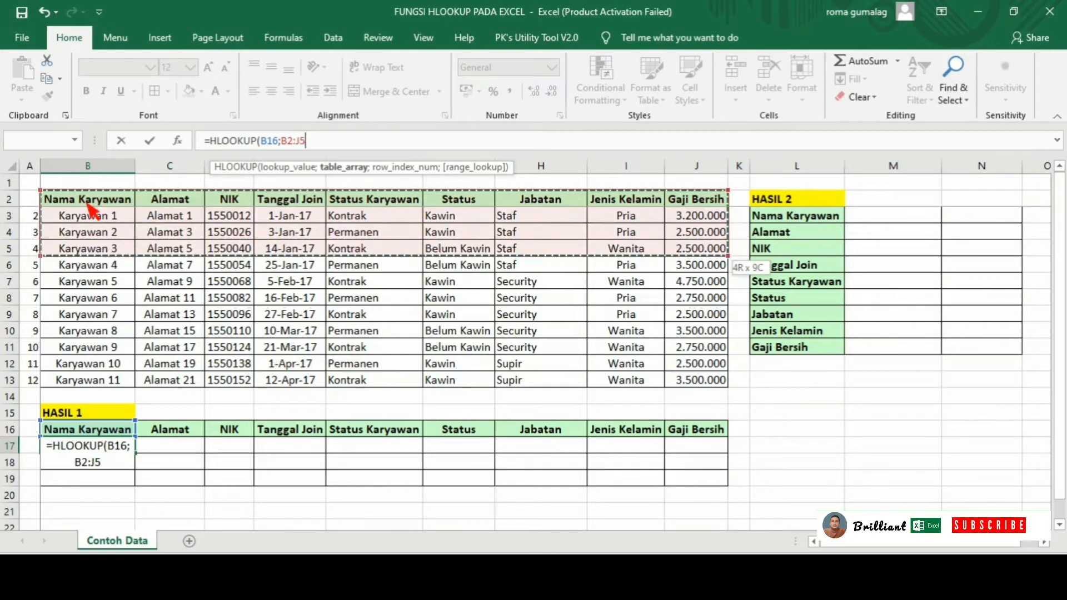
pyautogui.hotkey('shift', 'Down')
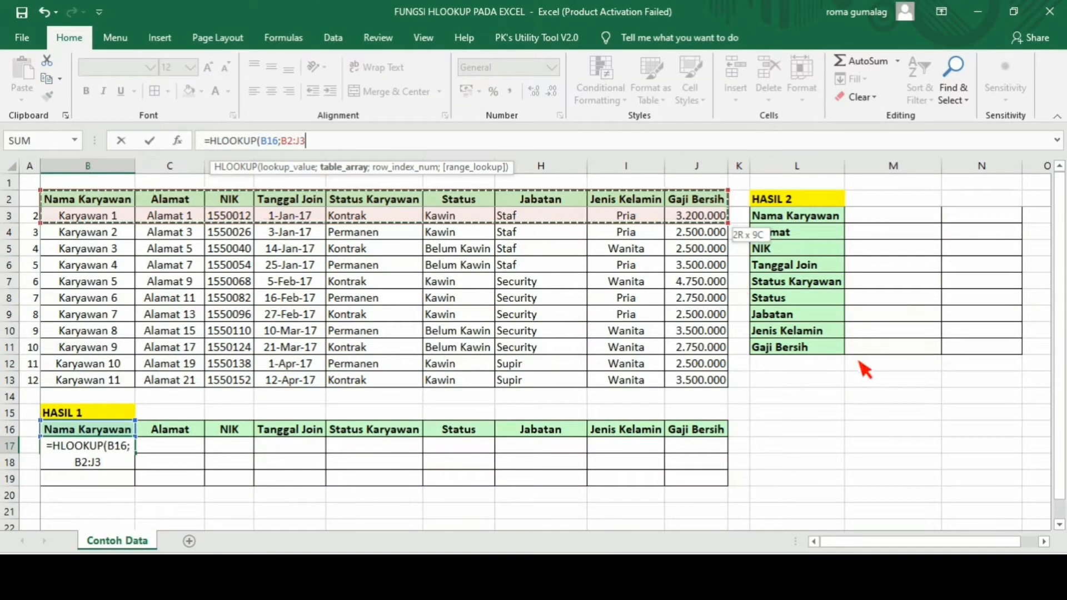
pyautogui.hotkey('shift', 'Down')
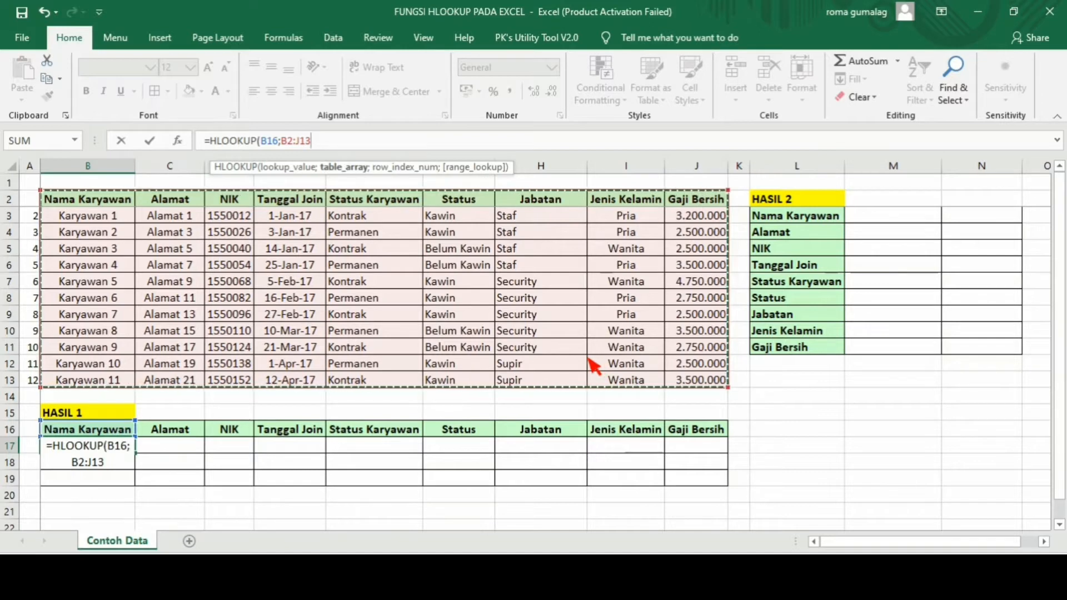
# Complete the B17 formula with row index 12 and exact match 0, giving =HLOOKUP(B16;B2:J13;12;0).
pyautogui.click(338, 147)
pyautogui.write(';')
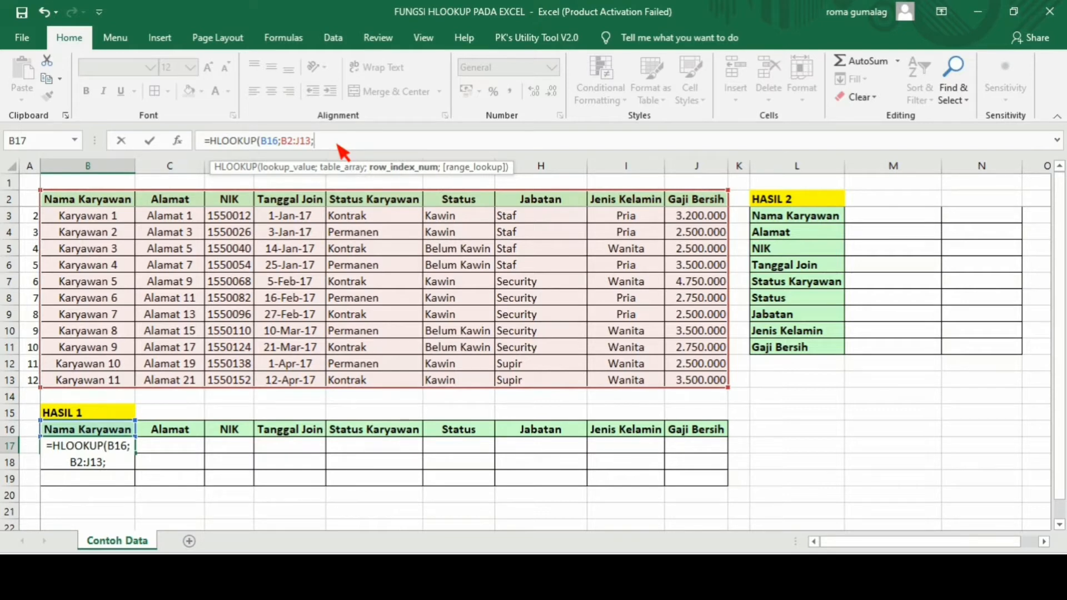
pyautogui.write('12;')
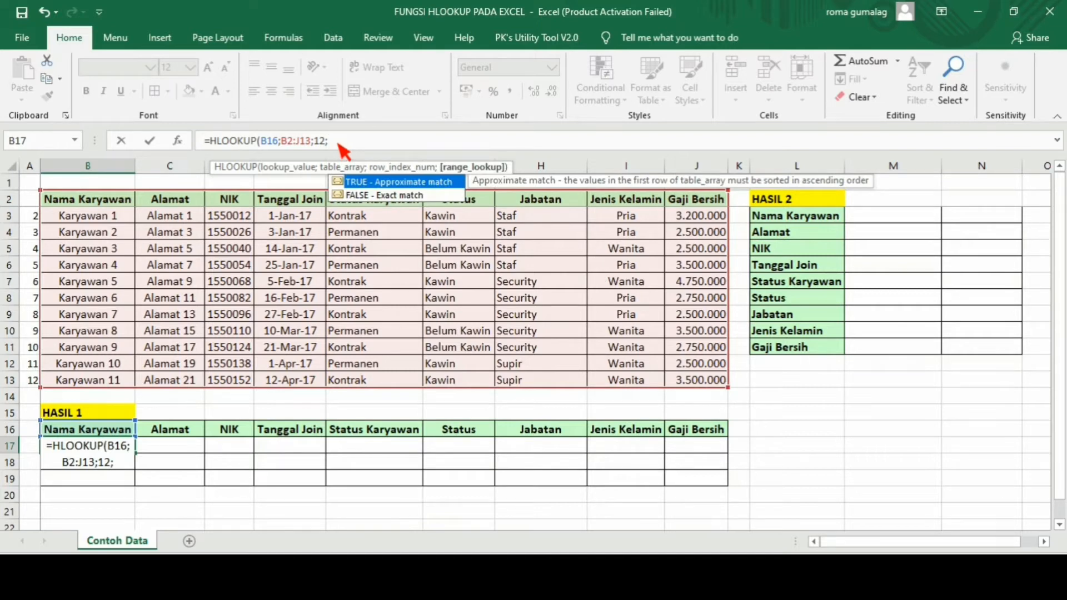
pyautogui.write('0)')
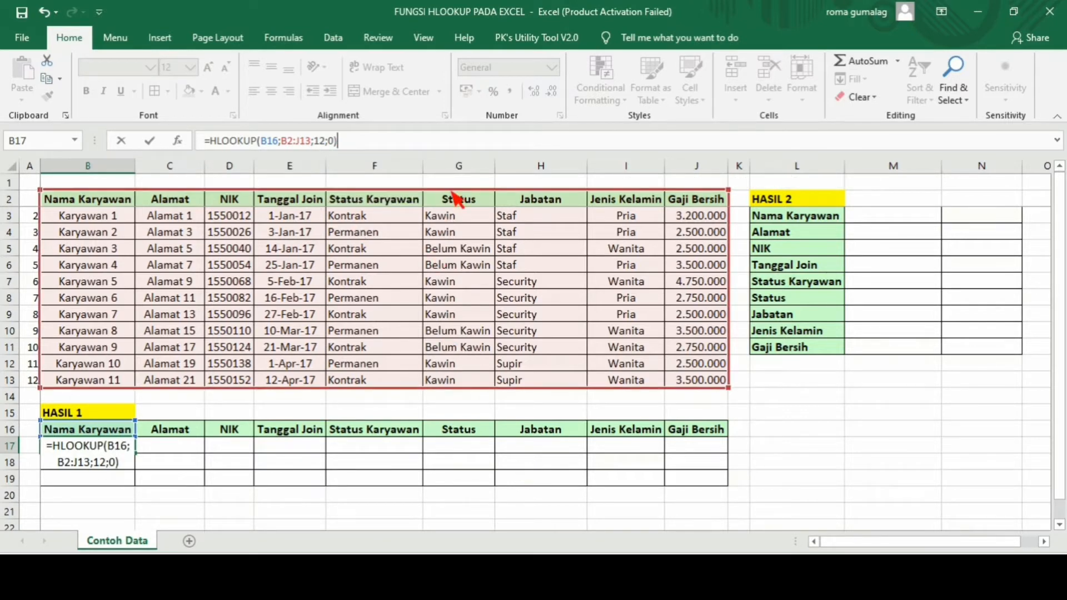
pyautogui.hotkey('ctrl', 'Return')
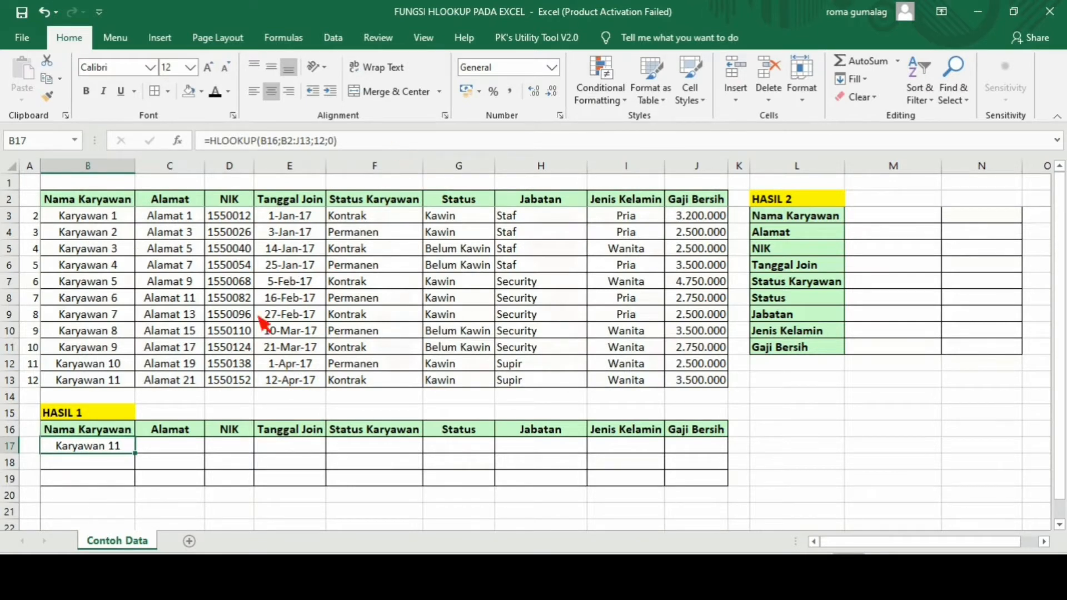
pyautogui.click(103, 202)
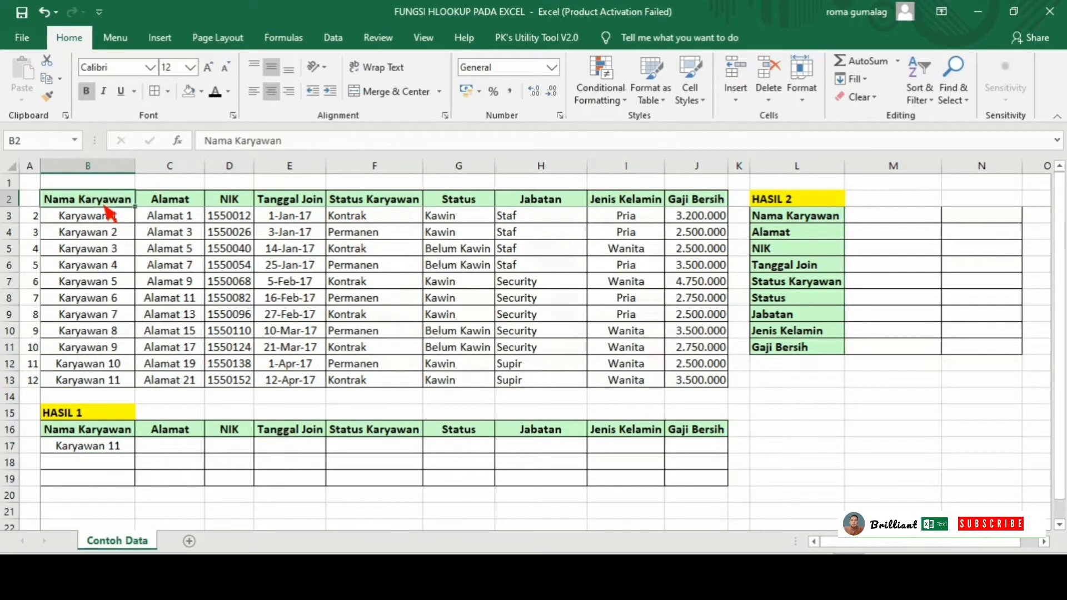
pyautogui.click(132, 444)
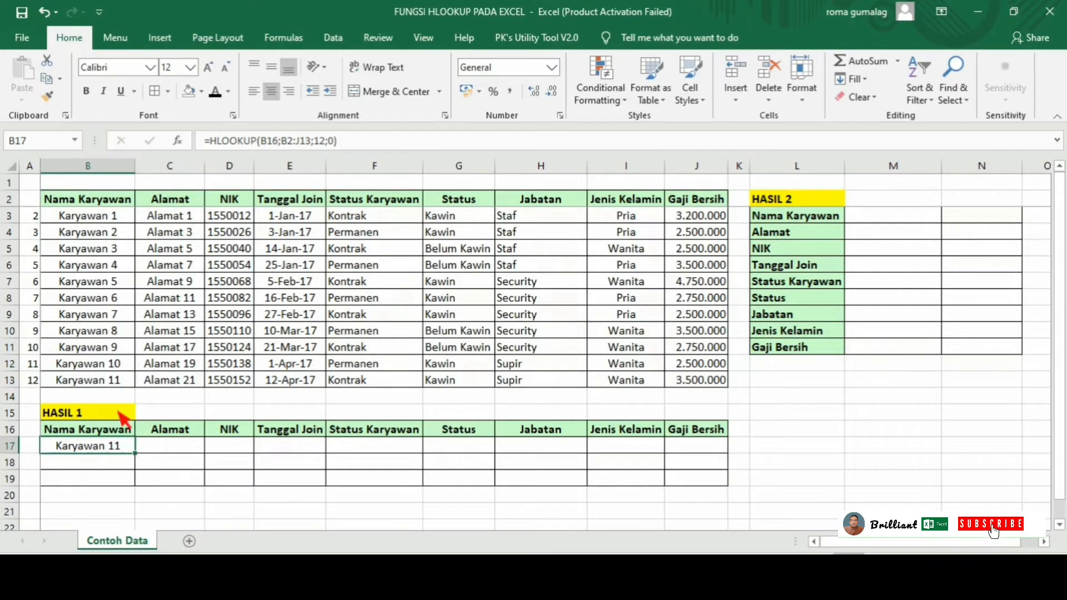
# Compare the HASIL 1 result in B17 with the last employee entry in B13 of the main table.
pyautogui.moveTo(114, 386); pyautogui.dragTo(686, 376)
pyautogui.click(384, 399)
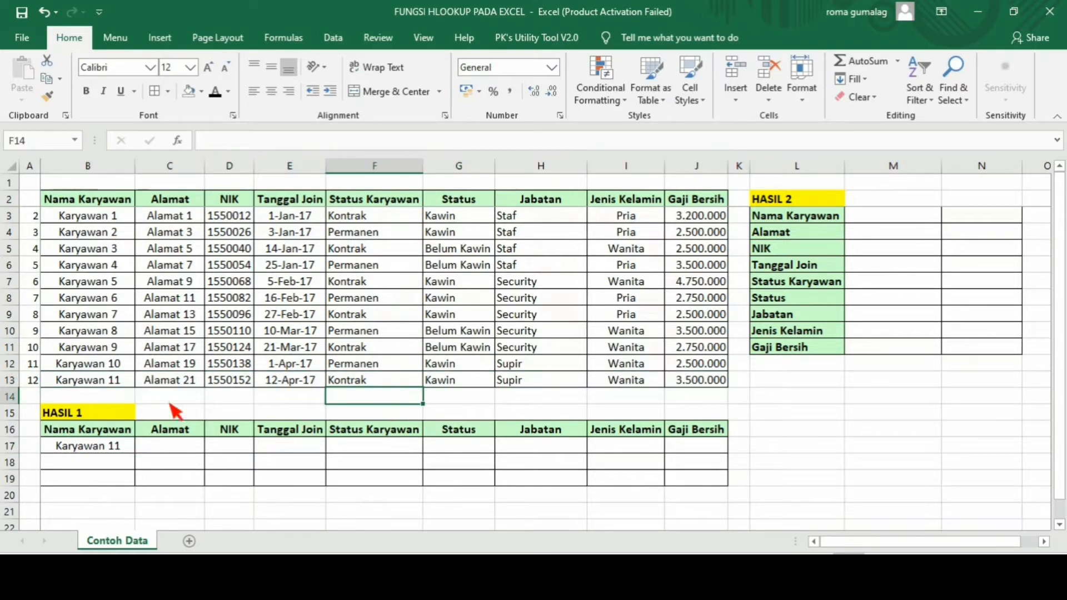
pyautogui.click(117, 387)
pyautogui.click(125, 447)
pyautogui.click(133, 389)
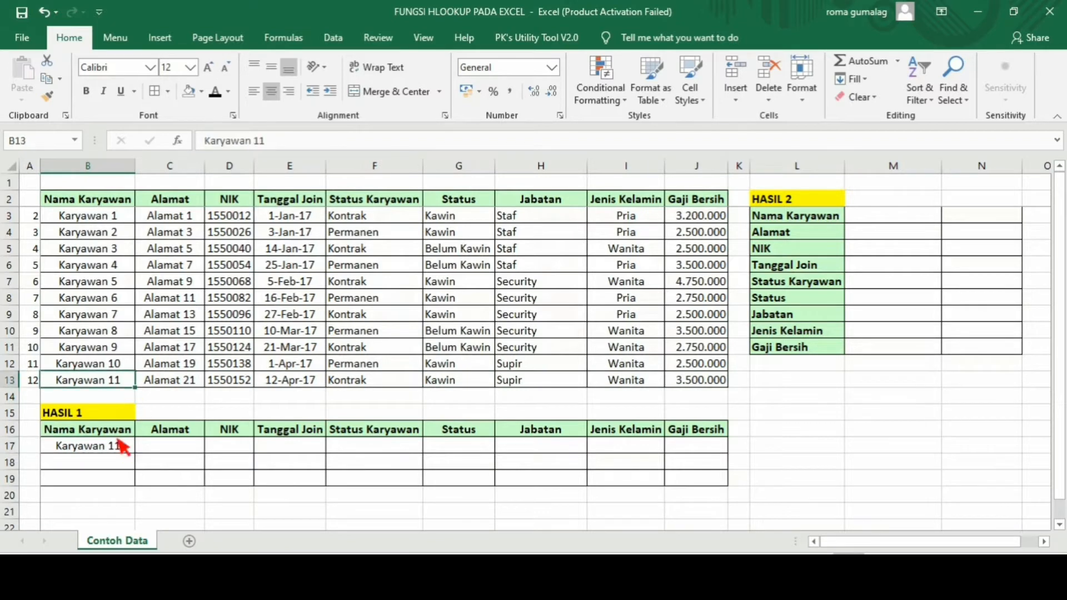
pyautogui.click(120, 447)
pyautogui.click(119, 386)
pyautogui.click(120, 448)
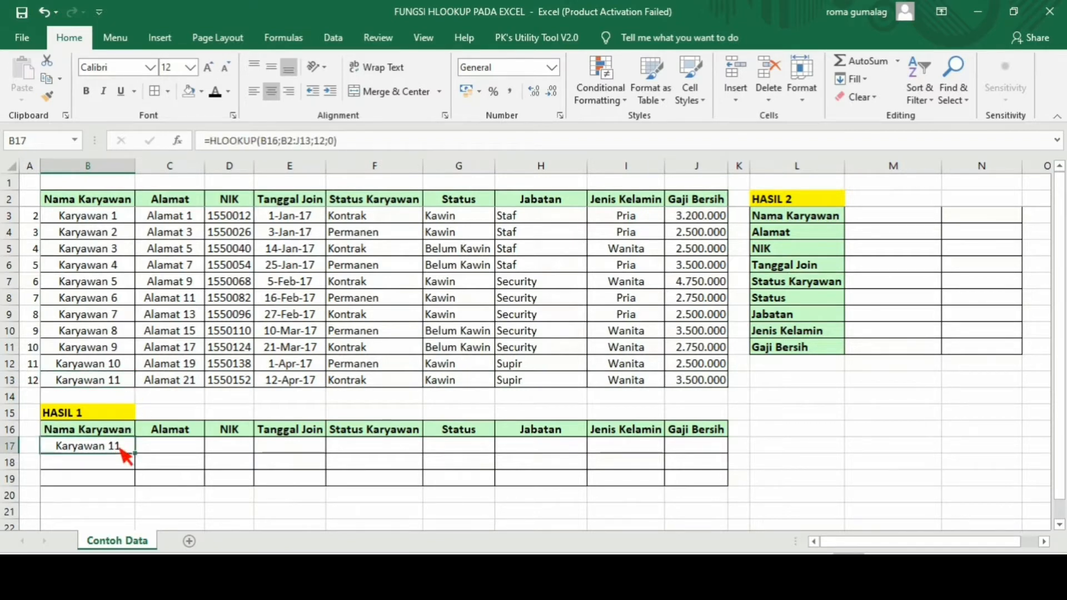
pyautogui.click(122, 386)
# Make the table array in the B17 formula absolute, giving =HLOOKUP(B16;$B$2:$J$13;12;0).
pyautogui.click(126, 451)
pyautogui.click(363, 146)
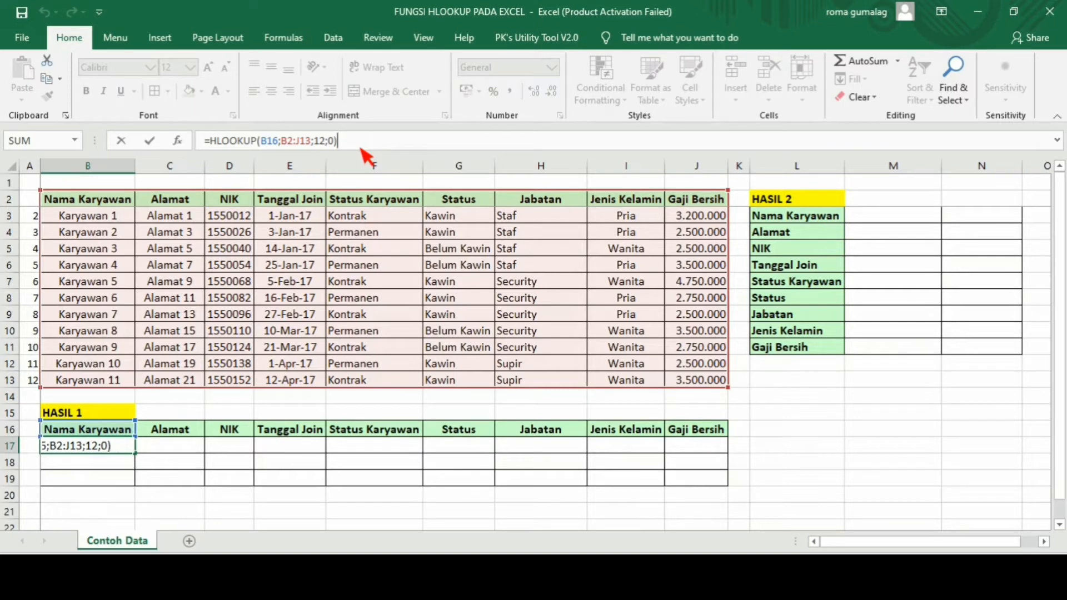
pyautogui.press('Left')
pyautogui.press('Left')
pyautogui.press('Left')
pyautogui.press('Left')
pyautogui.press('Left')
pyautogui.press('Left')
pyautogui.press('Left')
pyautogui.press('Left')
pyautogui.press('Left')
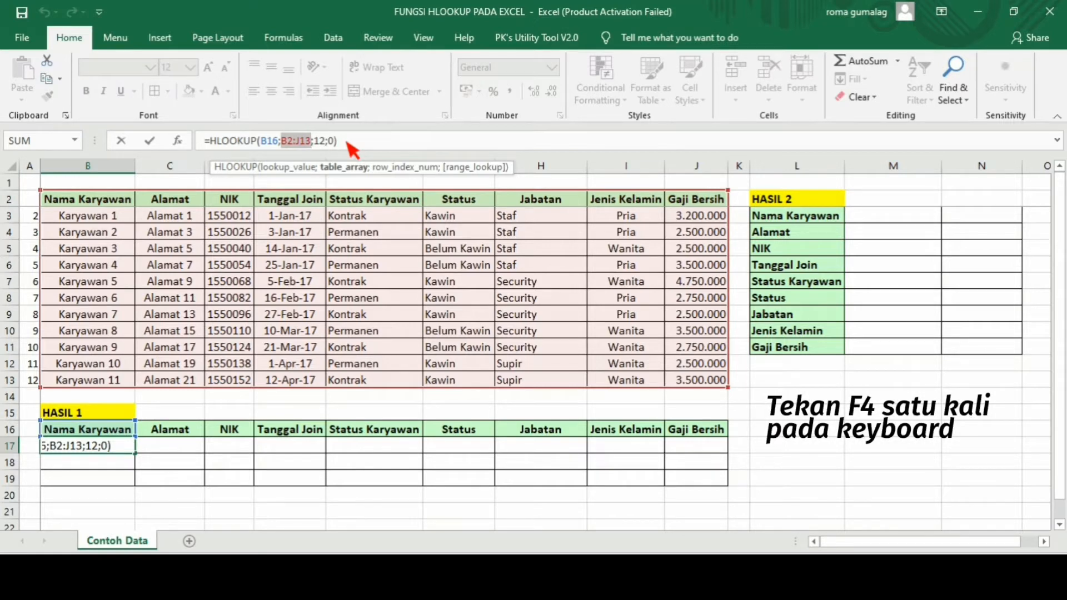
pyautogui.press('F4')
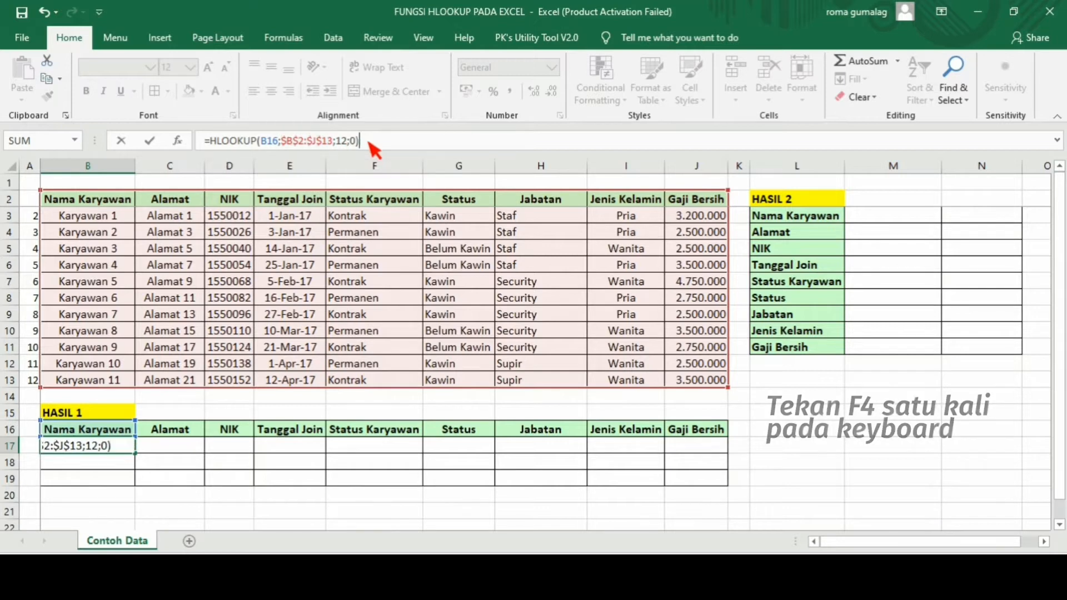
pyautogui.click(368, 144)
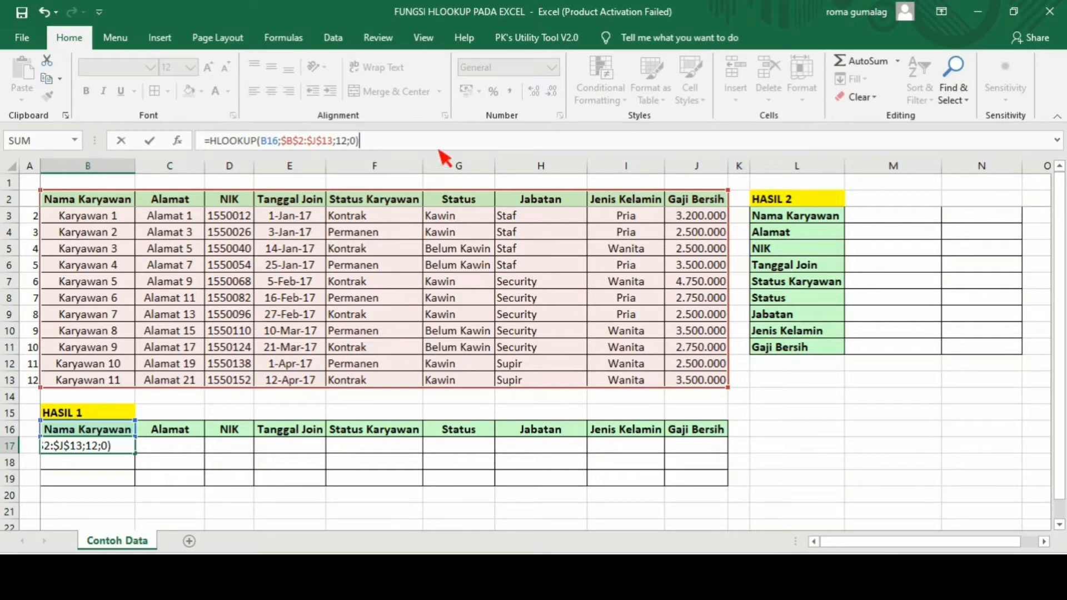
pyautogui.press('Return')
pyautogui.press('Up')
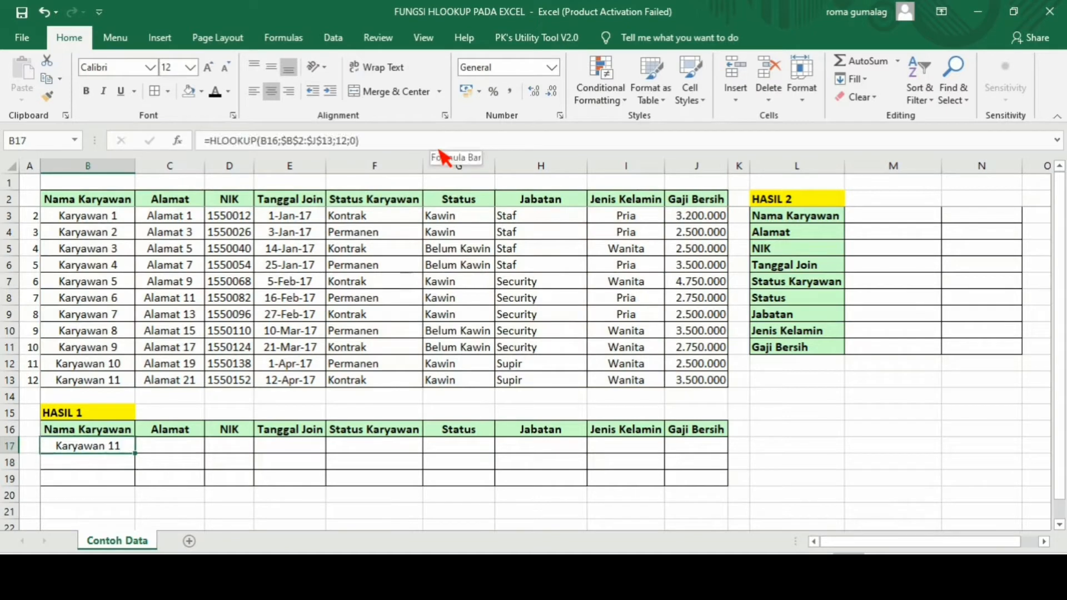
# Copy the B17 HLOOKUP formula across the rest of the first HASIL 1 row, C17:J17.
pyautogui.click(429, 149)
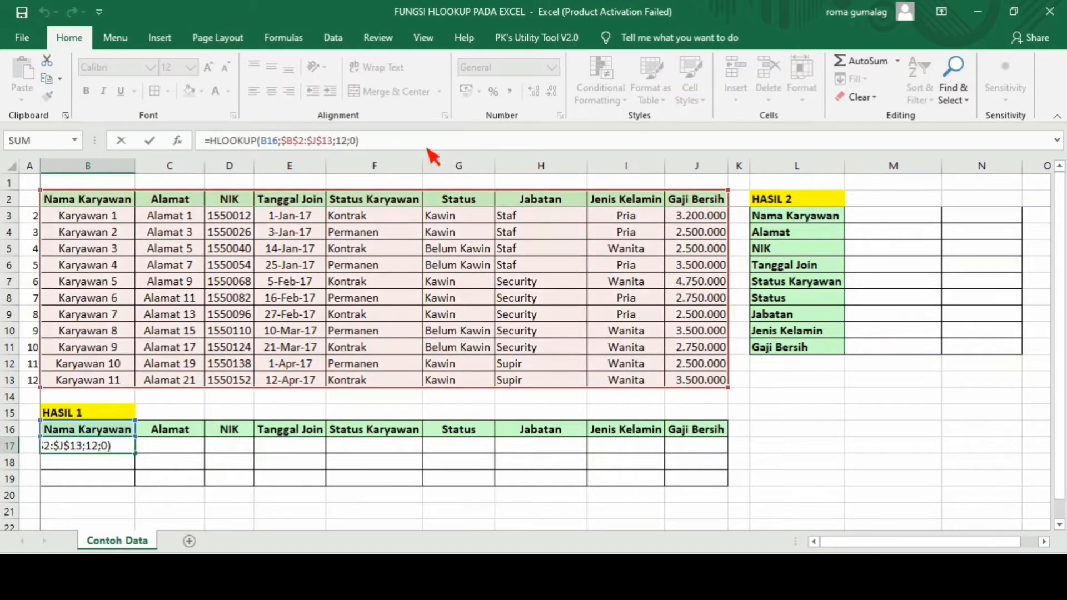
pyautogui.press('Return')
pyautogui.press('Up')
pyautogui.hotkey('ctrl', 'c')
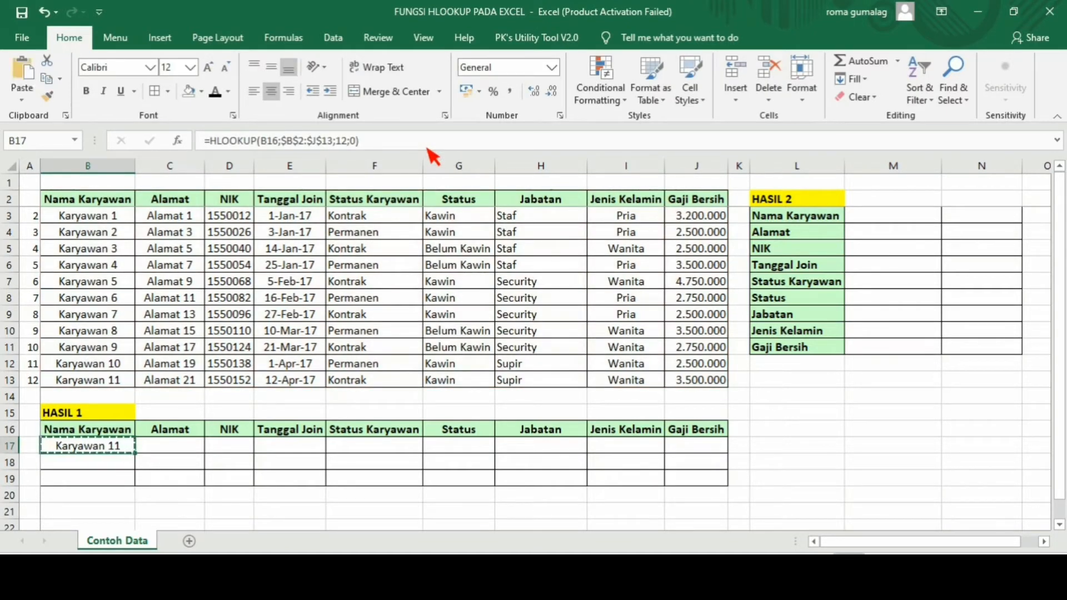
pyautogui.press('Right')
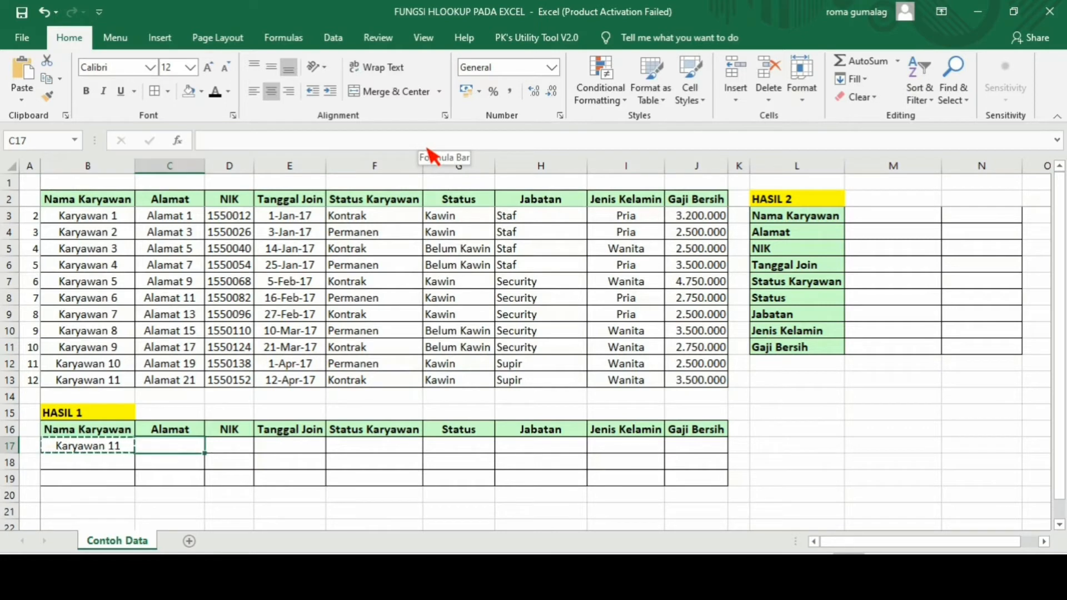
pyautogui.hotkey('shift', 'Right')
pyautogui.hotkey('shift', 'Right')
pyautogui.hotkey('shift', 'Right')
pyautogui.hotkey('shift', 'Right')
pyautogui.hotkey('shift', 'Right')
pyautogui.hotkey('shift', 'Right')
pyautogui.hotkey('shift', 'Right')
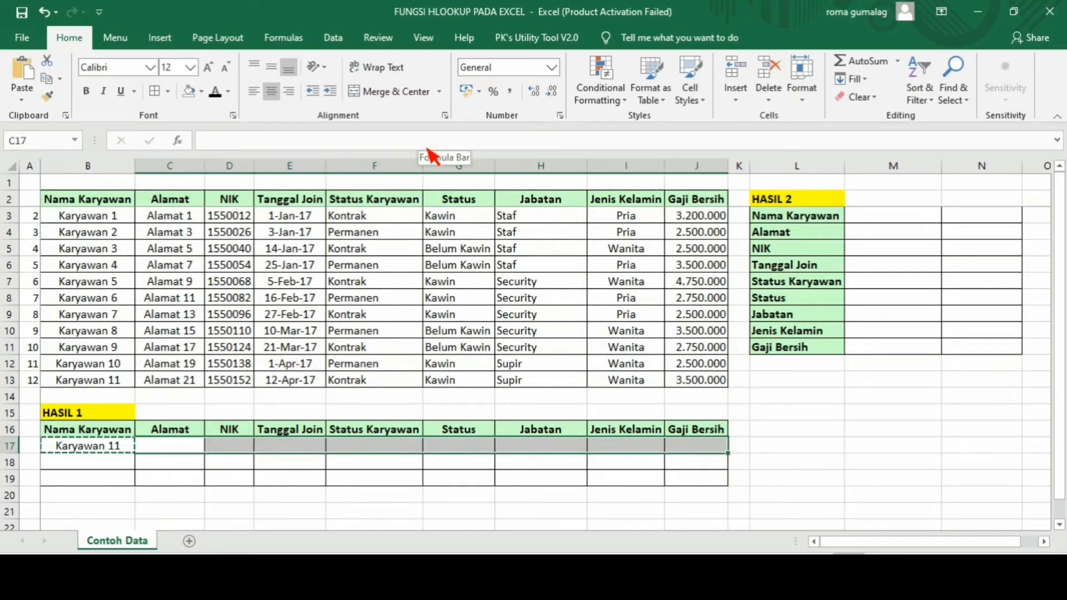
pyautogui.hotkey('ctrl', 'v')
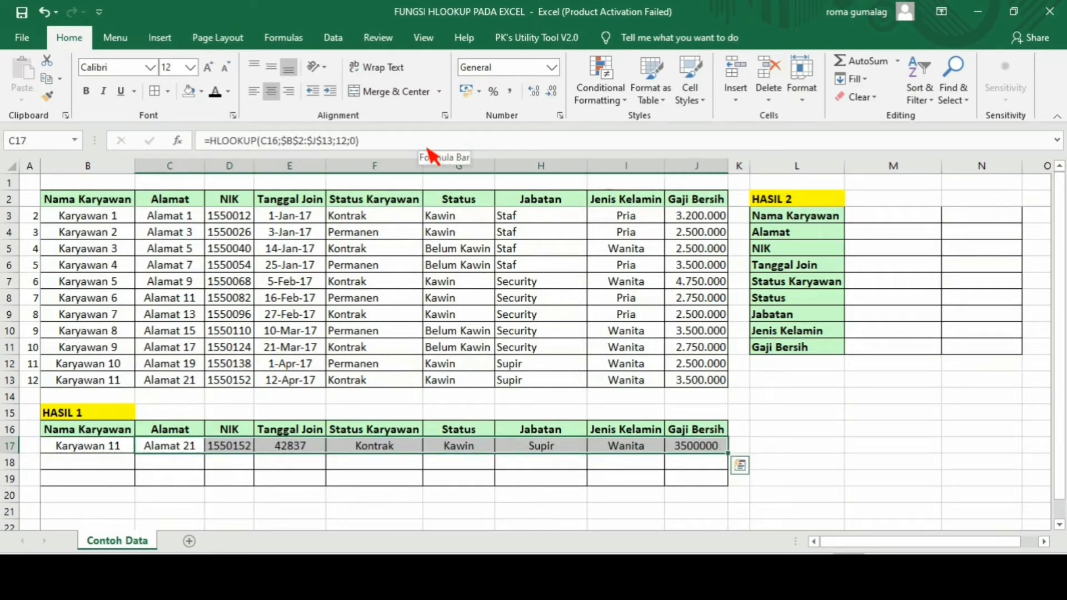
# Format E17 as an English (United States) date of type 14-Mar-12, and J17 as a number with thousands separators.
pyautogui.click(340, 465)
pyautogui.click(323, 449)
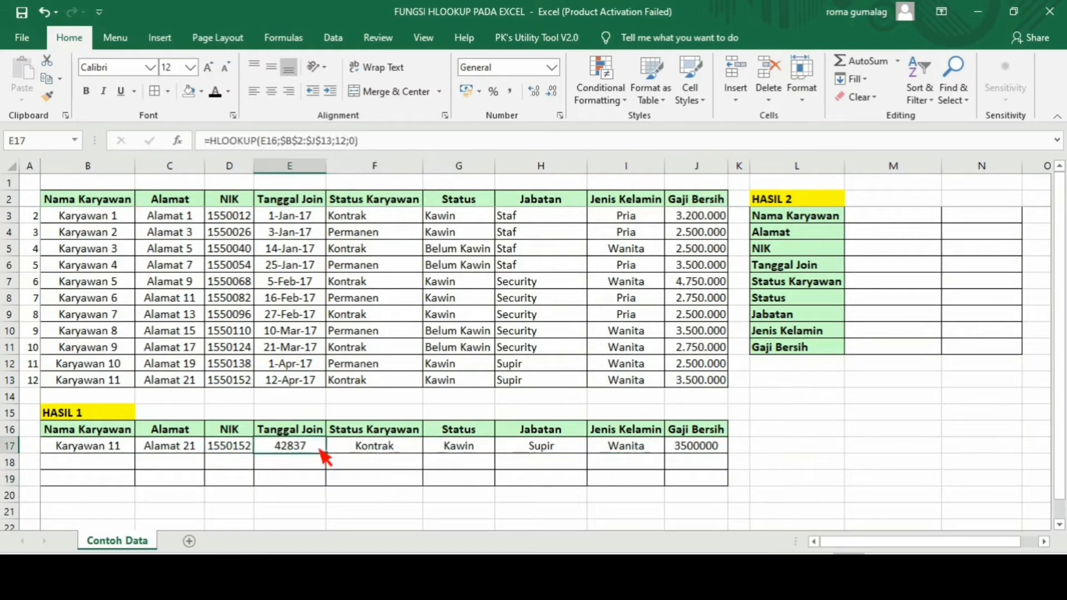
pyautogui.hotkey('ctrl', '1')
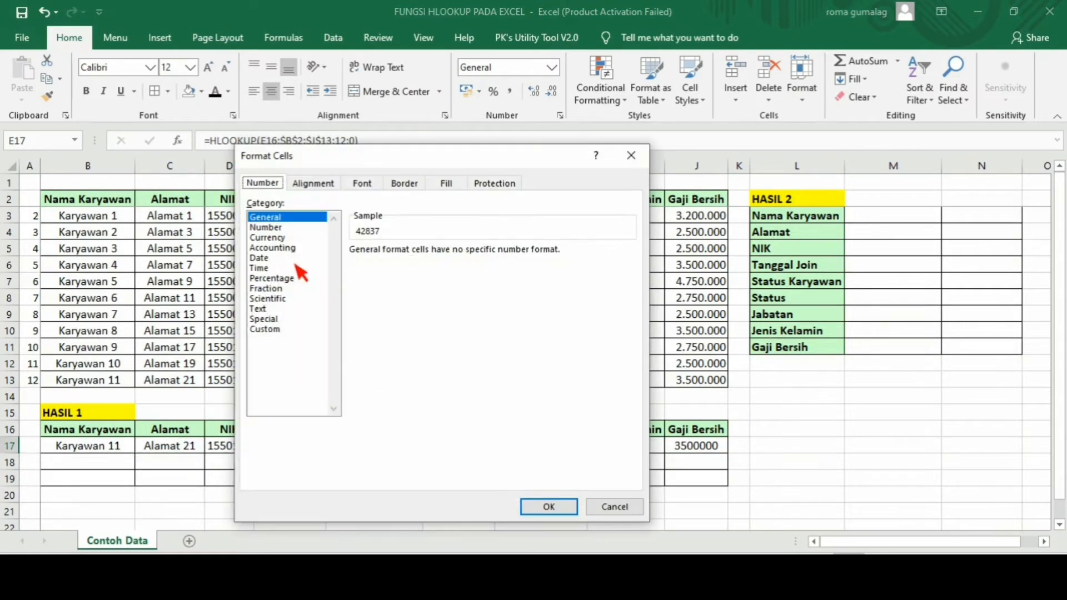
pyautogui.click(275, 259)
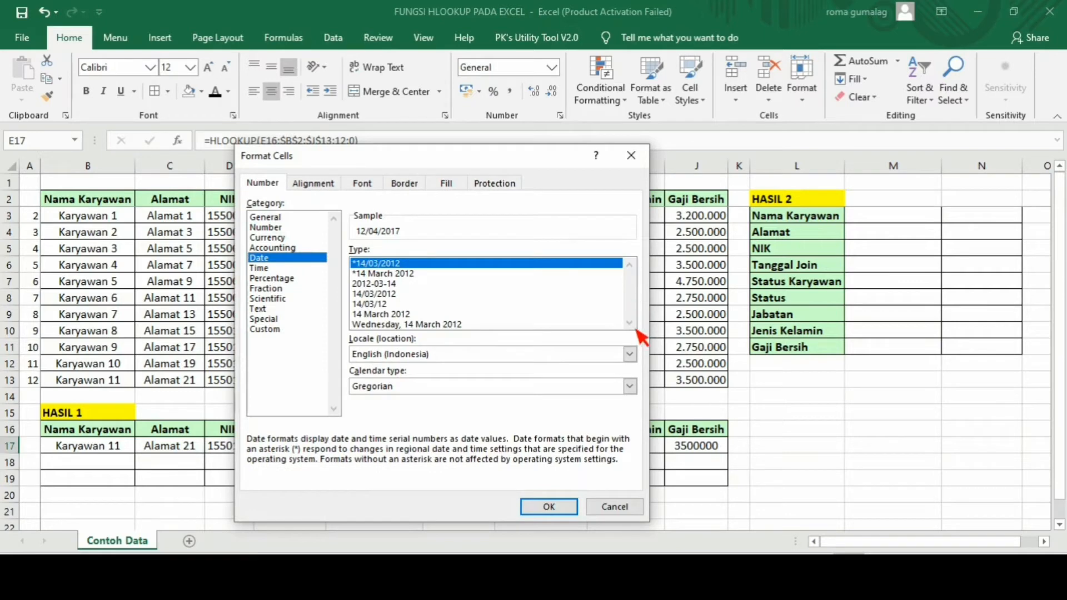
pyautogui.click(629, 355)
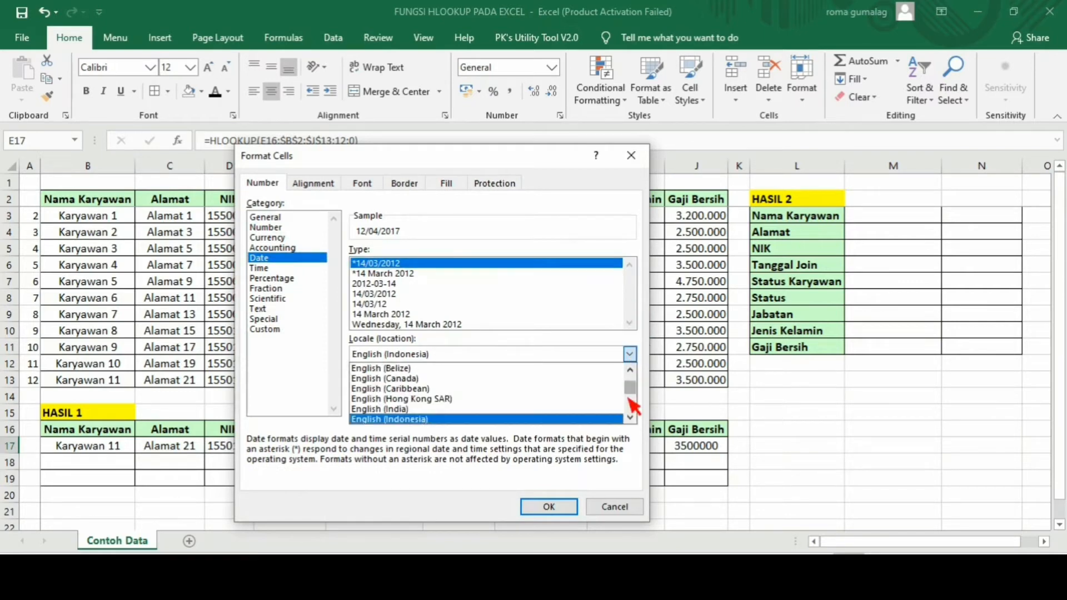
pyautogui.click(629, 418)
pyautogui.click(630, 417)
pyautogui.click(630, 417)
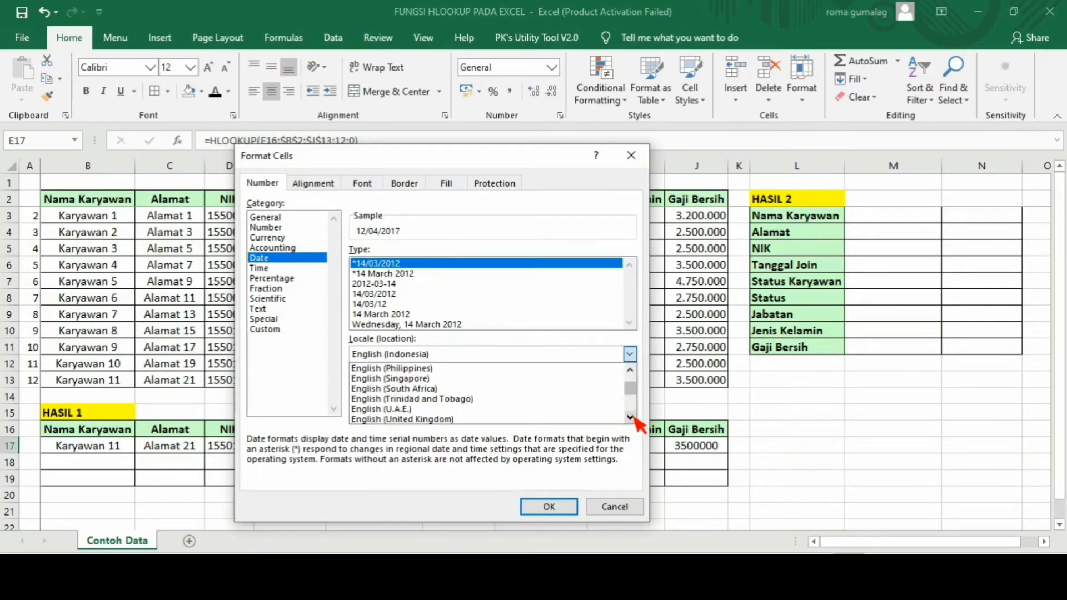
pyautogui.click(630, 417)
pyautogui.click(503, 410)
pyautogui.click(429, 314)
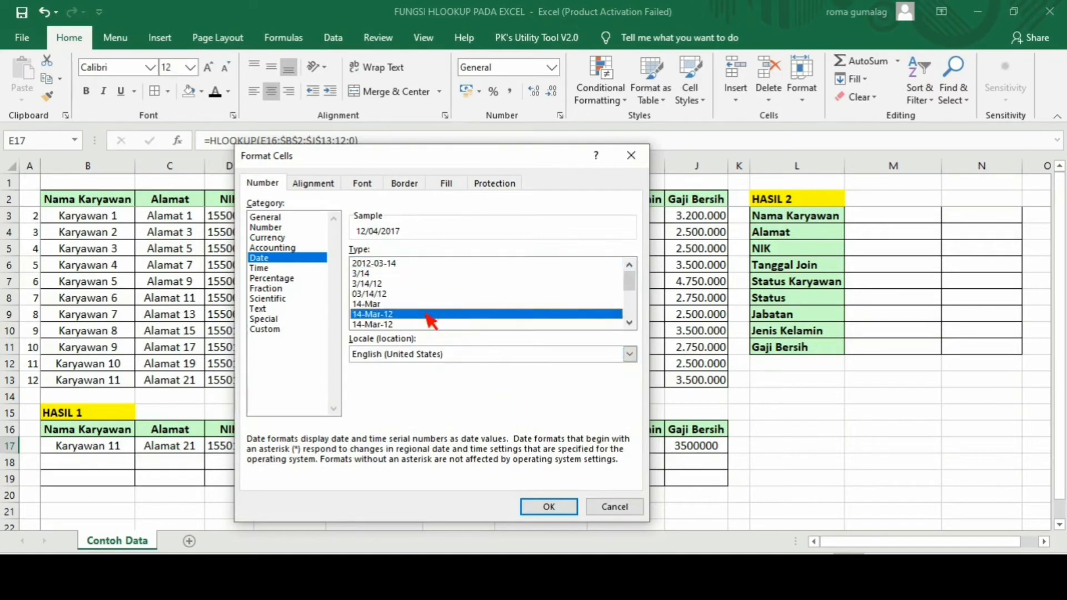
pyautogui.click(556, 507)
pyautogui.click(552, 510)
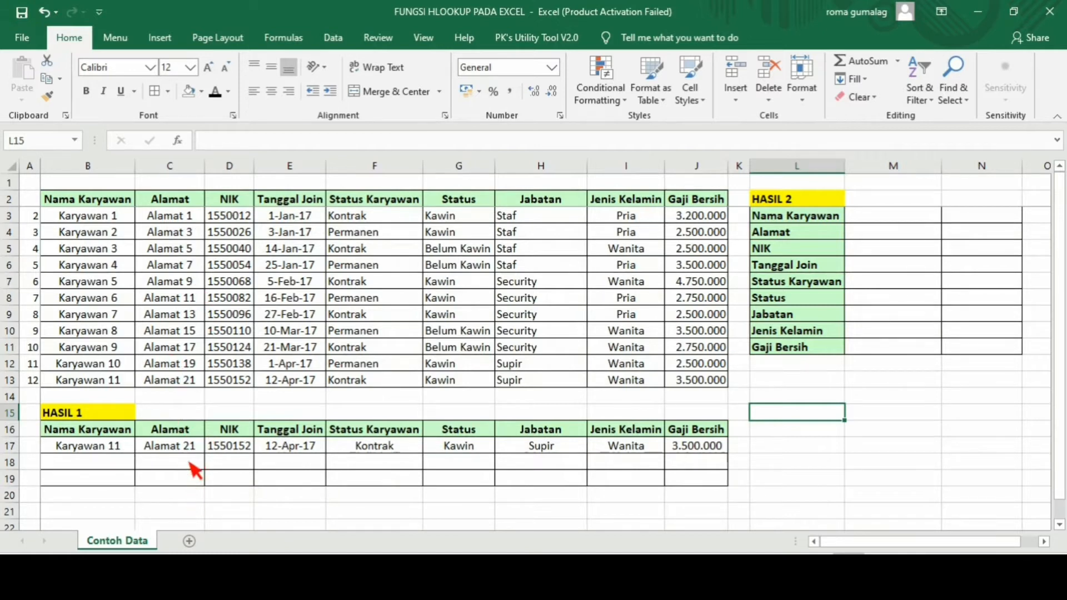
# Compare the HASIL 1 results in C17:J17 column by column with row 13 of the employee table.
pyautogui.click(195, 446)
pyautogui.click(195, 382)
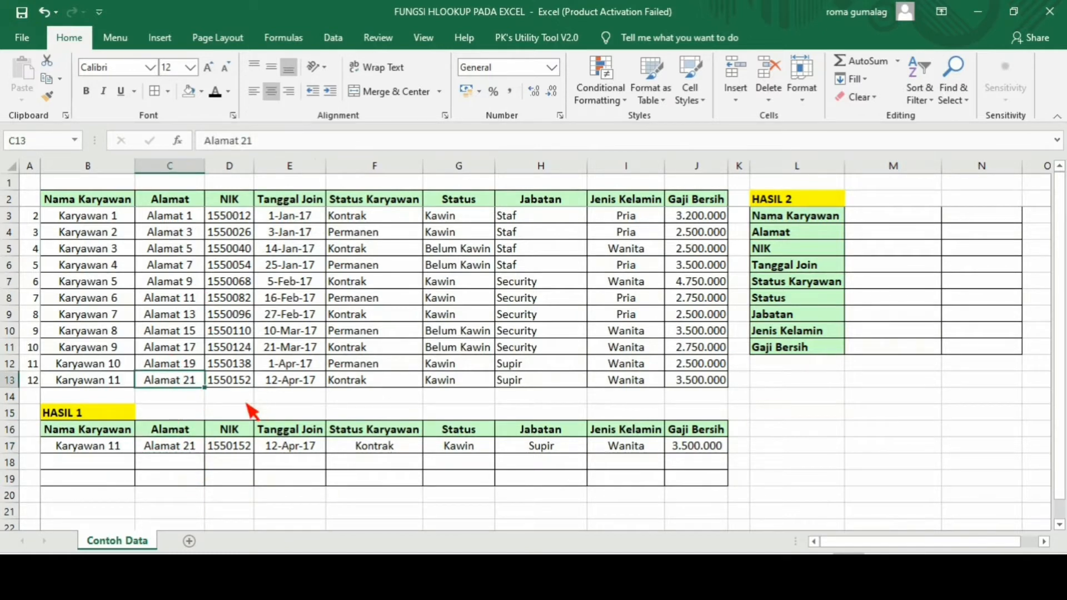
pyautogui.click(243, 450)
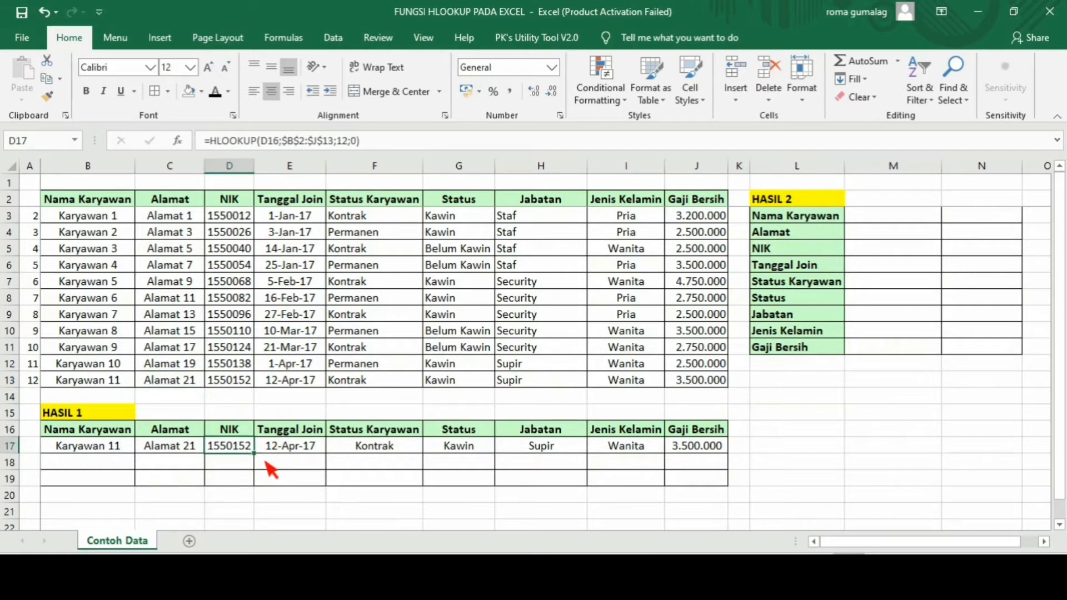
pyautogui.click(240, 384)
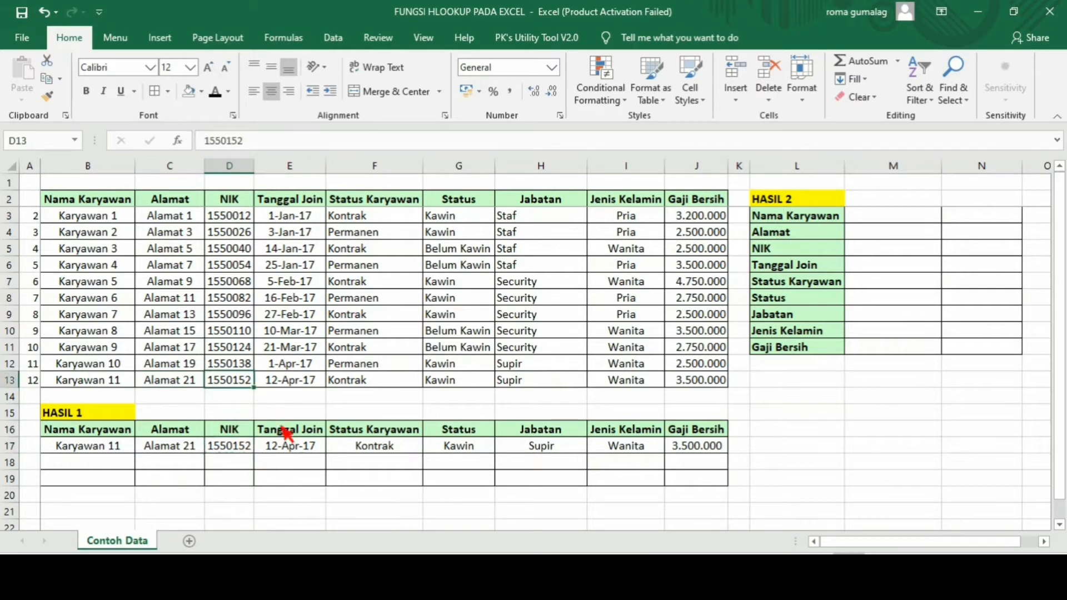
pyautogui.click(299, 386)
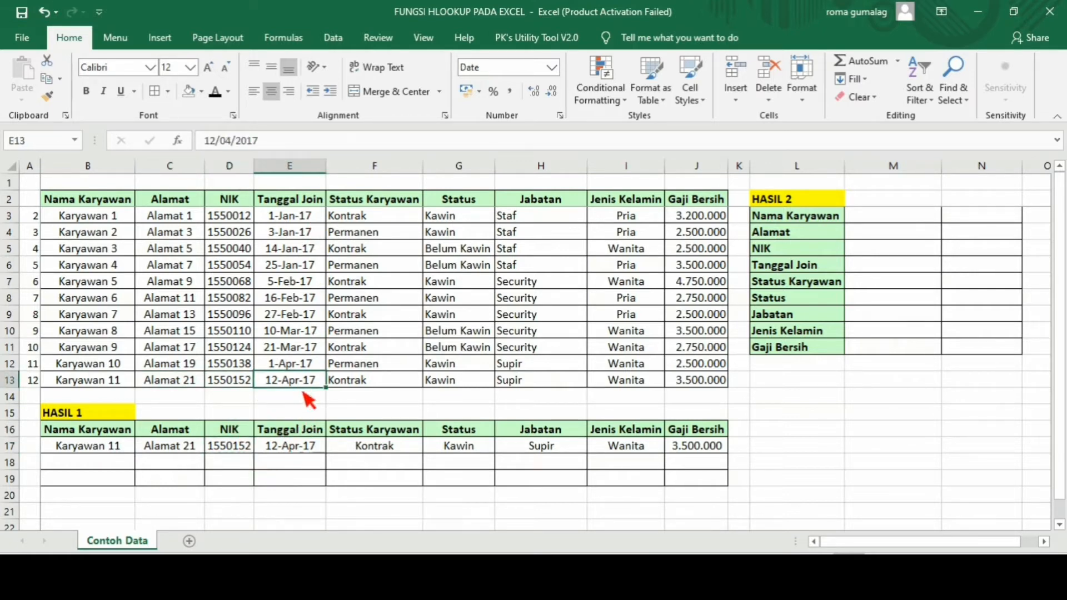
pyautogui.click(300, 447)
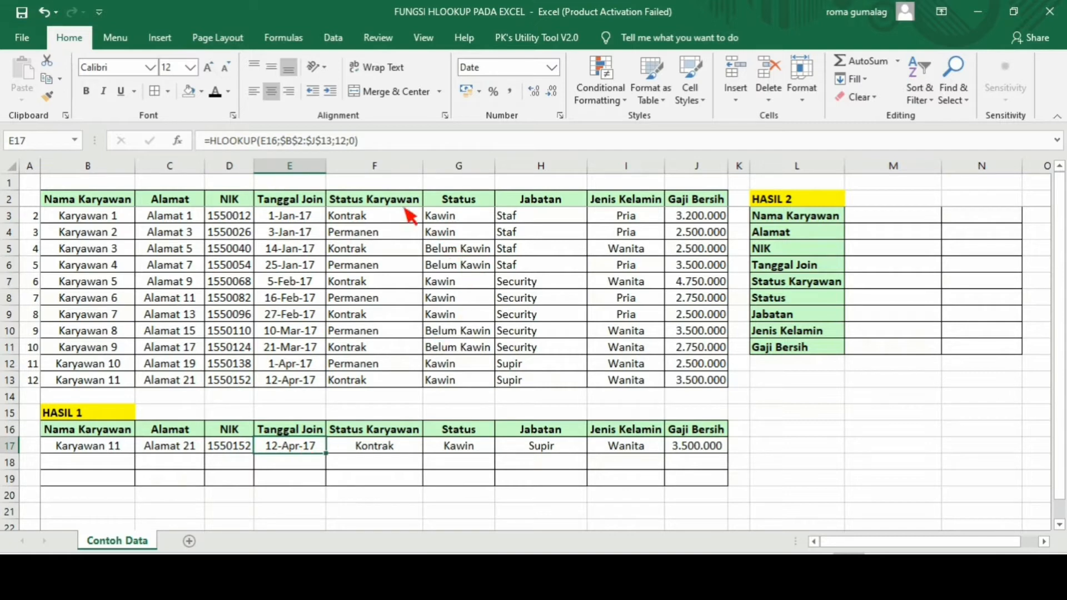
pyautogui.click(390, 384)
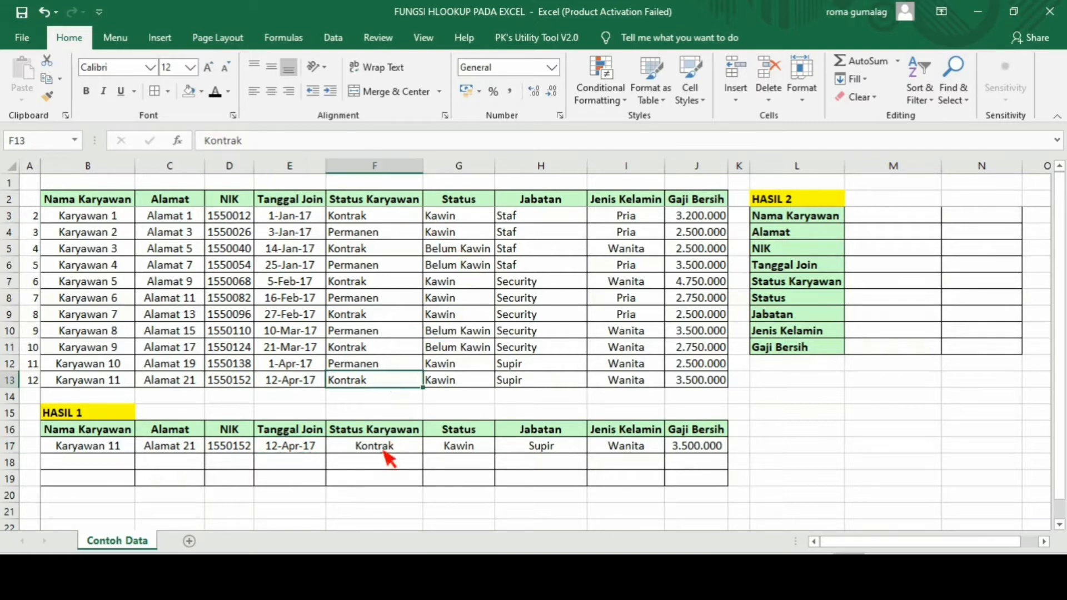
pyautogui.click(385, 447)
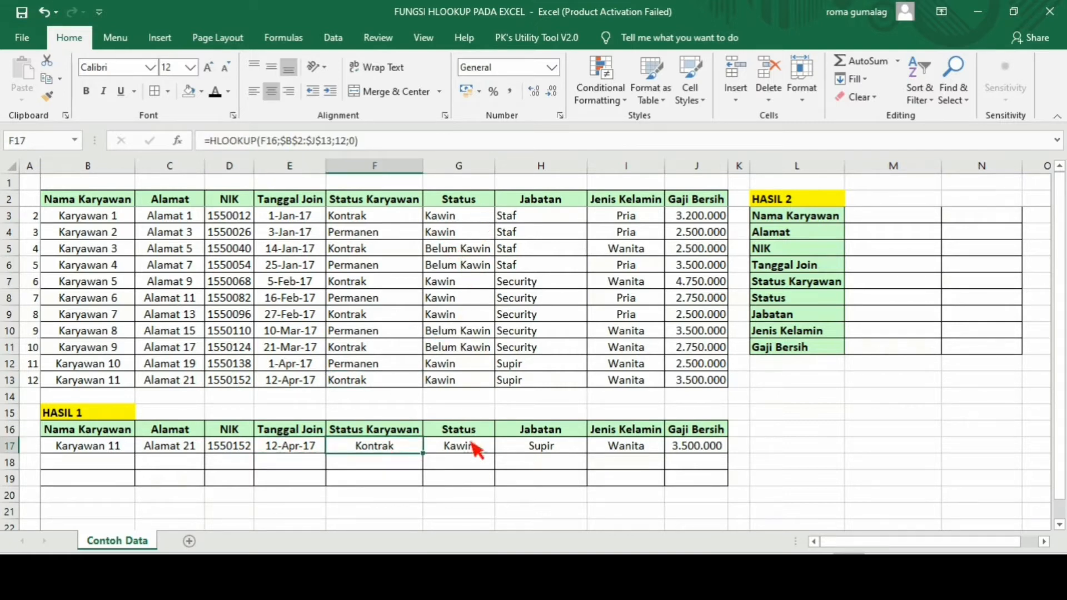
pyautogui.click(481, 381)
pyautogui.click(472, 445)
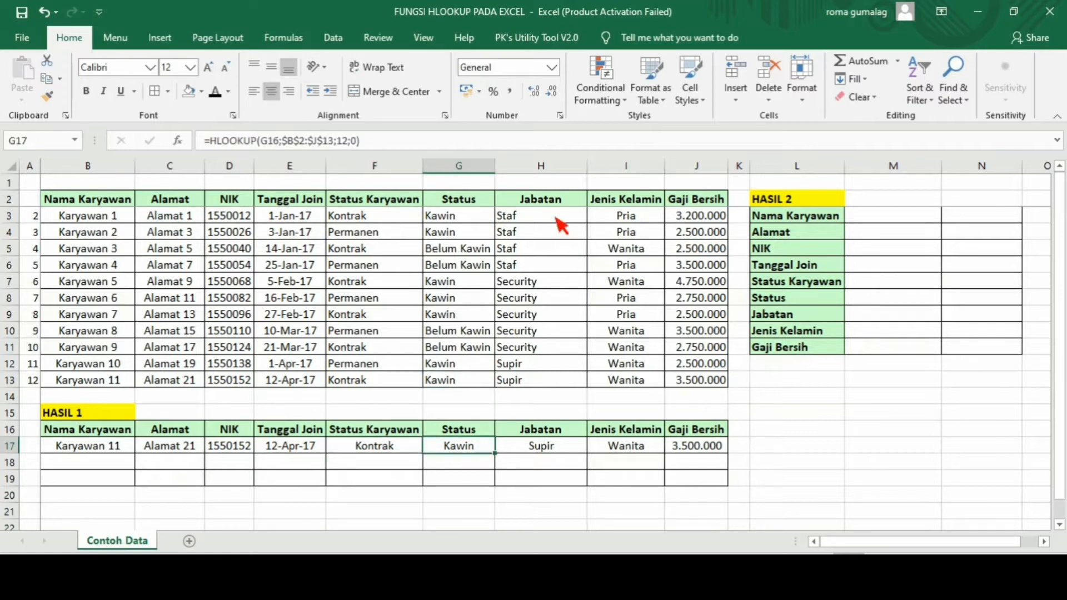
pyautogui.click(545, 385)
pyautogui.click(559, 448)
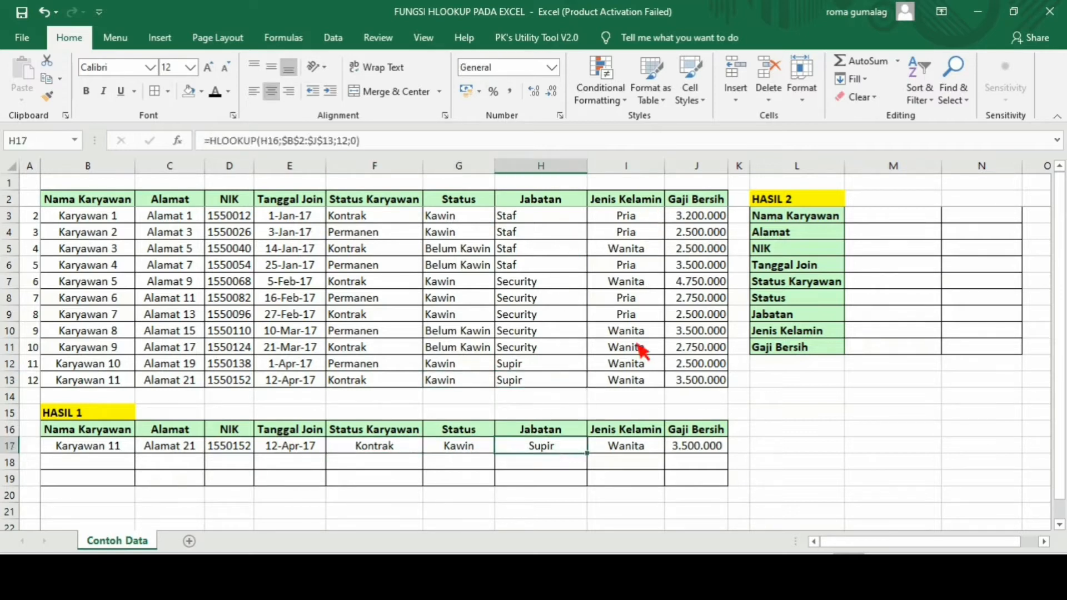
pyautogui.click(638, 382)
pyautogui.click(635, 455)
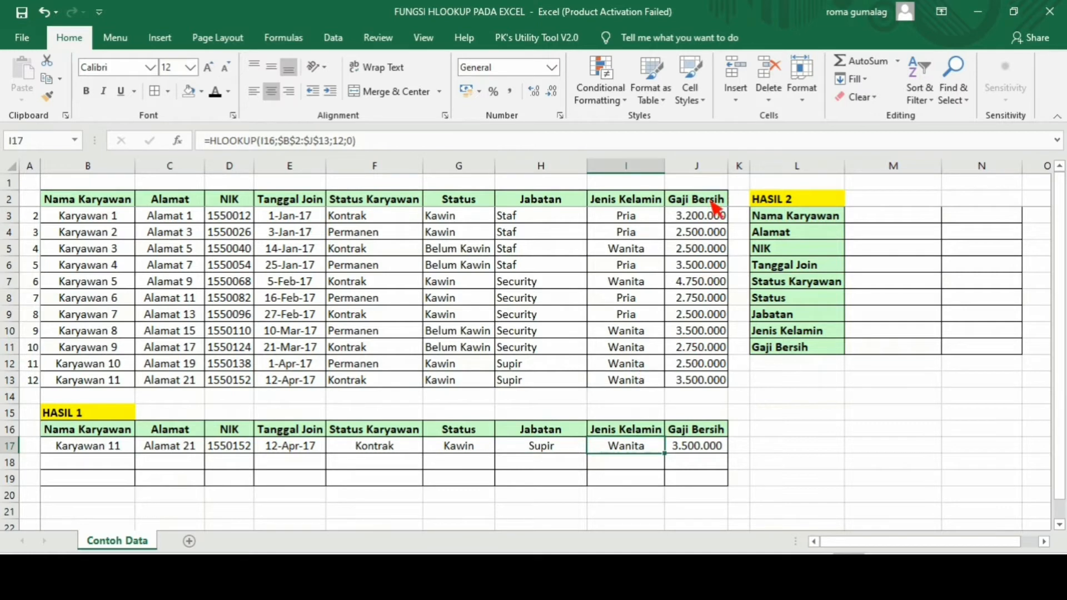
pyautogui.click(698, 383)
pyautogui.click(704, 450)
pyautogui.click(795, 461)
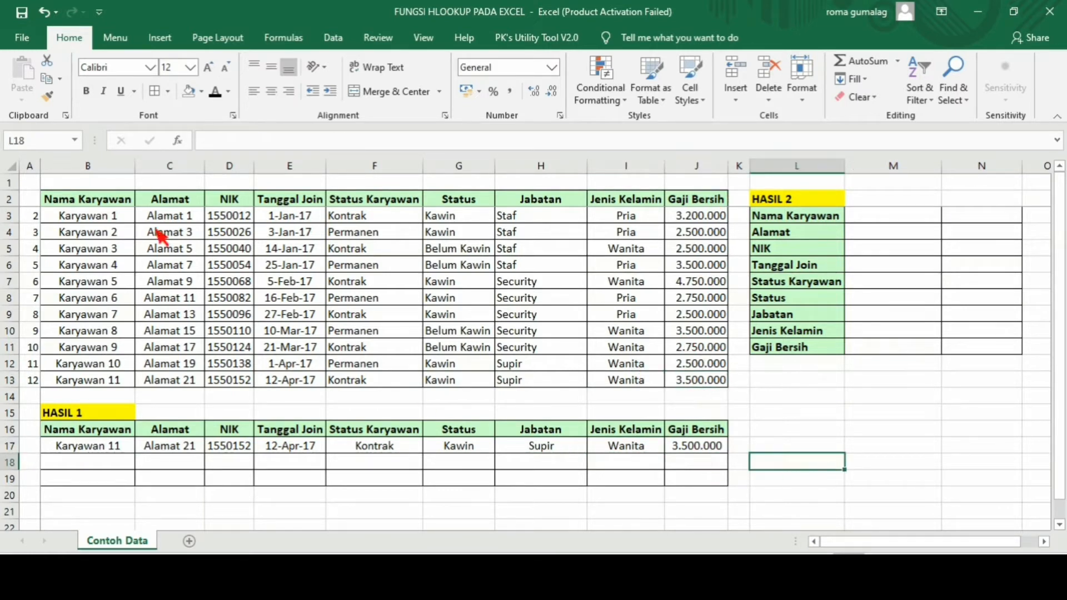
# Examine the HLOOKUP formulas in B17 and C17 and the empty HASIL 1 rows beneath them.
pyautogui.click(131, 462)
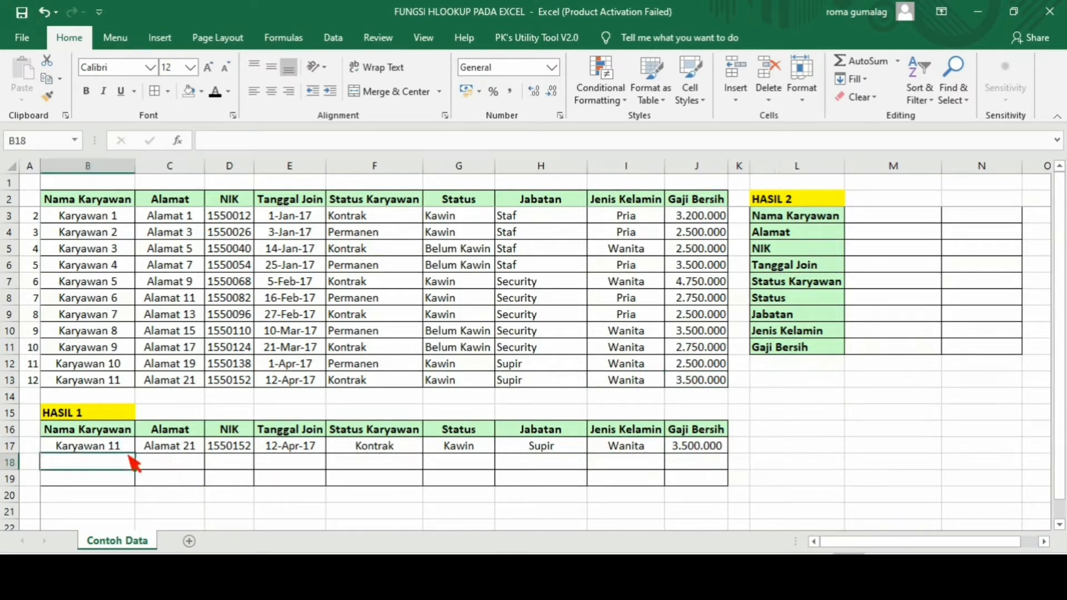
pyautogui.click(271, 484)
pyautogui.click(129, 452)
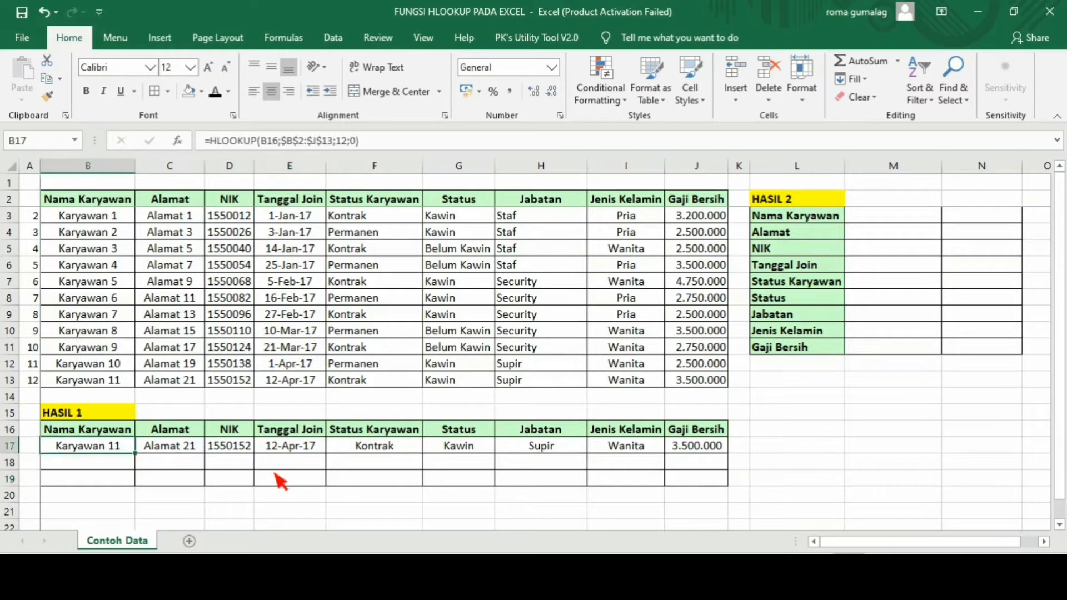
pyautogui.press('Down')
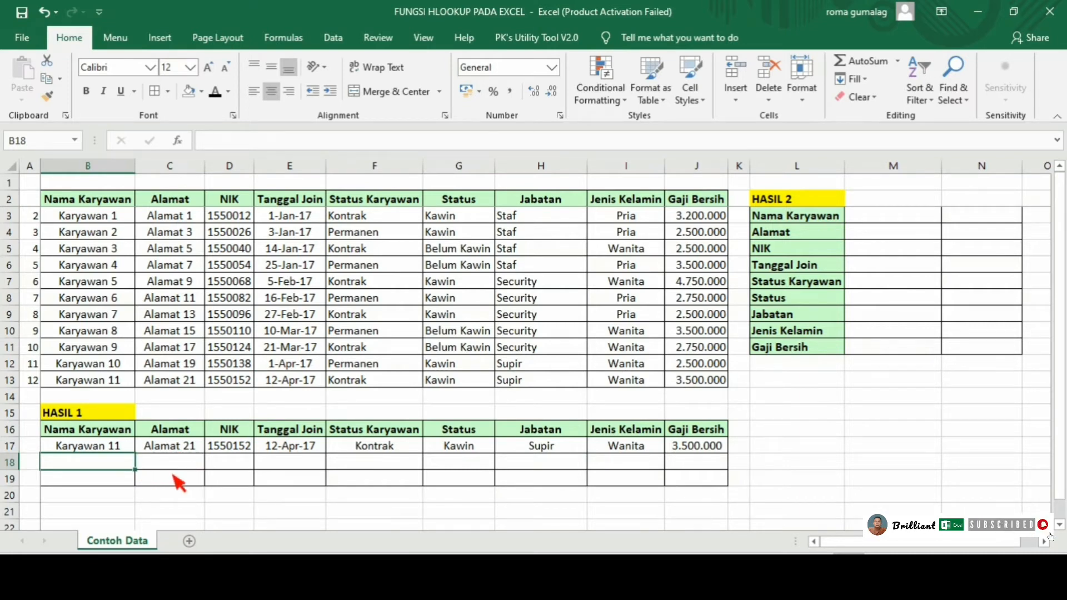
pyautogui.click(132, 448)
pyautogui.click(169, 449)
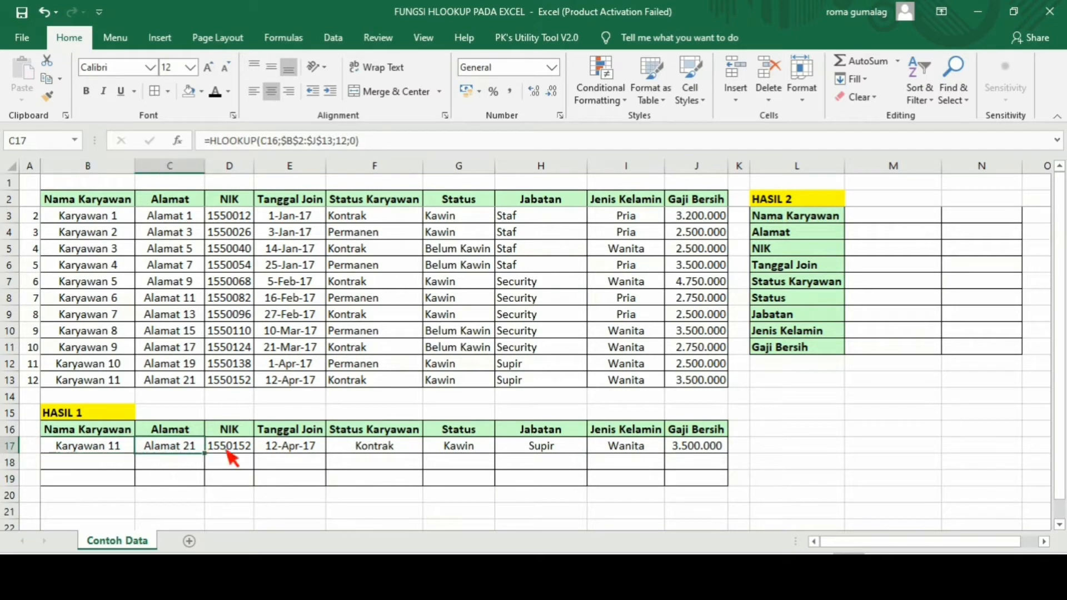
# Examine the first HASIL 1 row cell by cell, from NIK to Jenis Kelamin.
pyautogui.click(244, 449)
pyautogui.click(312, 450)
pyautogui.click(384, 447)
pyautogui.click(462, 448)
pyautogui.click(556, 447)
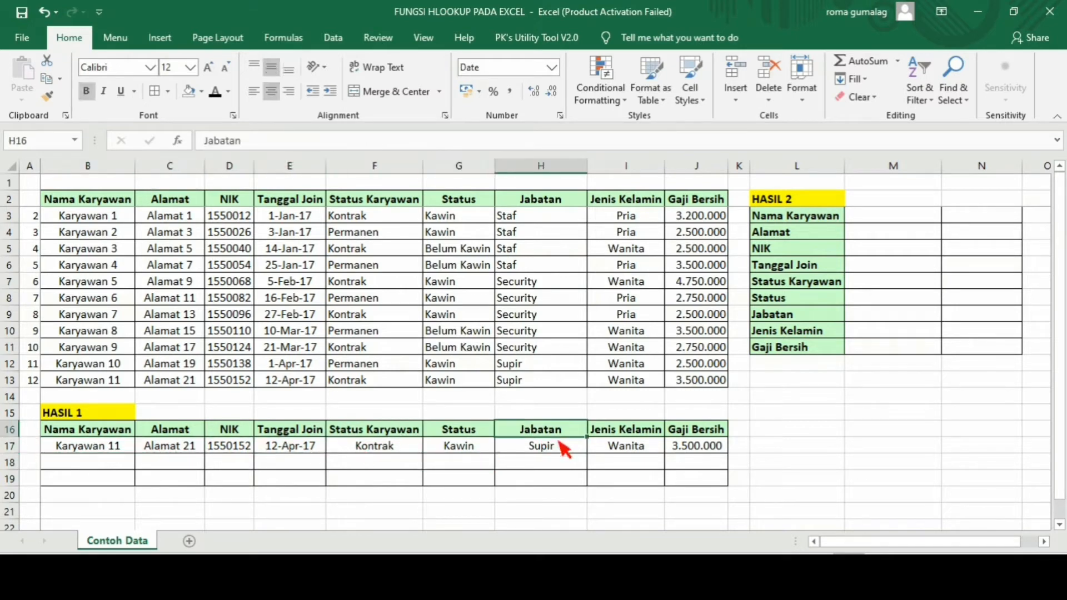
pyautogui.click(635, 452)
# Lock the row of the lookup value in the B17 HLOOKUP formula, making the reference B$16.
pyautogui.click(120, 449)
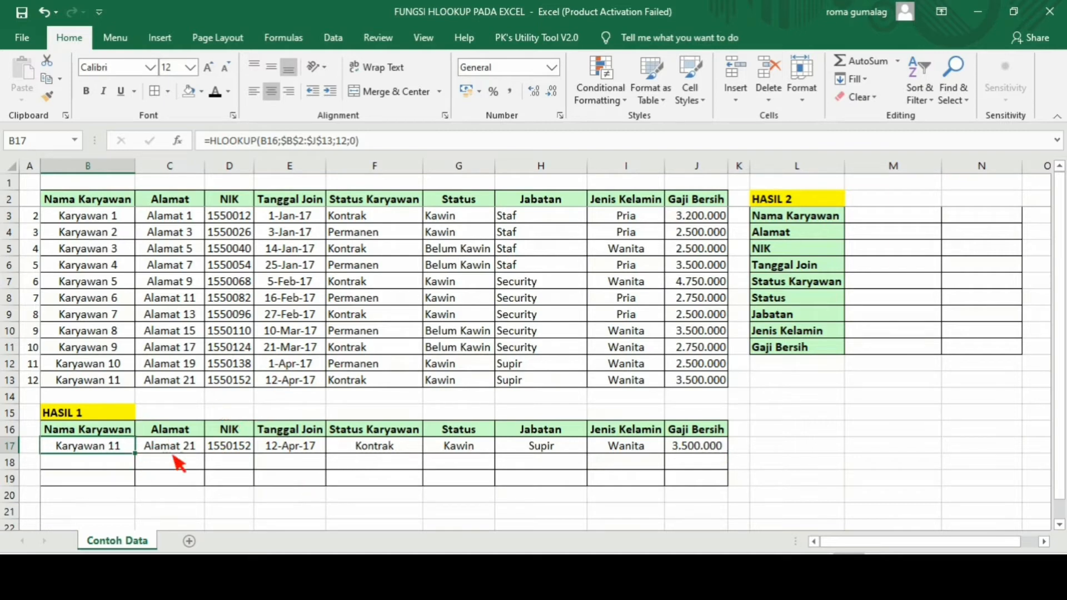
pyautogui.click(390, 143)
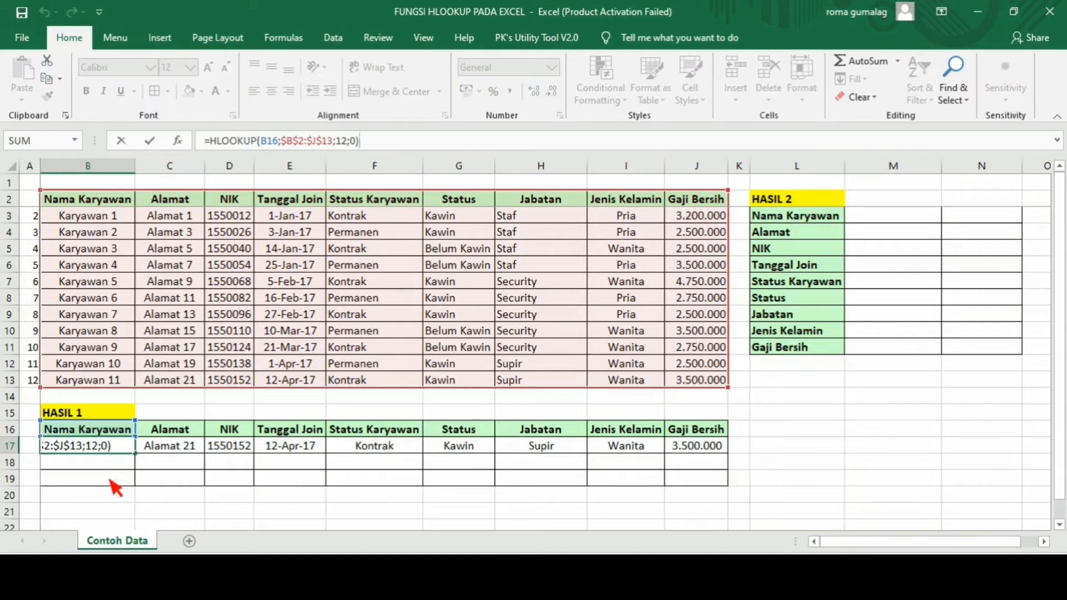
pyautogui.click(279, 145)
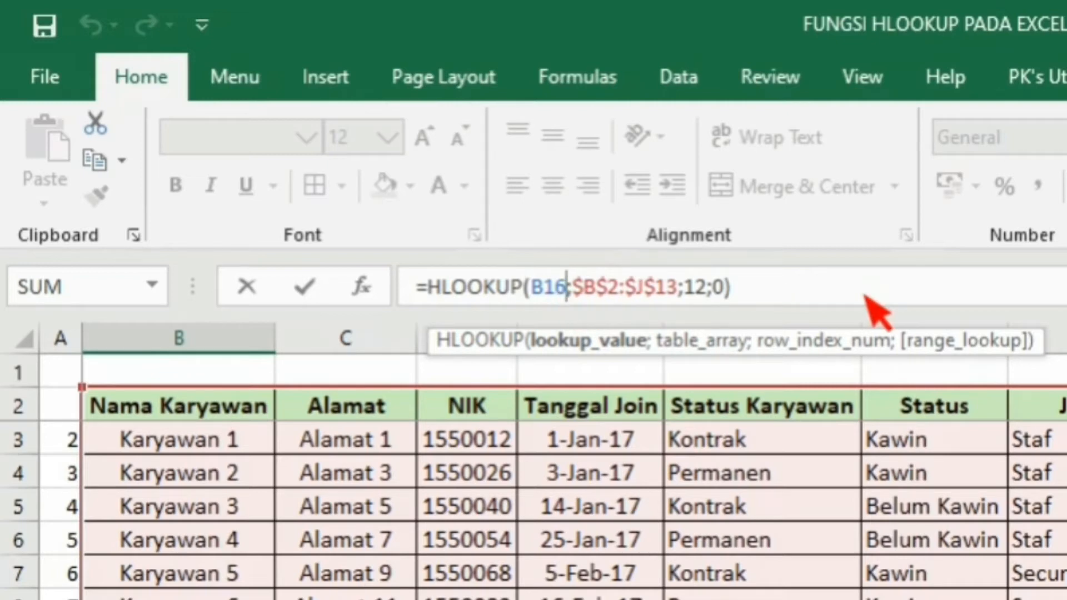
pyautogui.press('F4')
pyautogui.press('F4')
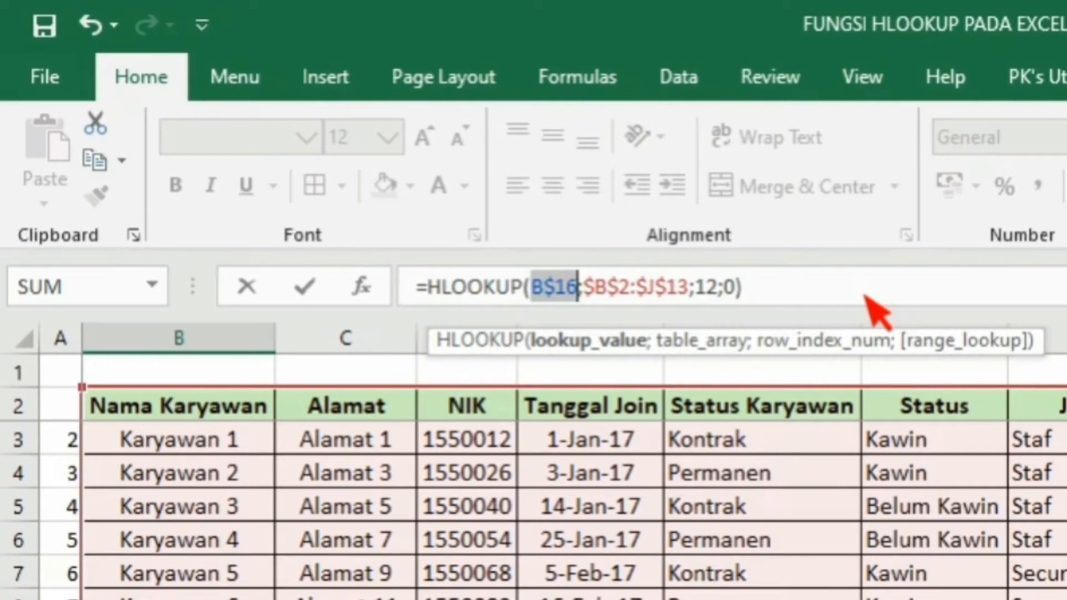
pyautogui.press('Return')
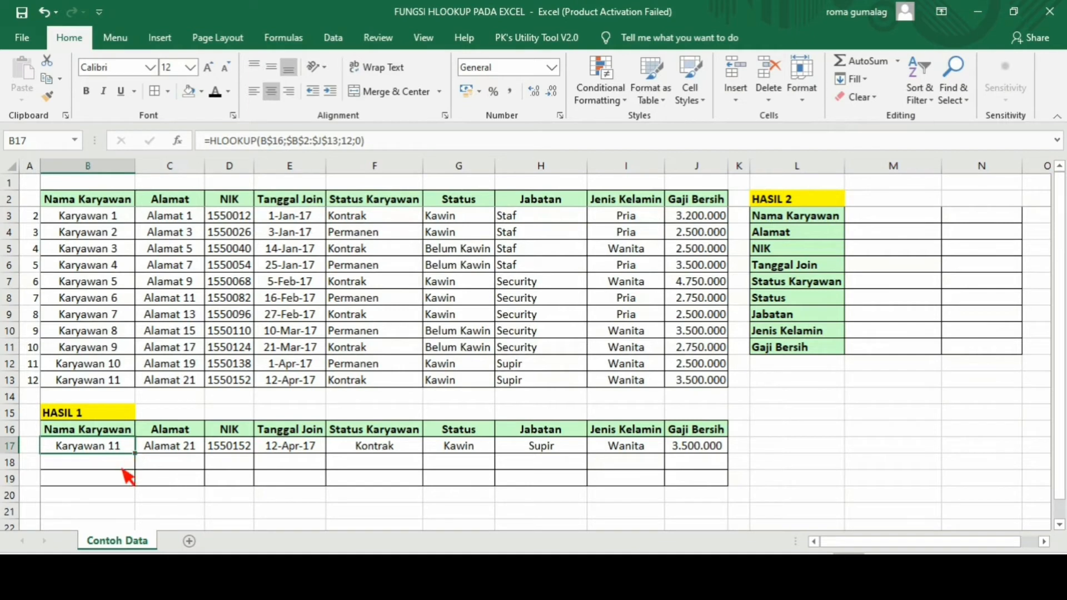
# Copy the B17 HLOOKUP formula down into B18.
pyautogui.click(124, 466)
pyautogui.click(122, 448)
pyautogui.press('F2')
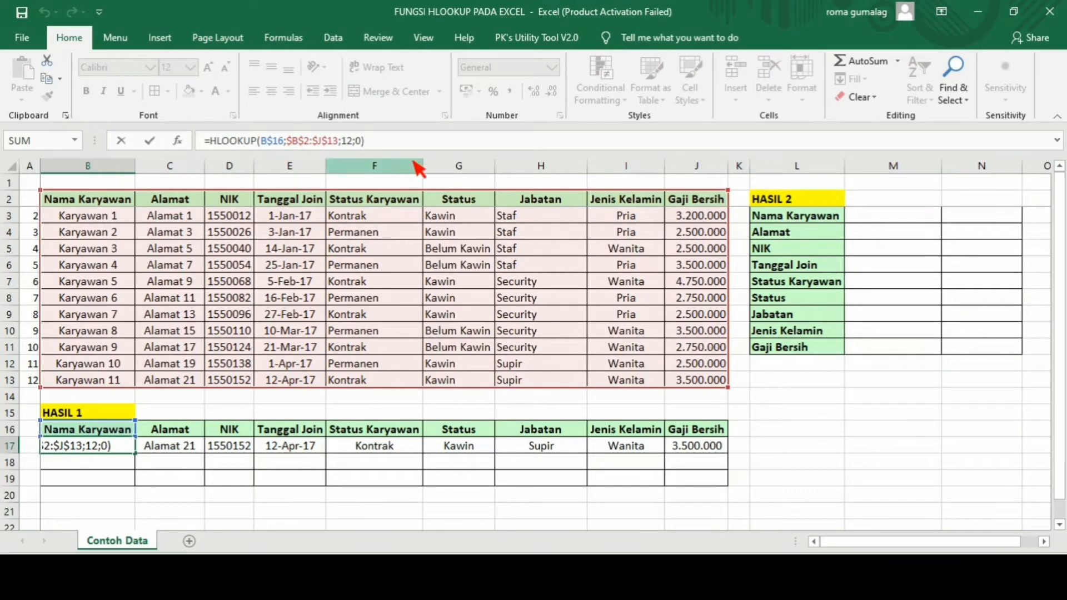
pyautogui.press('Return')
pyautogui.press('Up')
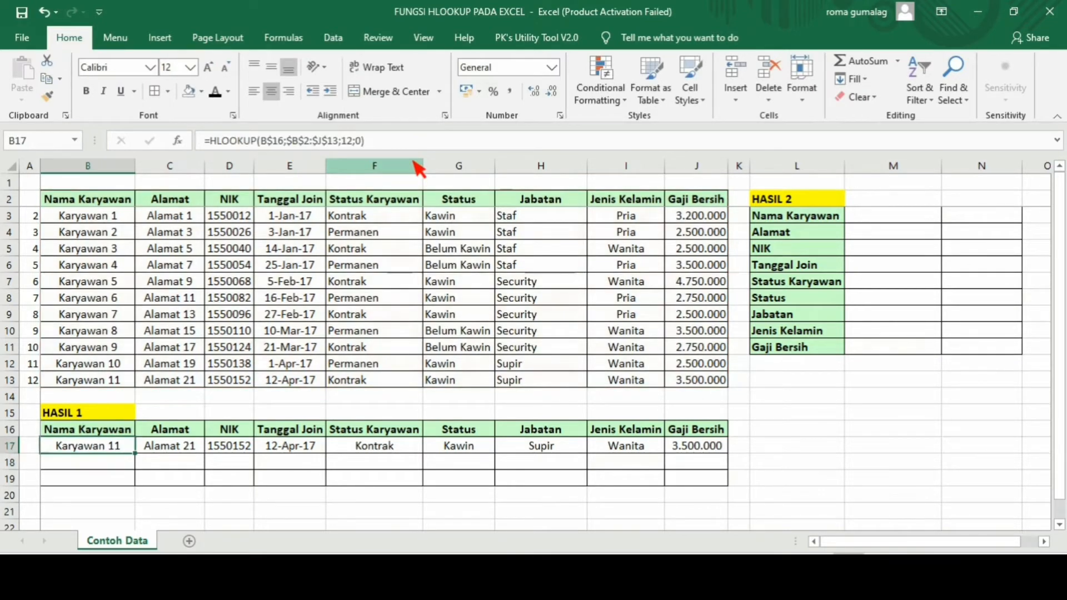
pyautogui.hotkey('ctrl', 'c')
pyautogui.press('Down')
pyautogui.hotkey('ctrl', 'v')
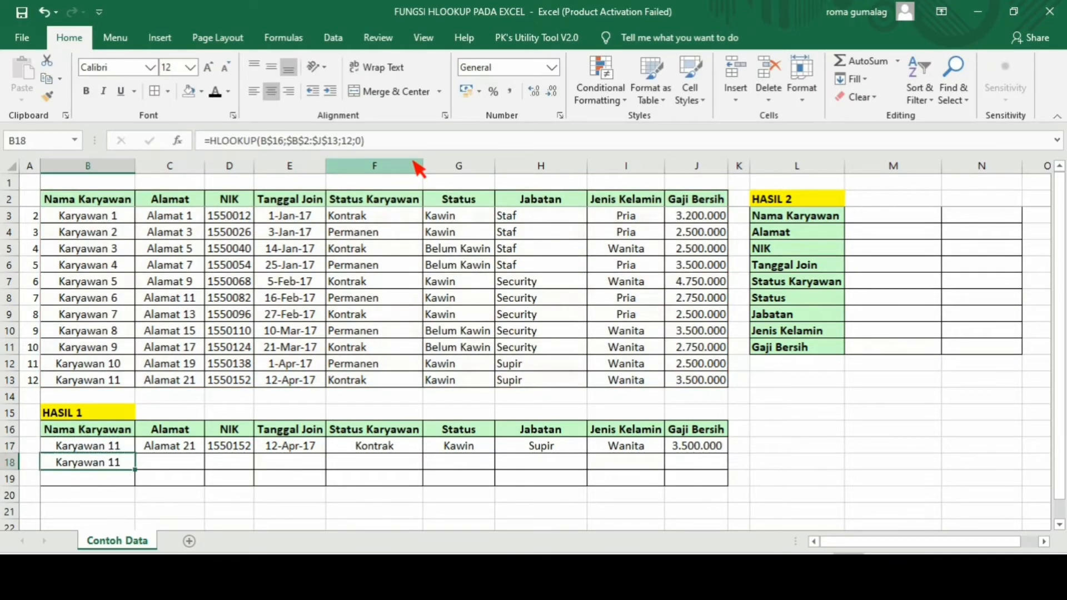
# Set the row index number in the B18 HLOOKUP formula to 8.
pyautogui.click(388, 141)
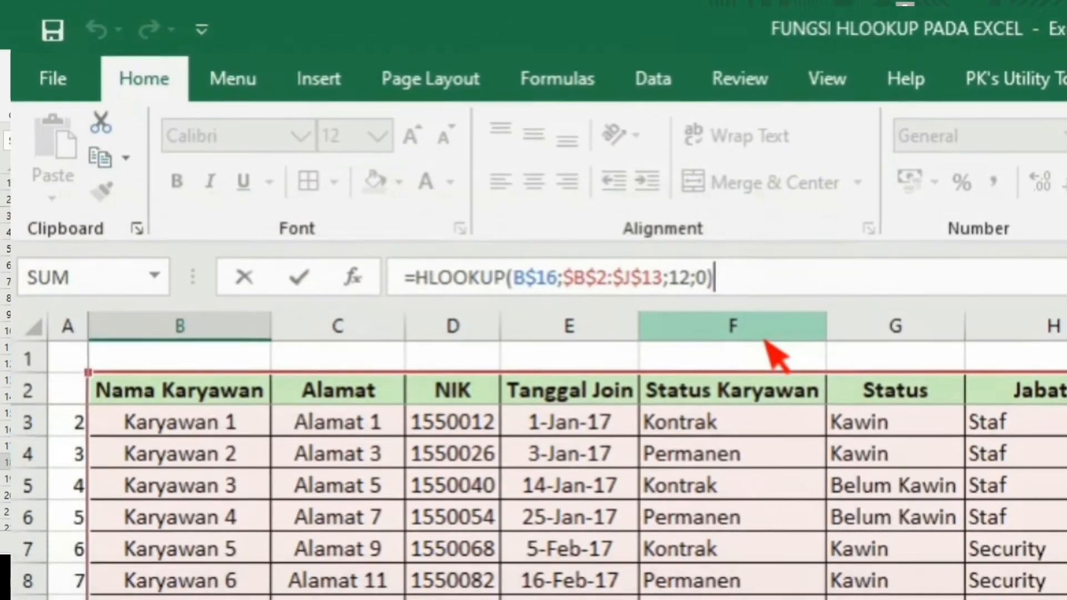
pyautogui.press('Left')
pyautogui.press('Left')
pyautogui.press('Left')
pyautogui.press('Left')
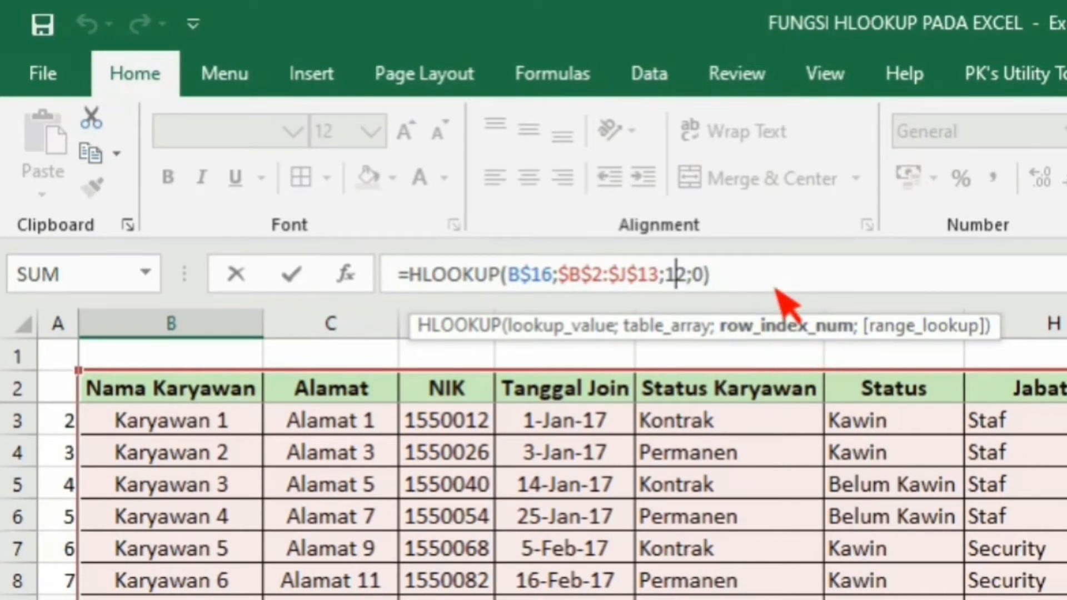
pyautogui.hotkey('shift', 'Left')
pyautogui.hotkey('shift', 'Left')
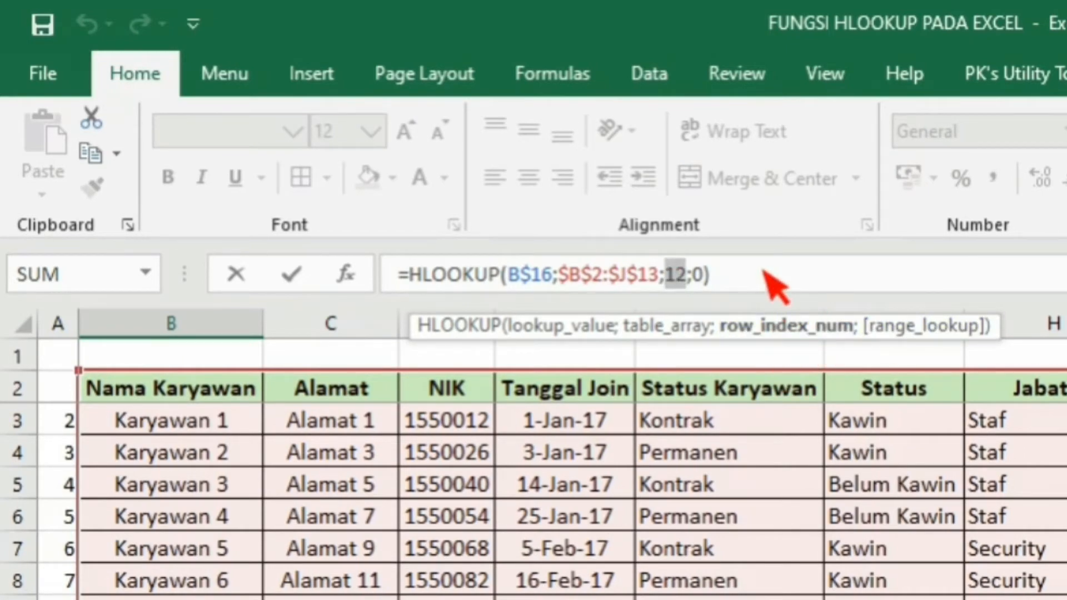
pyautogui.write('8')
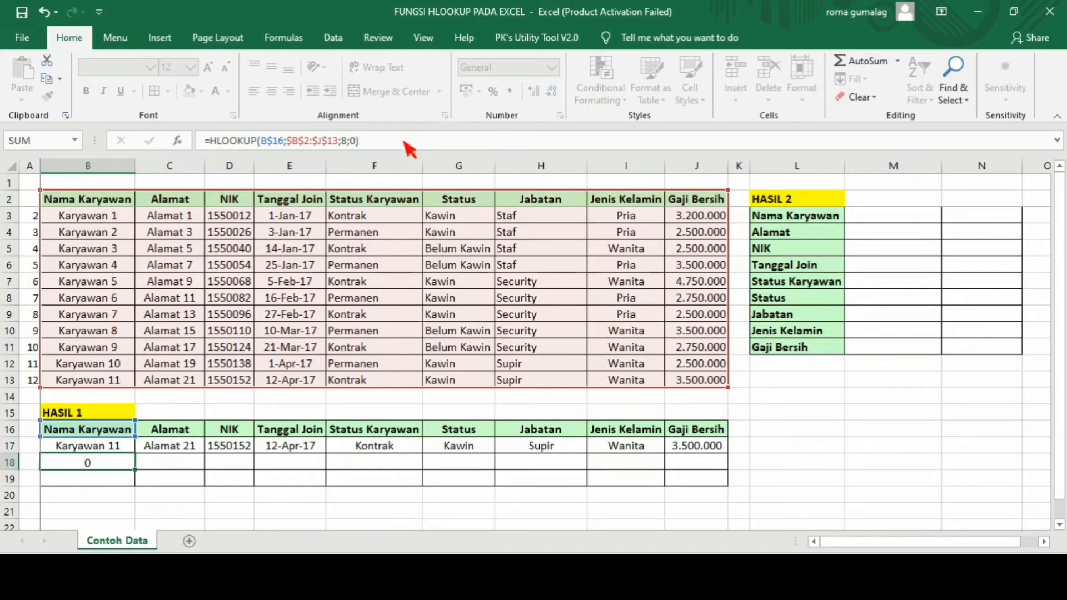
pyautogui.hotkey('ctrl', 'Return')
# Copy the B18 HLOOKUP formula across the rest of the second HASIL 1 row, C18:J18.
pyautogui.hotkey('ctrl', 'c')
pyautogui.press('Right')
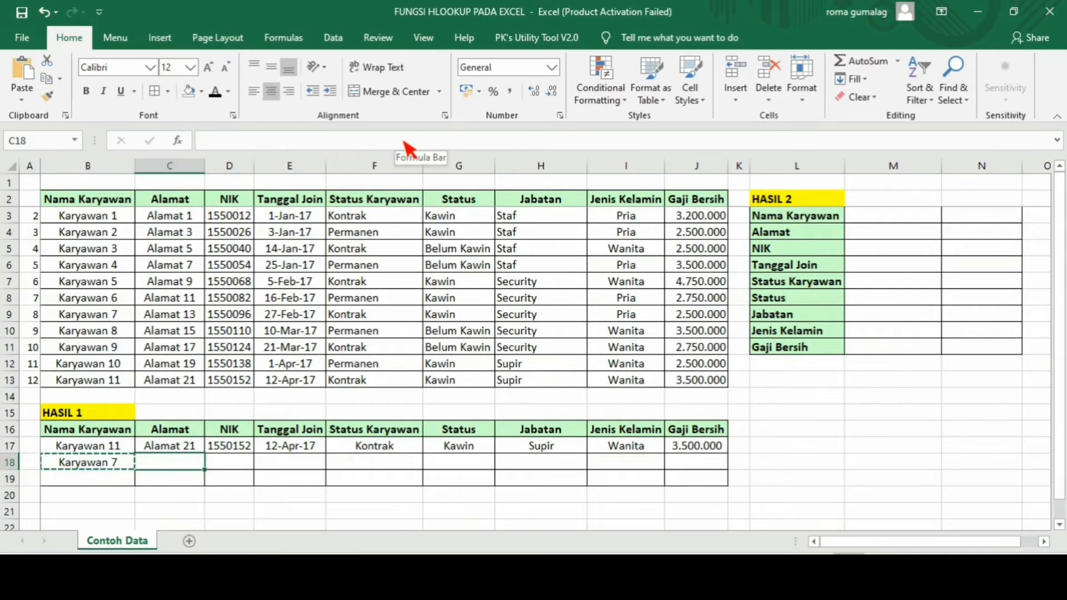
pyautogui.hotkey('shift', 'Right')
pyautogui.hotkey('shift', 'Right')
pyautogui.hotkey('shift', 'Right')
pyautogui.hotkey('shift', 'Right')
pyautogui.hotkey('shift', 'Right')
pyautogui.hotkey('shift', 'Right')
pyautogui.hotkey('shift', 'Right')
pyautogui.hotkey('ctrl', 'v')
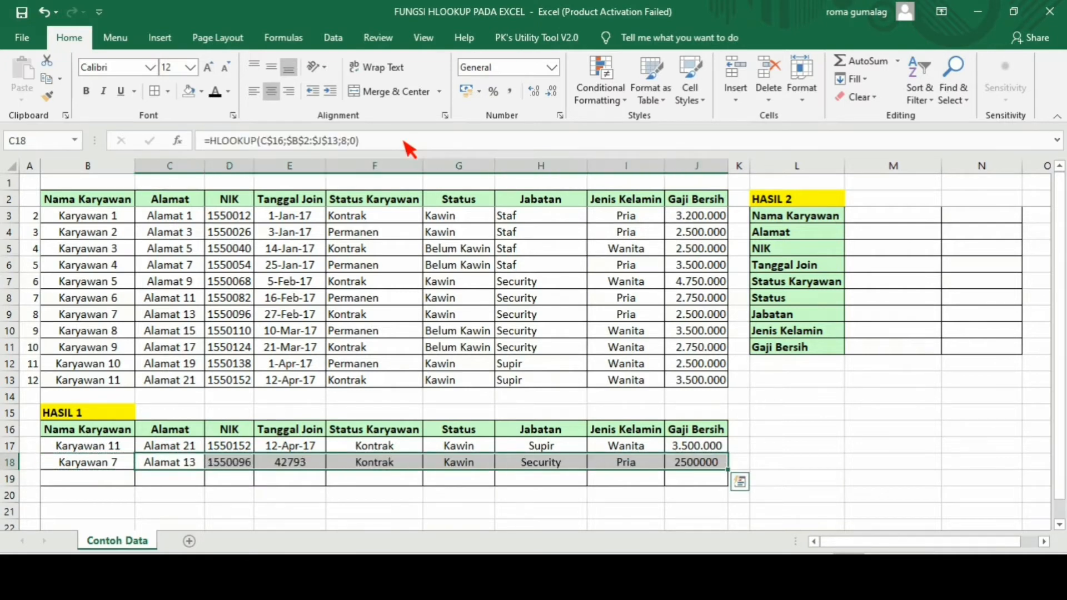
pyautogui.click(358, 508)
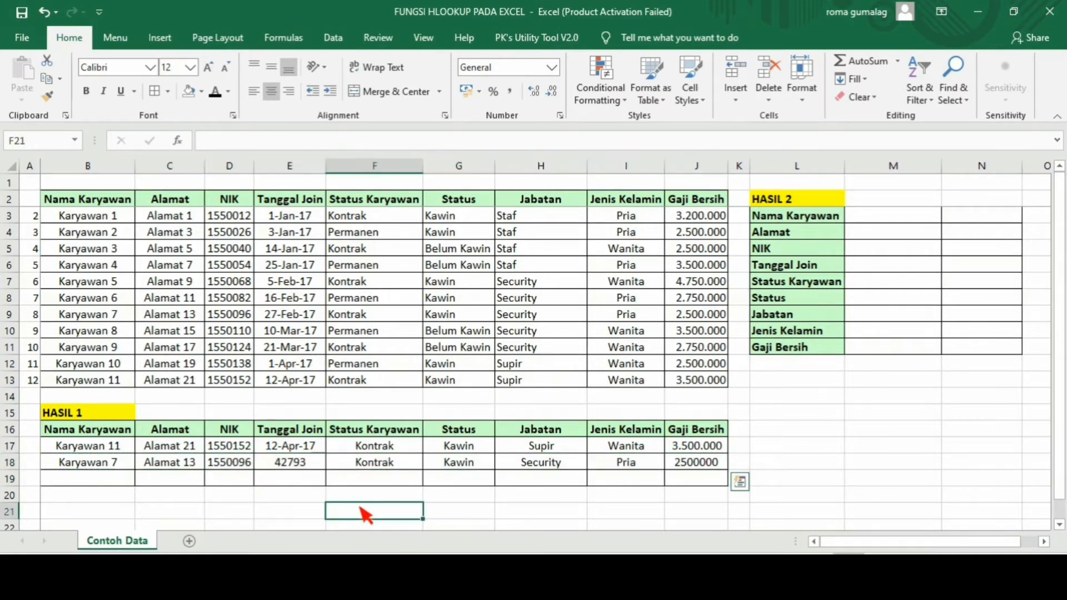
# Format E18 as an English (United States) date of type 14-Mar-12.
pyautogui.click(311, 464)
pyautogui.hotkey('ctrl', '1')
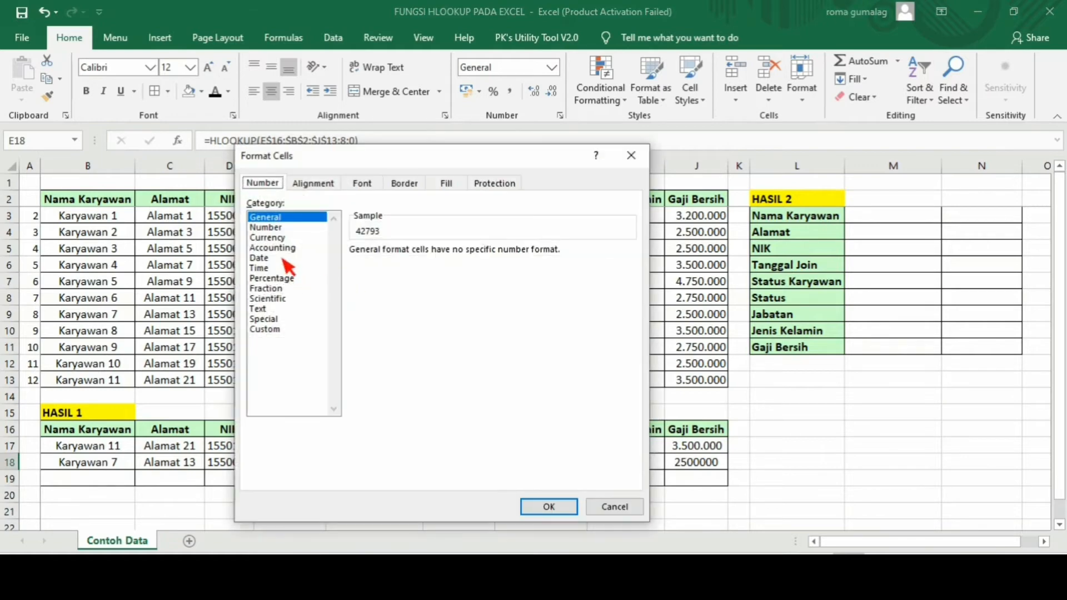
pyautogui.click(281, 259)
pyautogui.click(396, 314)
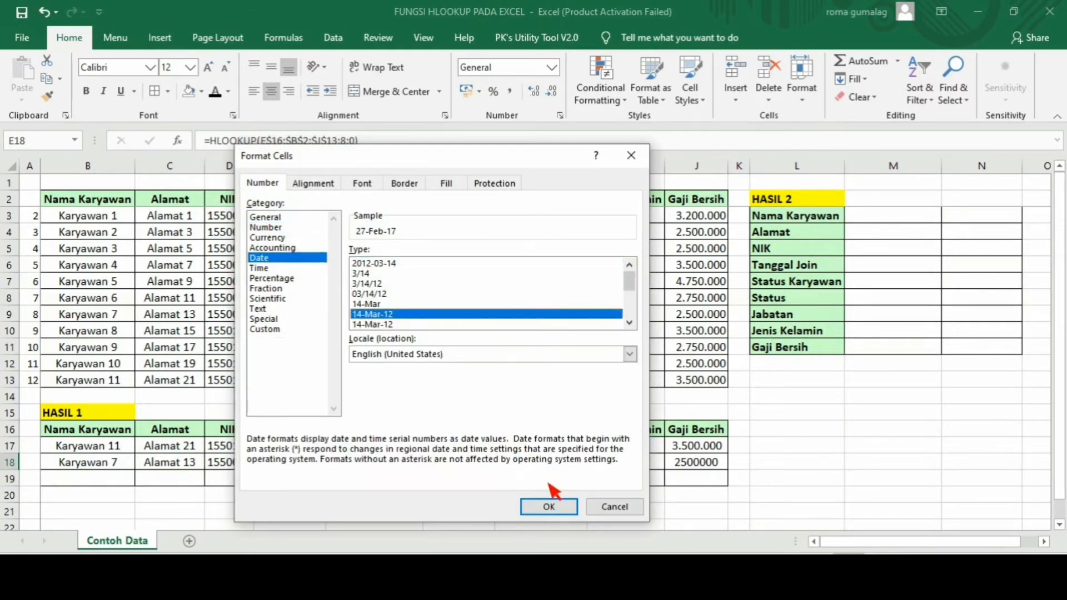
pyautogui.click(549, 506)
pyautogui.click(489, 517)
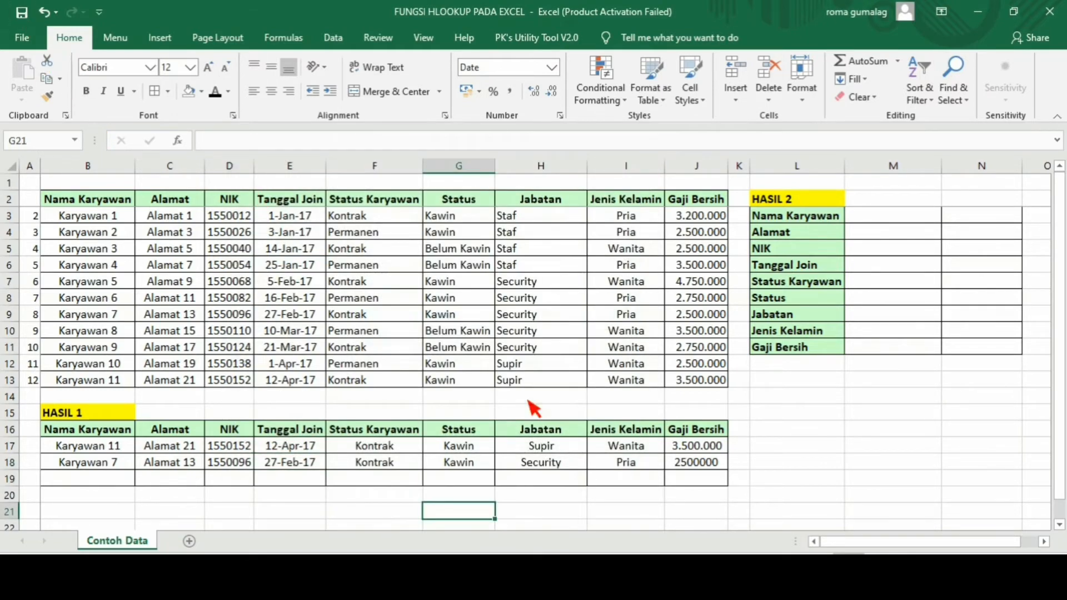
# Examine the HLOOKUP formulas in H18, B17 and B18, checking their lookup references and row index numbers.
pyautogui.click(534, 466)
pyautogui.click(423, 141)
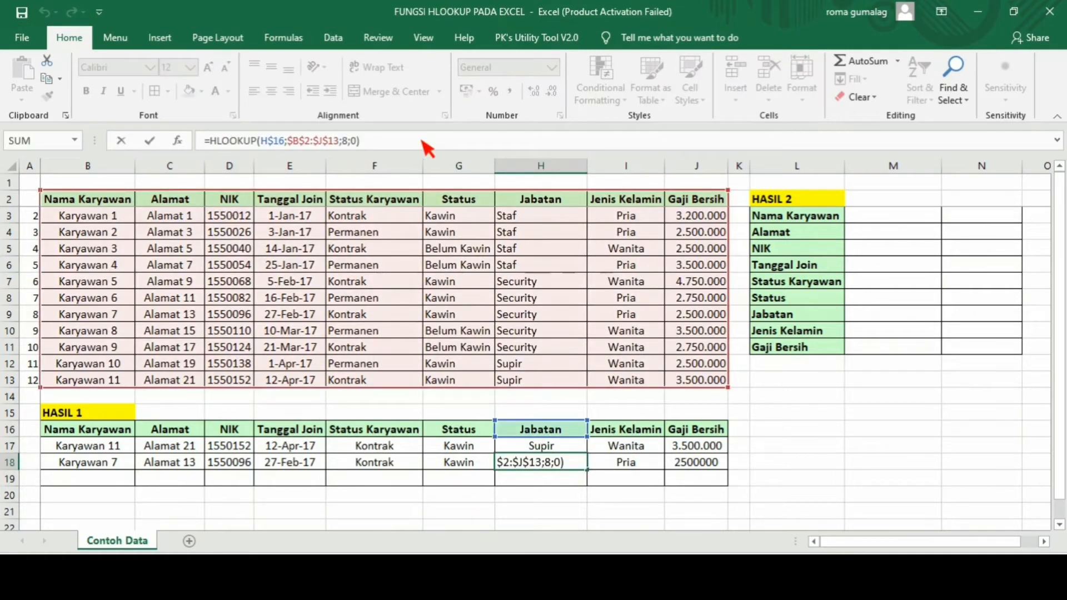
pyautogui.press('Return')
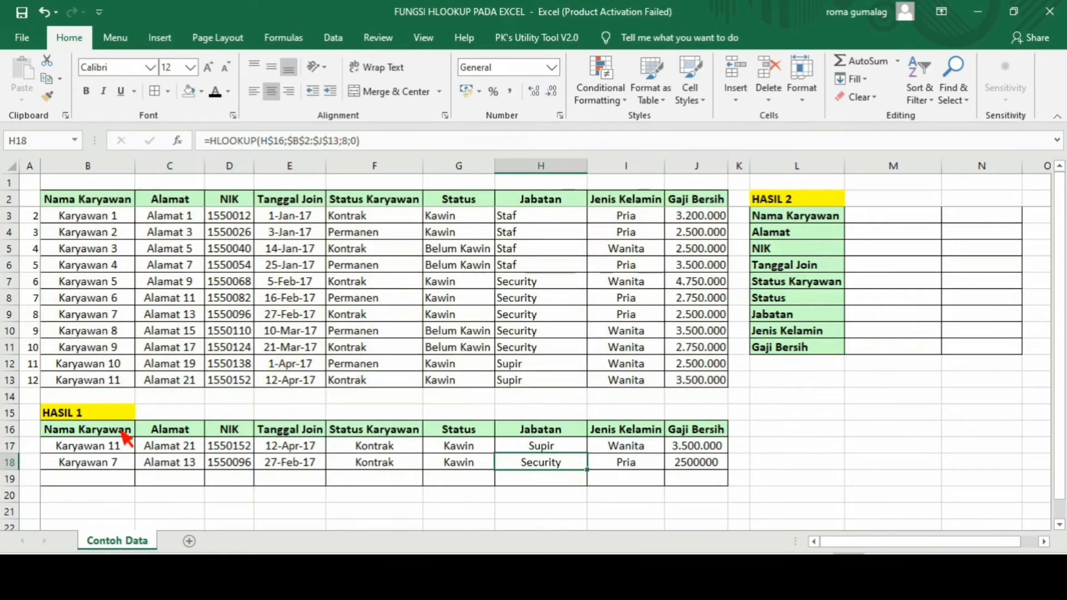
pyautogui.click(124, 448)
pyautogui.click(119, 467)
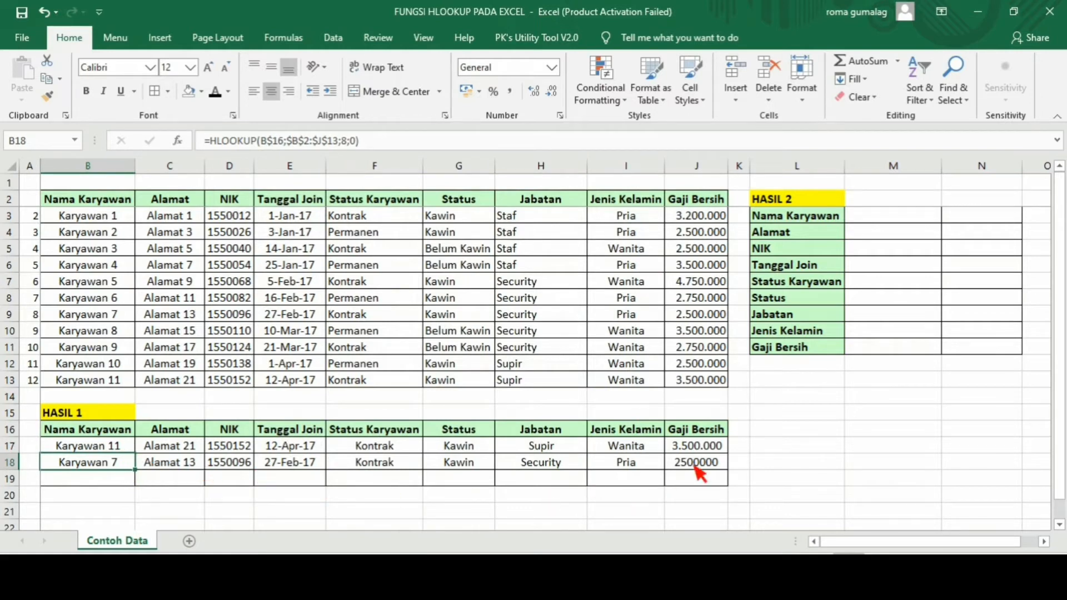
pyautogui.click(562, 466)
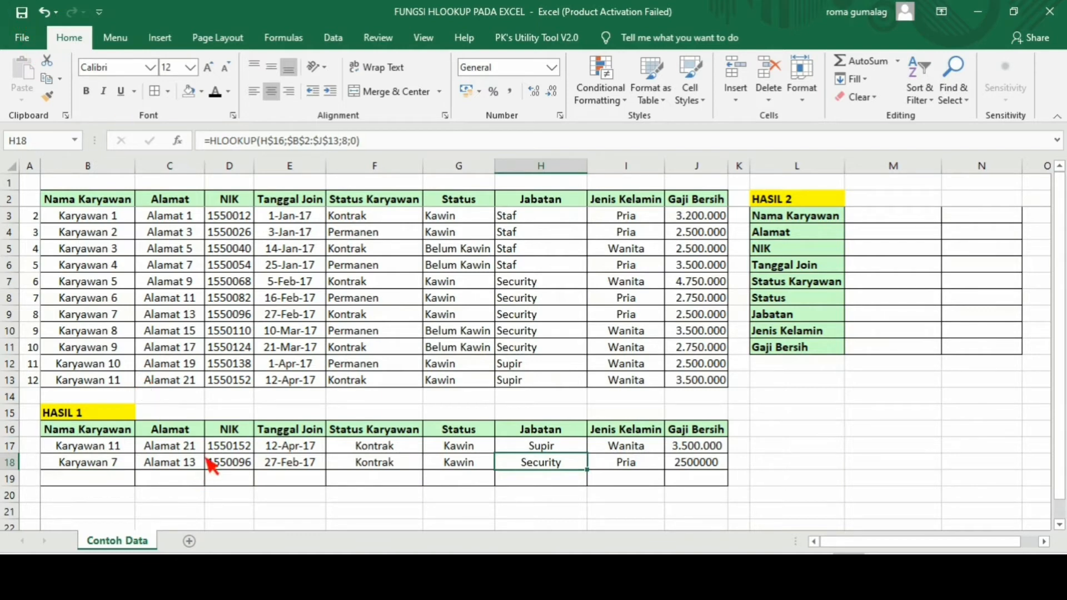
pyautogui.moveTo(106, 448); pyautogui.dragTo(689, 454)
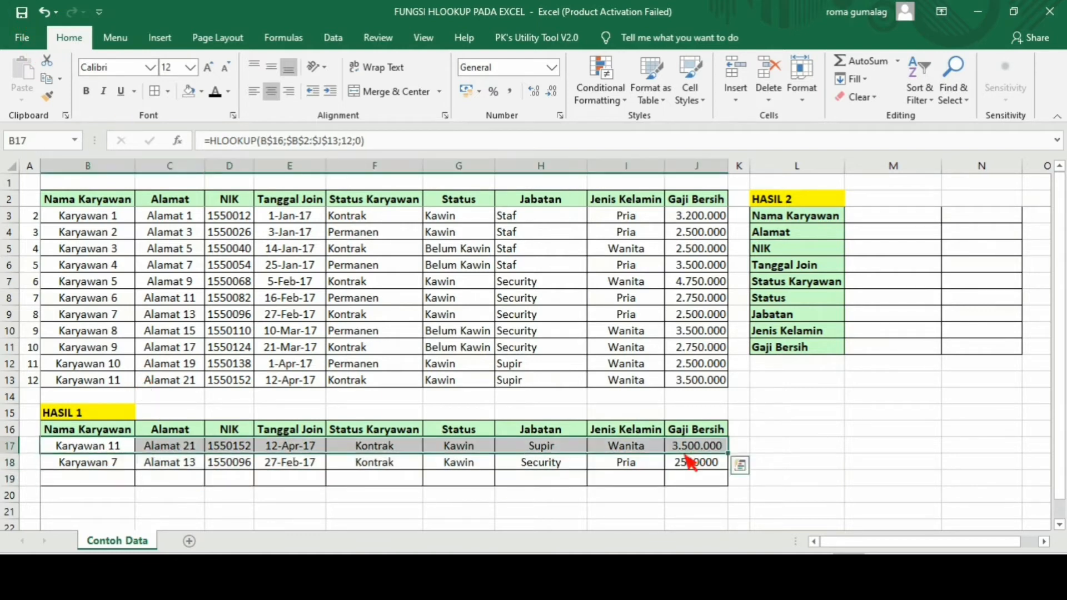
pyautogui.click(303, 481)
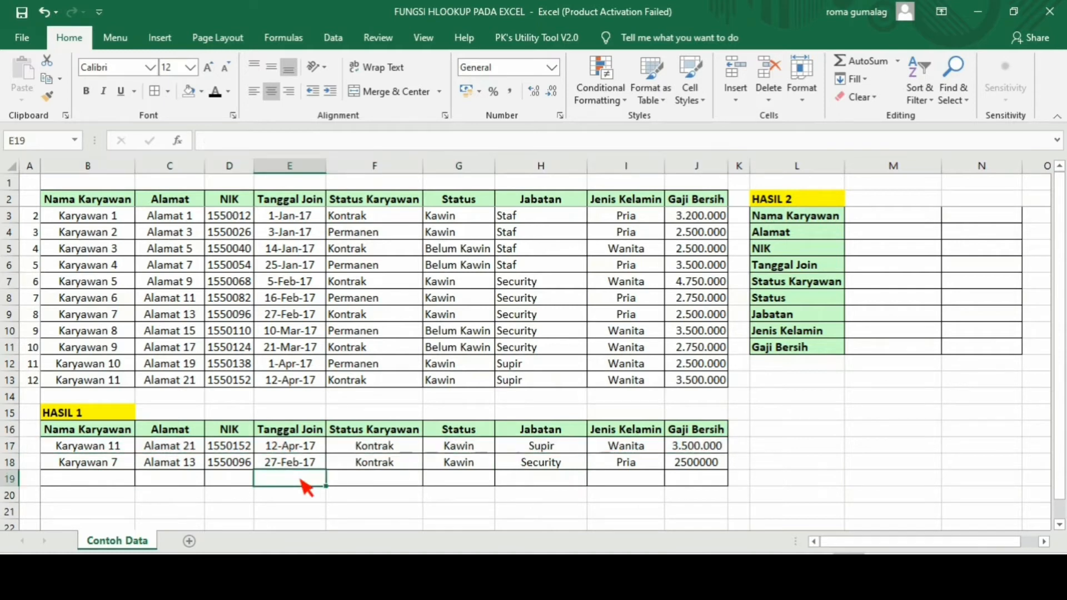
pyautogui.click(124, 465)
pyautogui.click(373, 145)
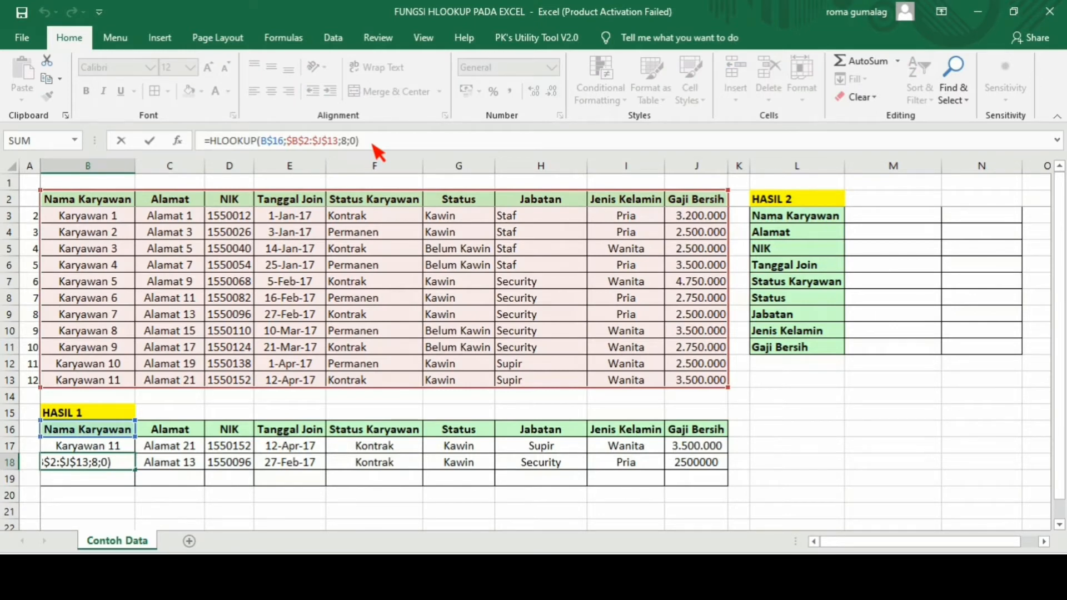
pyautogui.press('Return')
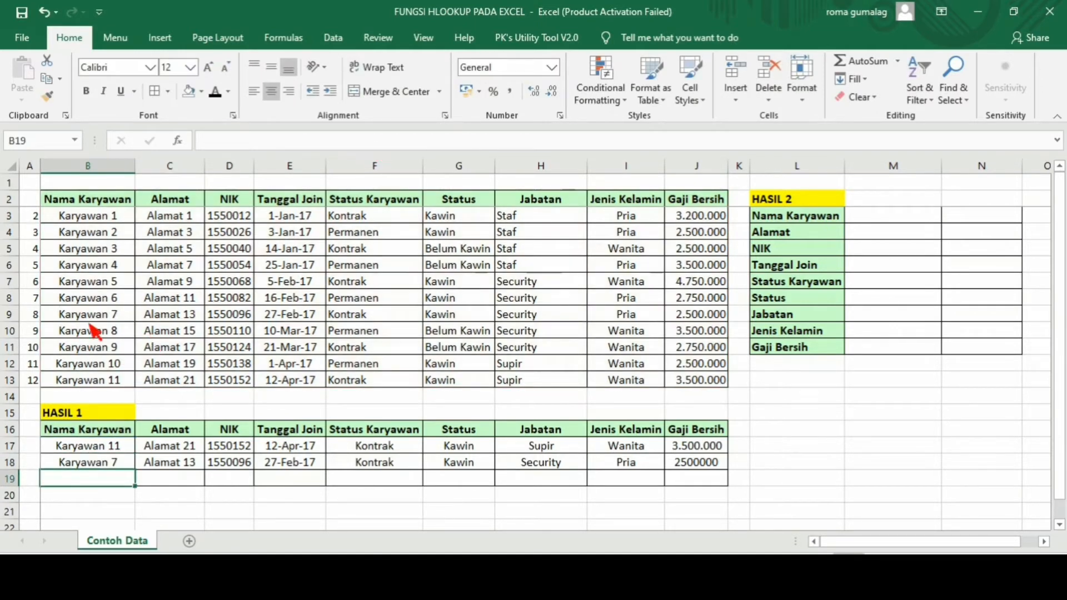
# Compare the name and address in B18:C18 with row 9 of the employee table.
pyautogui.click(90, 321)
pyautogui.click(114, 464)
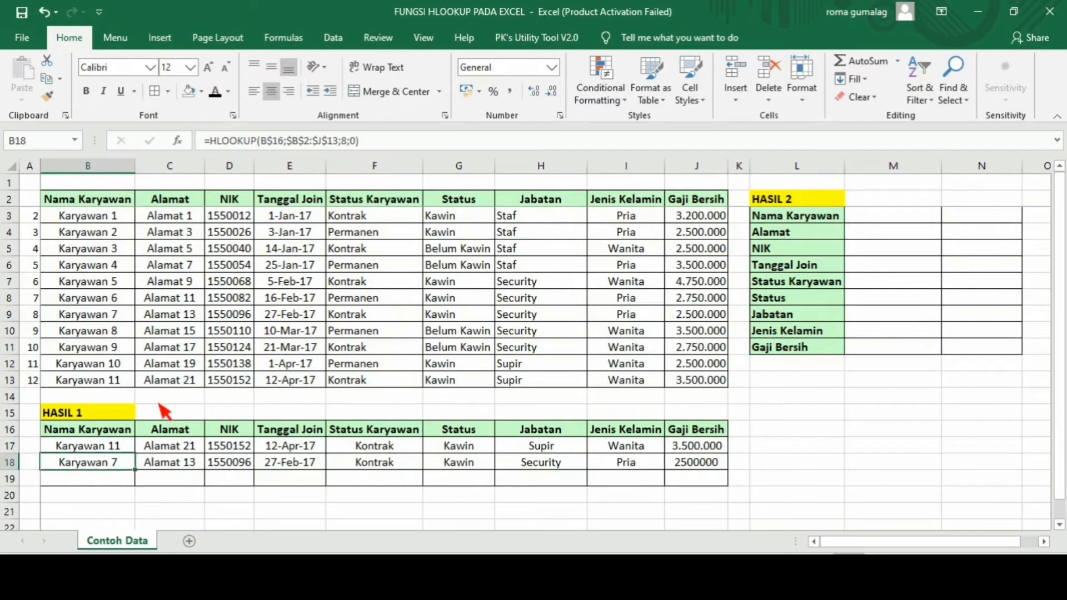
pyautogui.click(123, 322)
pyautogui.click(169, 319)
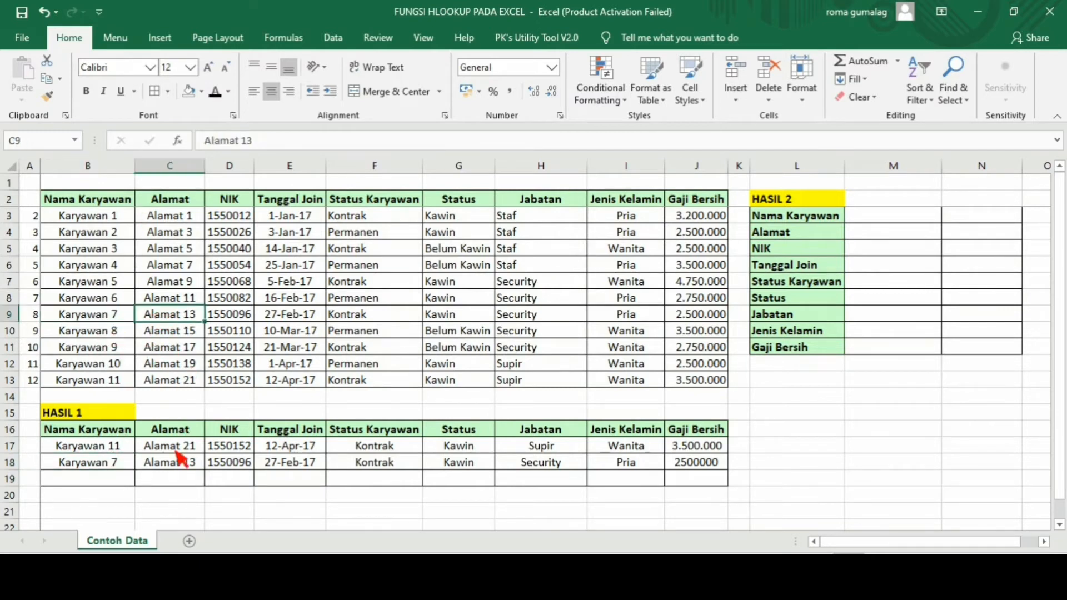
pyautogui.click(177, 461)
# Highlight the Karyawan 7 row of the employee table, B9:J9, with a yellow fill.
pyautogui.moveTo(114, 322); pyautogui.dragTo(686, 319)
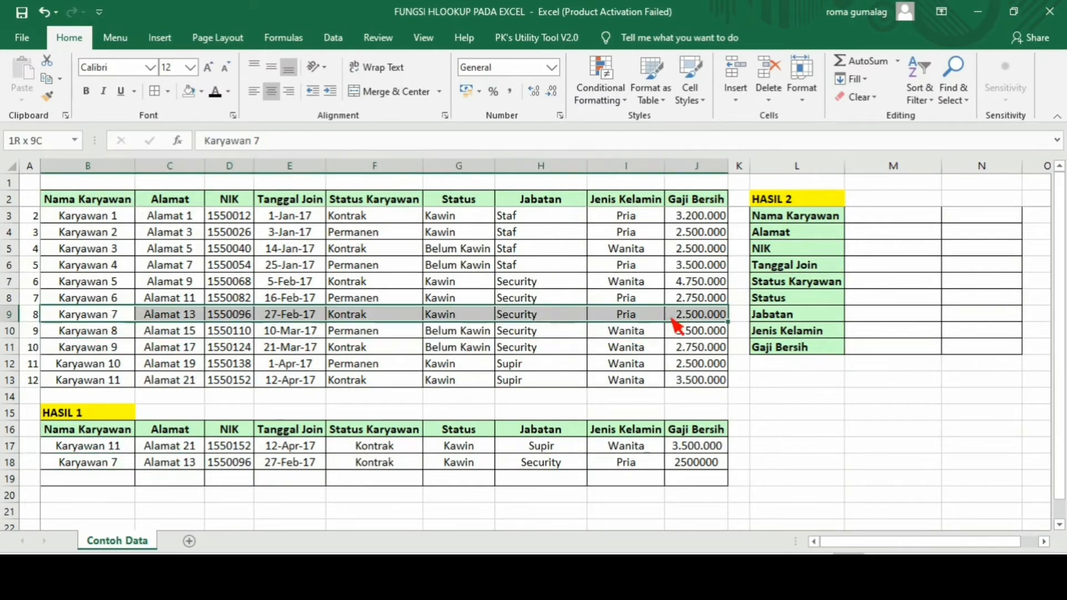
pyautogui.click(202, 91)
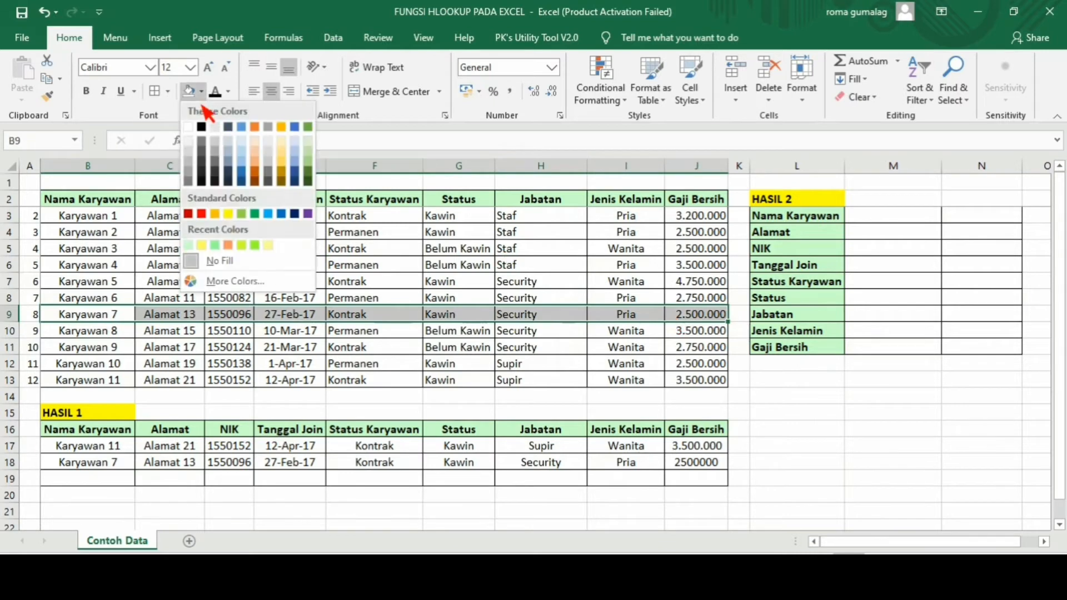
pyautogui.click(202, 245)
pyautogui.click(250, 445)
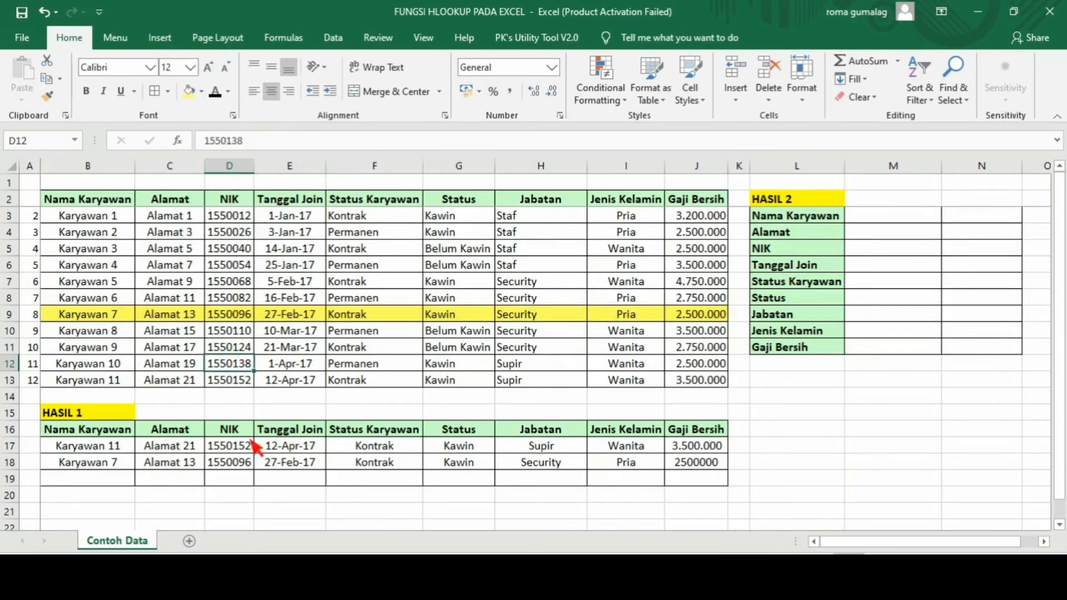
# Compare the HASIL 1 values in D18:J18 with the highlighted Karyawan 7 row of the employee table, column by column.
pyautogui.click(244, 463)
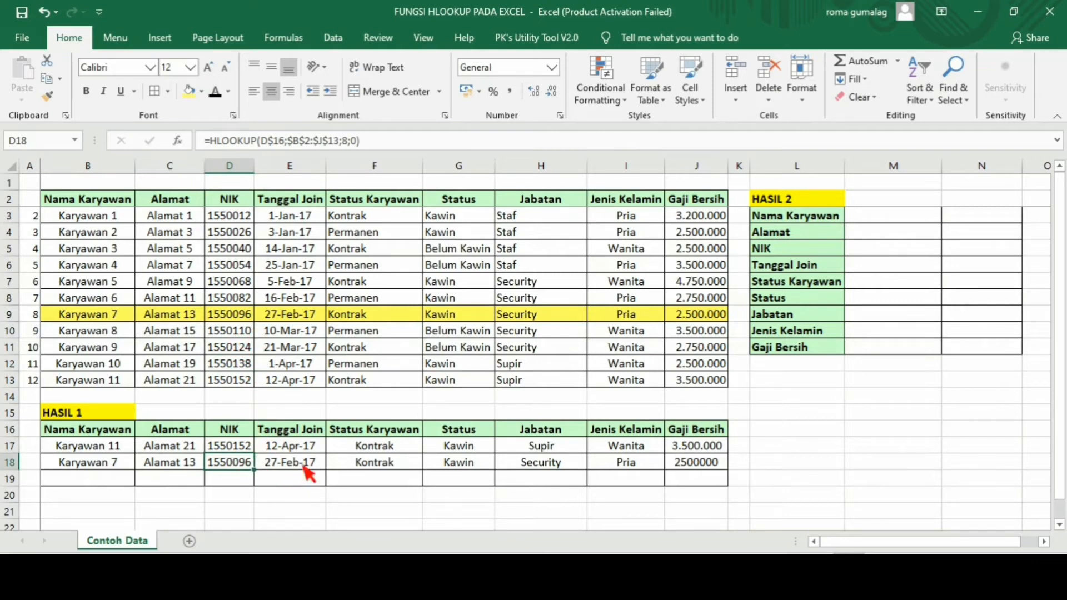
pyautogui.click(316, 319)
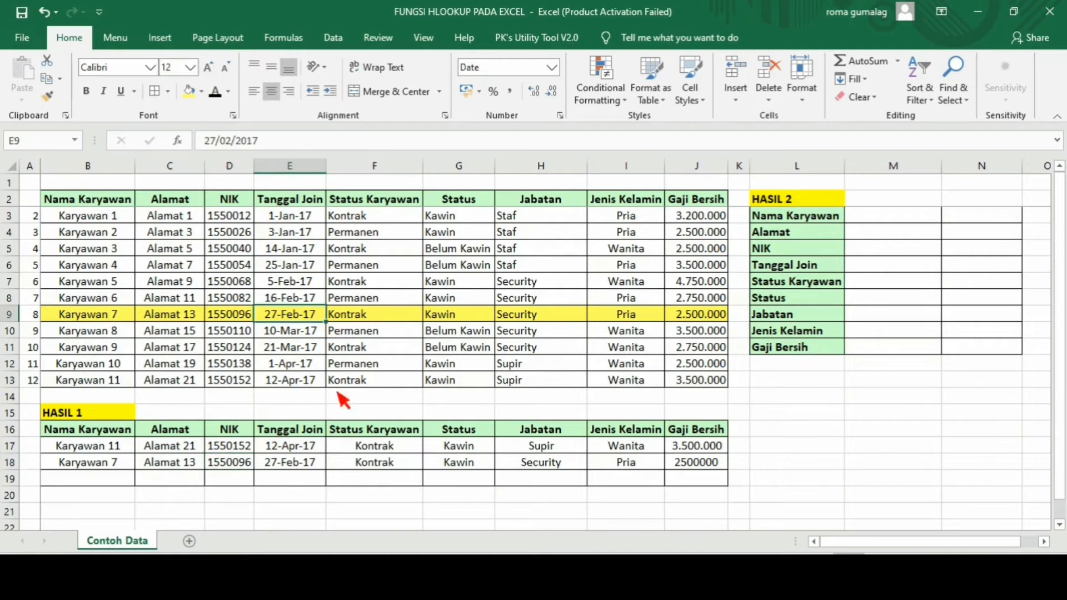
pyautogui.click(320, 465)
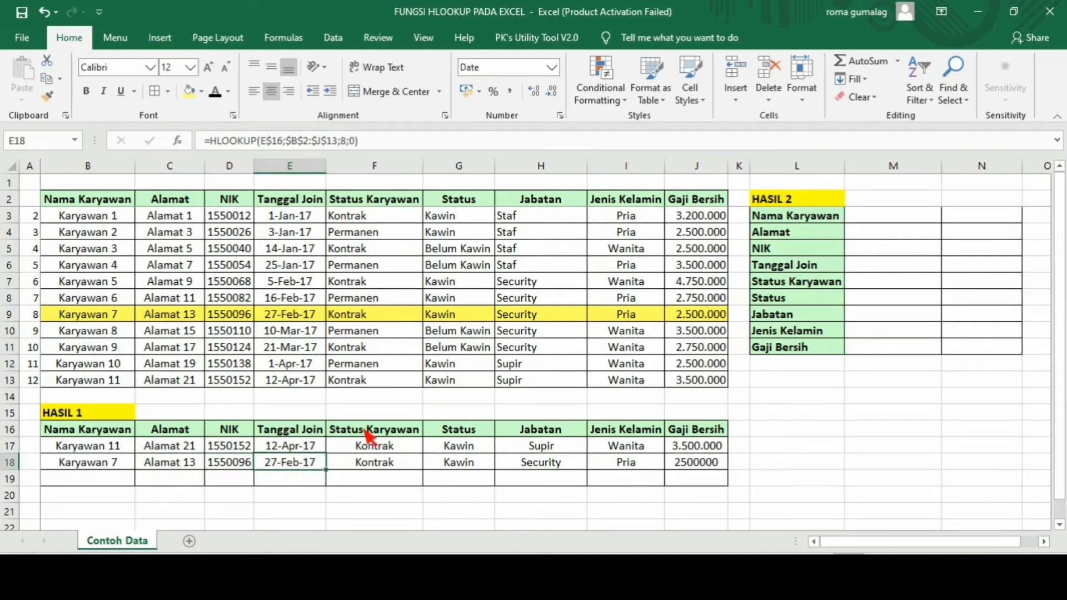
pyautogui.click(389, 314)
pyautogui.click(378, 466)
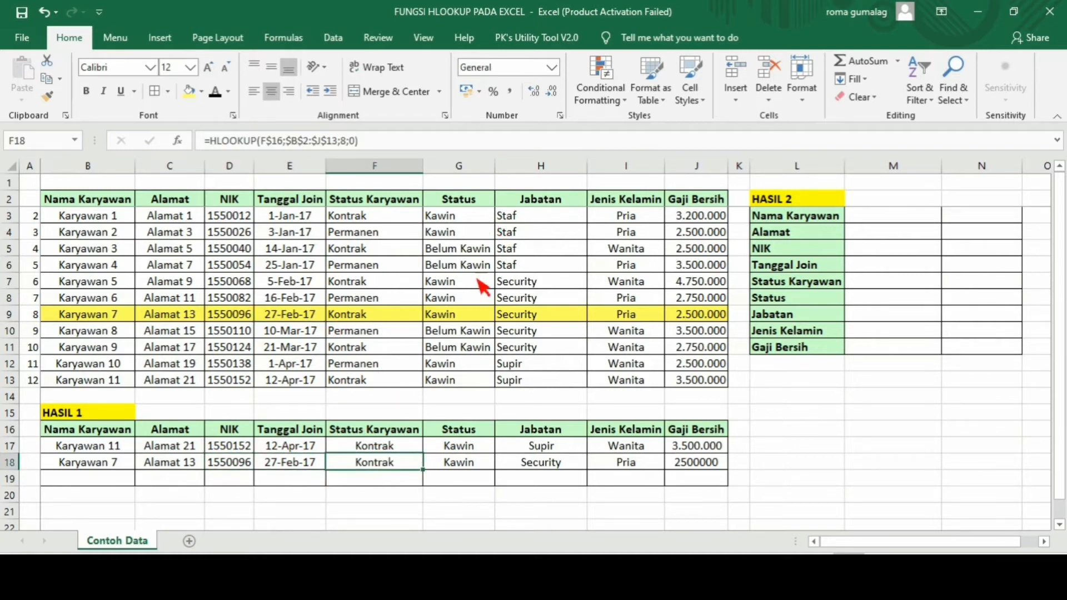
pyautogui.click(462, 314)
pyautogui.click(460, 467)
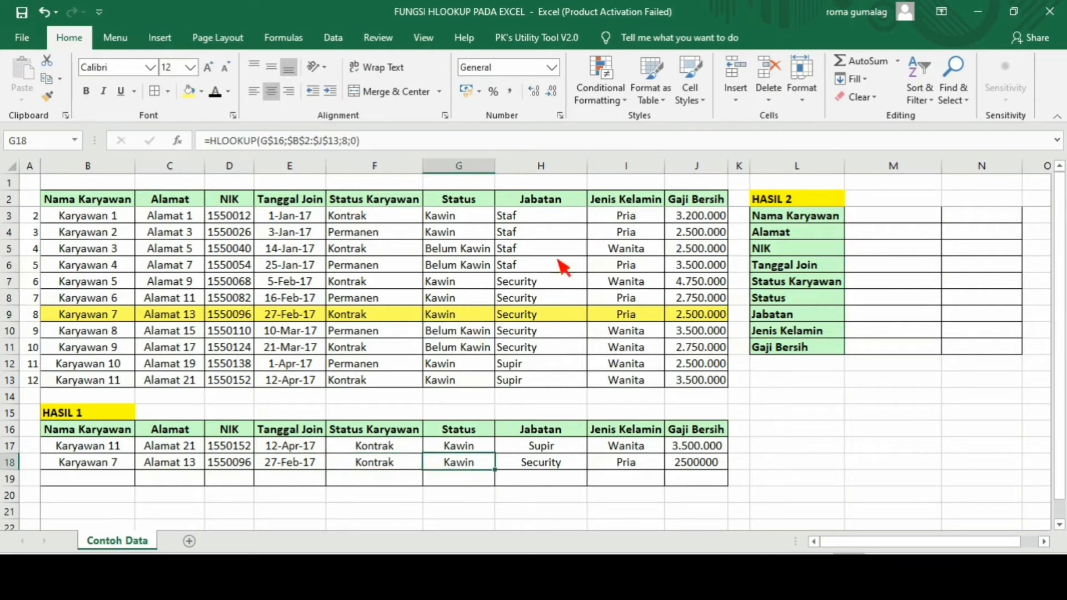
pyautogui.click(540, 317)
pyautogui.click(551, 464)
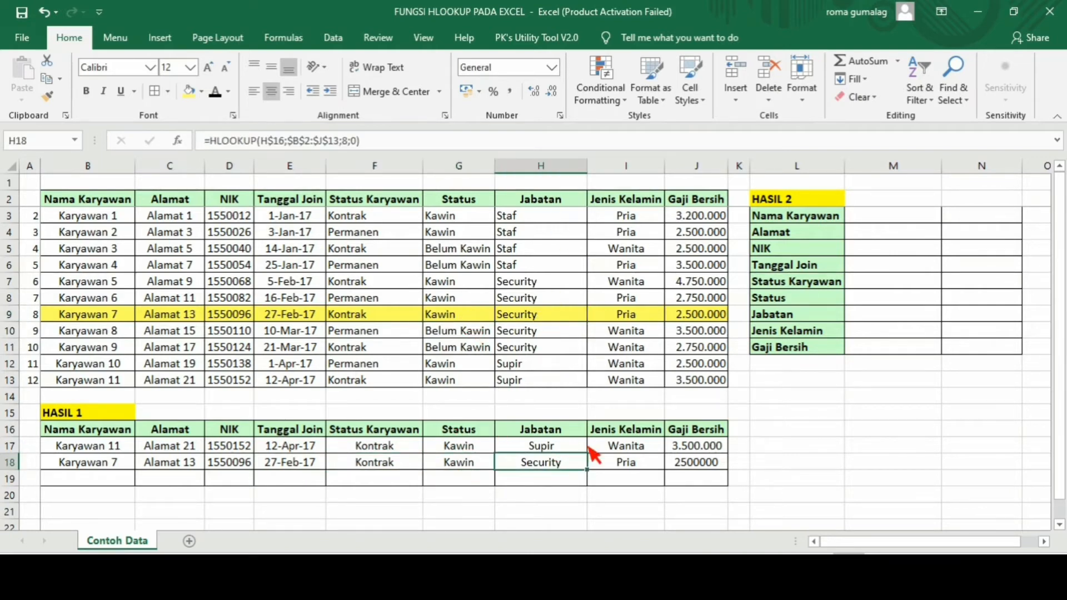
pyautogui.click(655, 203)
pyautogui.click(644, 316)
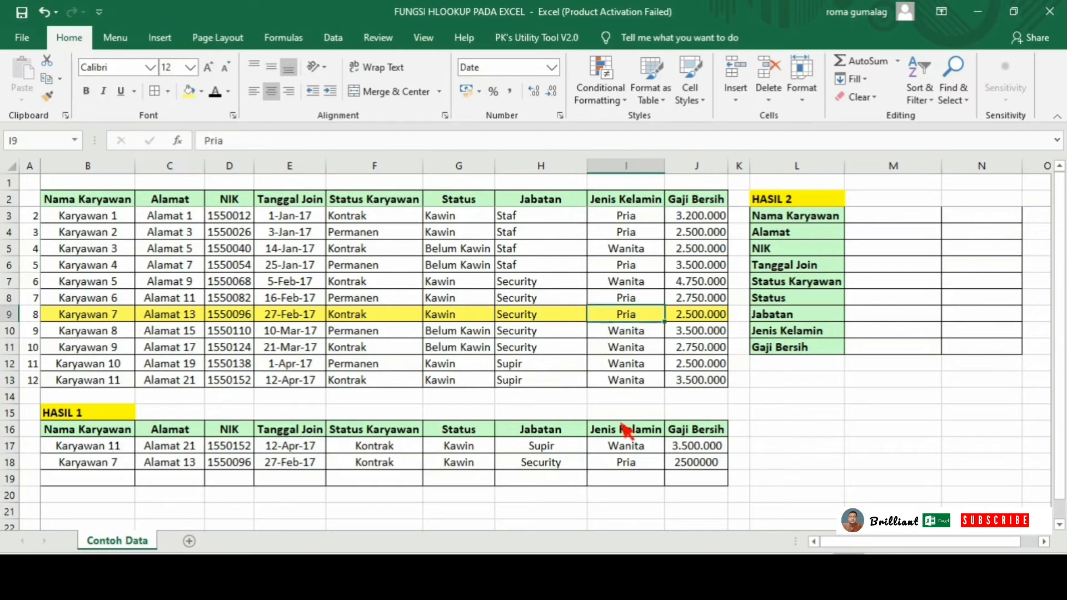
pyautogui.click(621, 467)
pyautogui.click(712, 202)
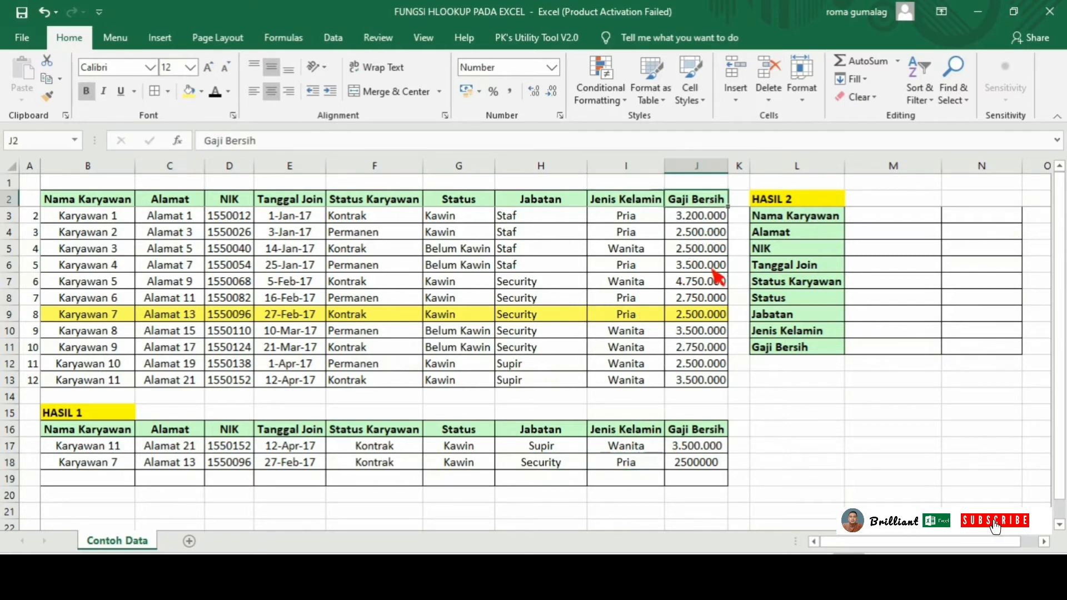
pyautogui.click(707, 316)
pyautogui.click(704, 466)
pyautogui.click(770, 465)
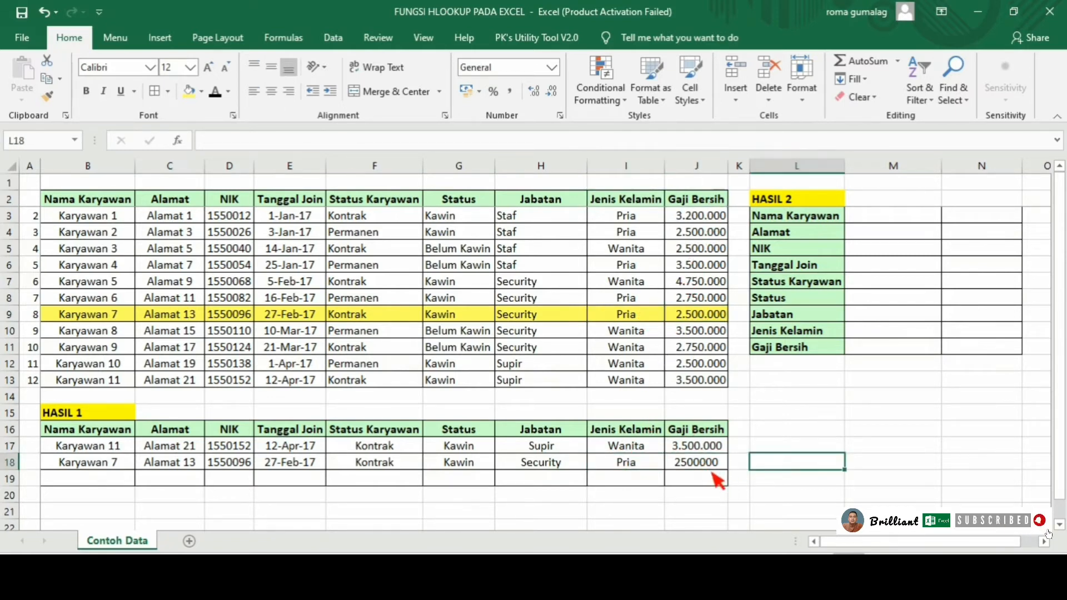
# Format the Gaji Bersih value in J18 with thousands separators and no decimals.
pyautogui.click(711, 467)
pyautogui.click(511, 91)
pyautogui.click(804, 350)
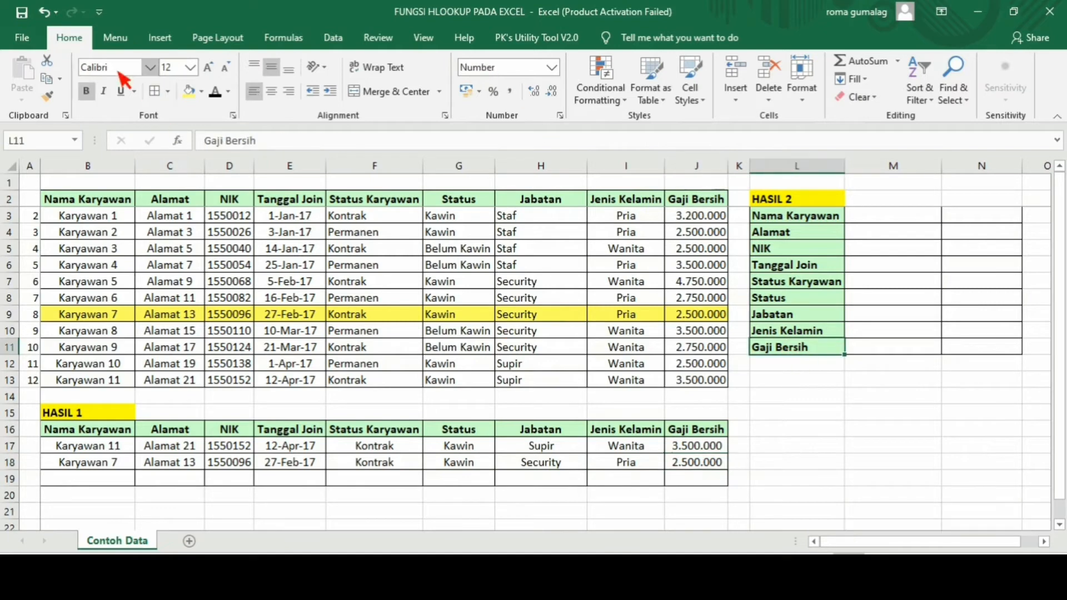
pyautogui.click(818, 414)
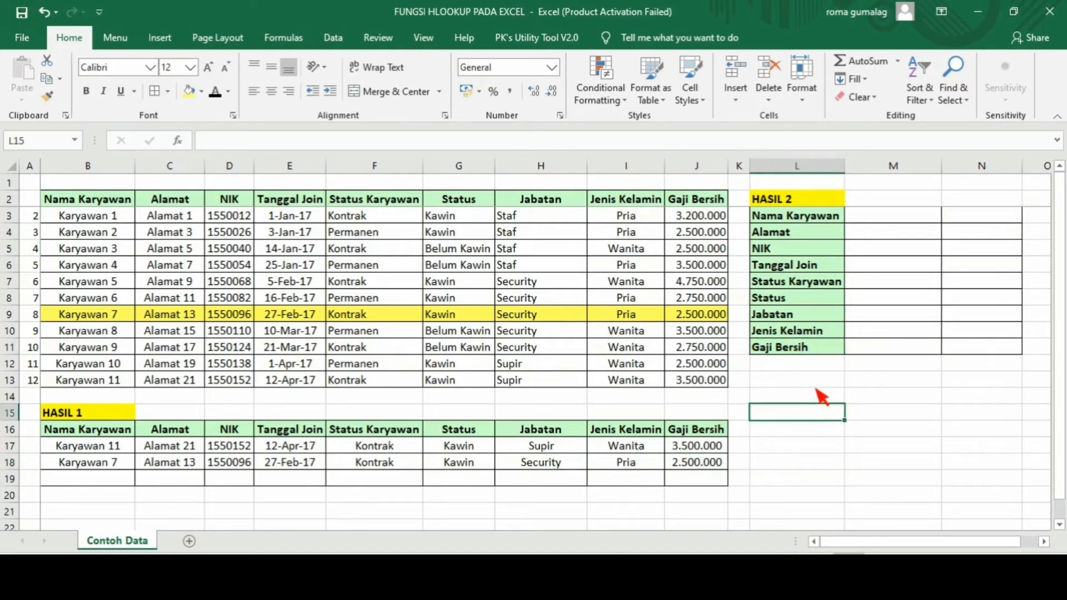
# Compare the horizontal HASIL 1 headers in B16:J16 with the vertical HASIL 2 labels in L3:L11.
pyautogui.click(897, 225)
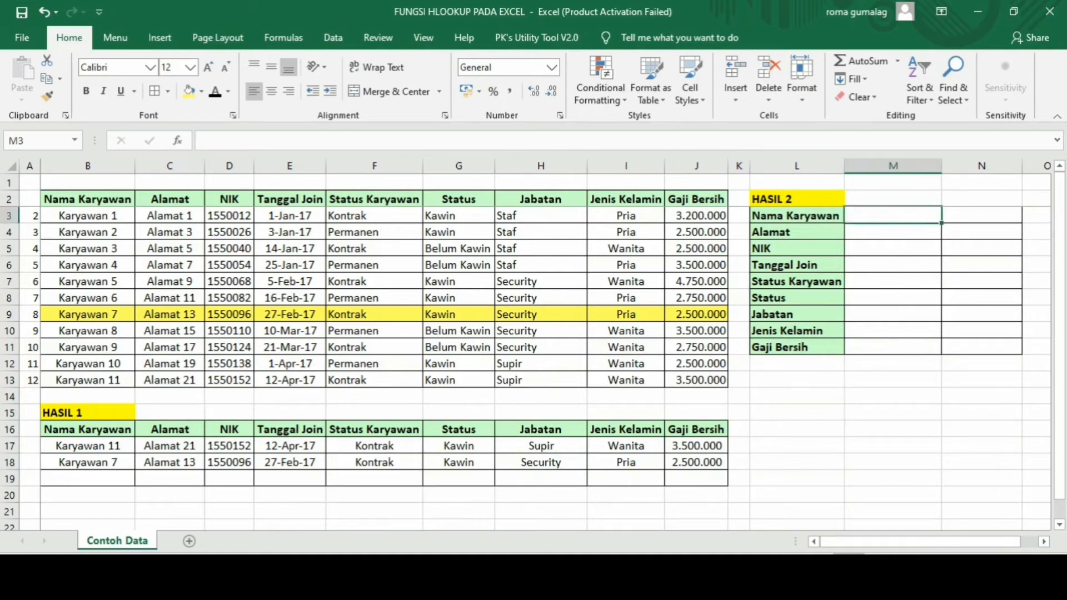
pyautogui.press('Left')
pyautogui.press('Left')
pyautogui.press('Right')
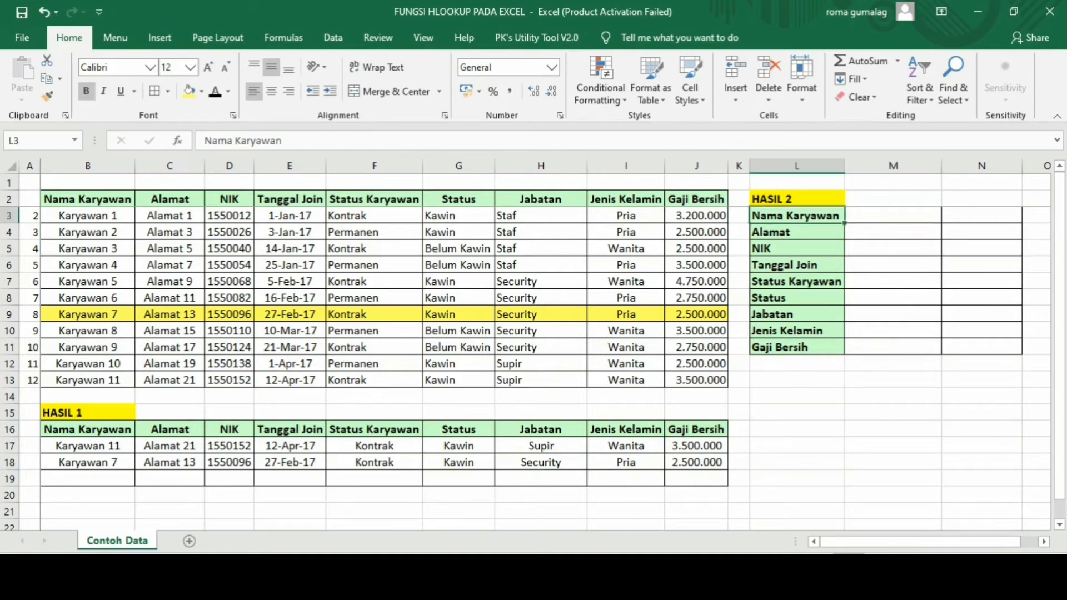
pyautogui.click(98, 425)
pyautogui.doubleClick(101, 429)
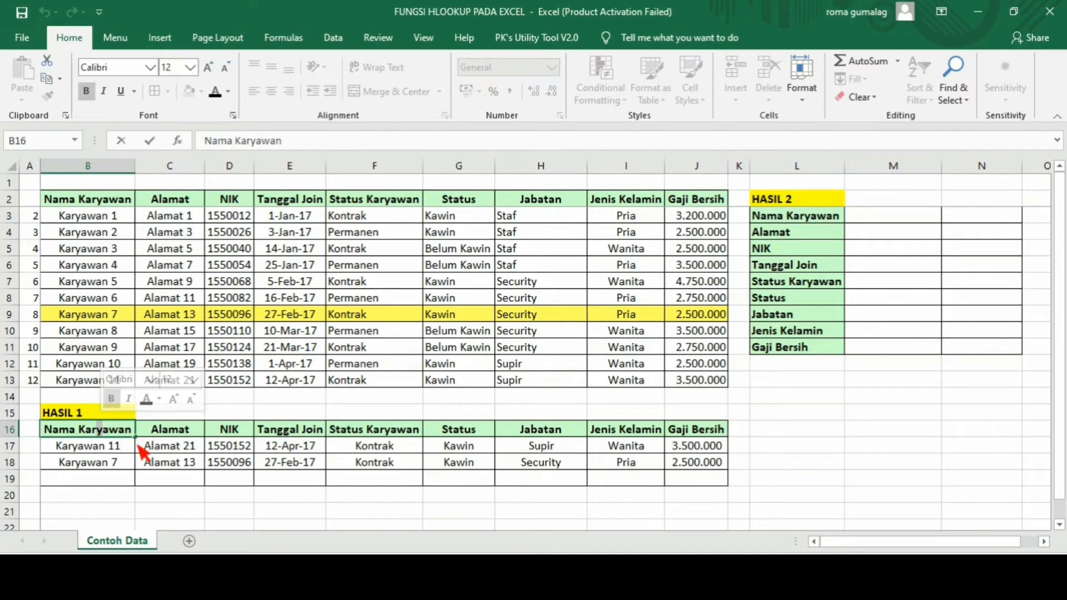
pyautogui.press('Escape')
pyautogui.moveTo(114, 434); pyautogui.dragTo(717, 439)
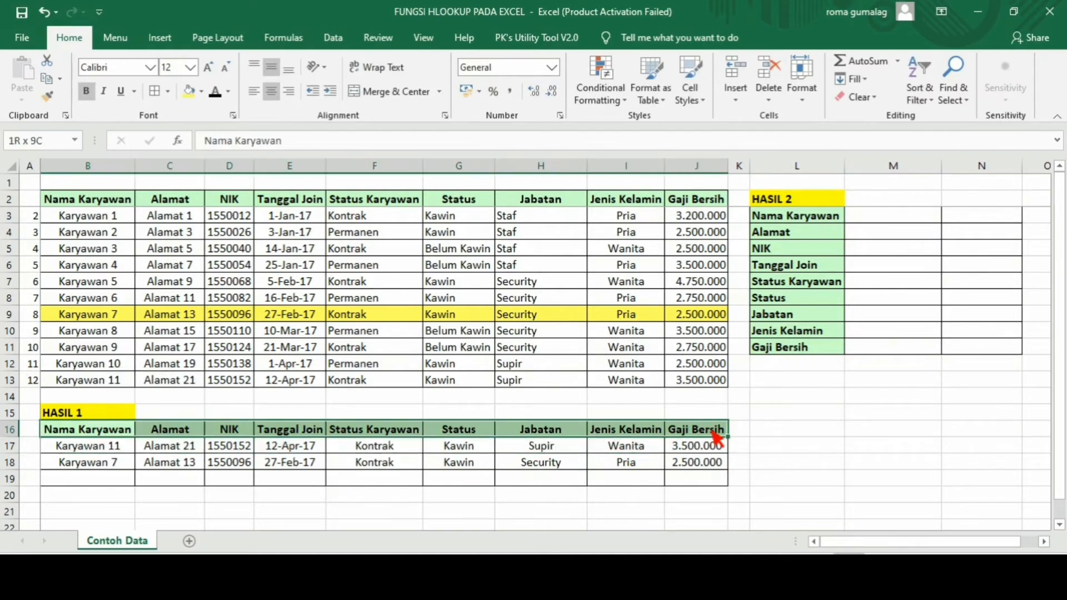
pyautogui.click(809, 411)
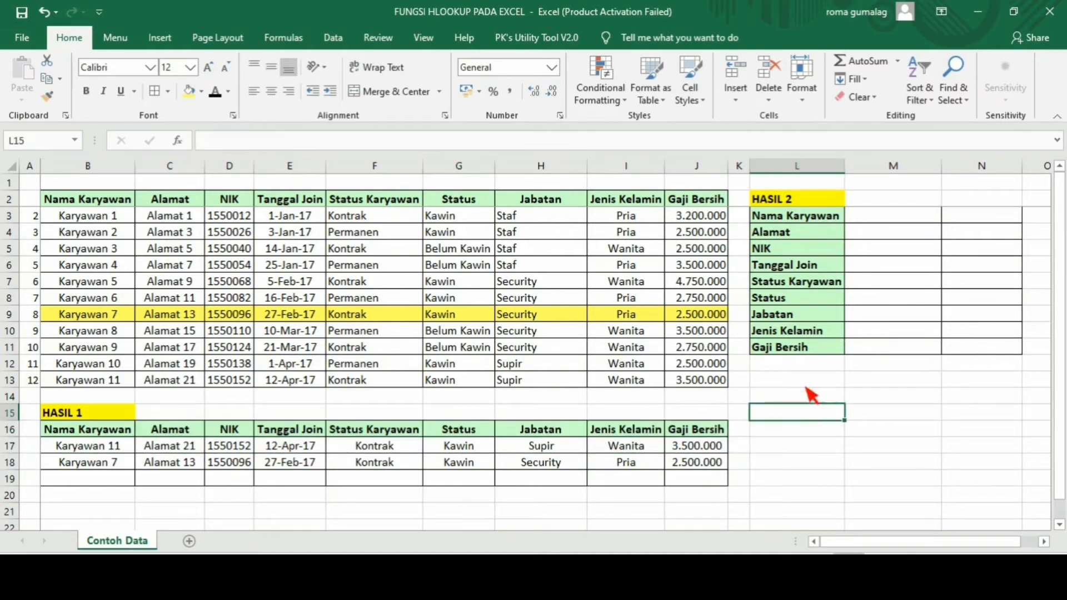
pyautogui.moveTo(820, 221); pyautogui.dragTo(822, 357)
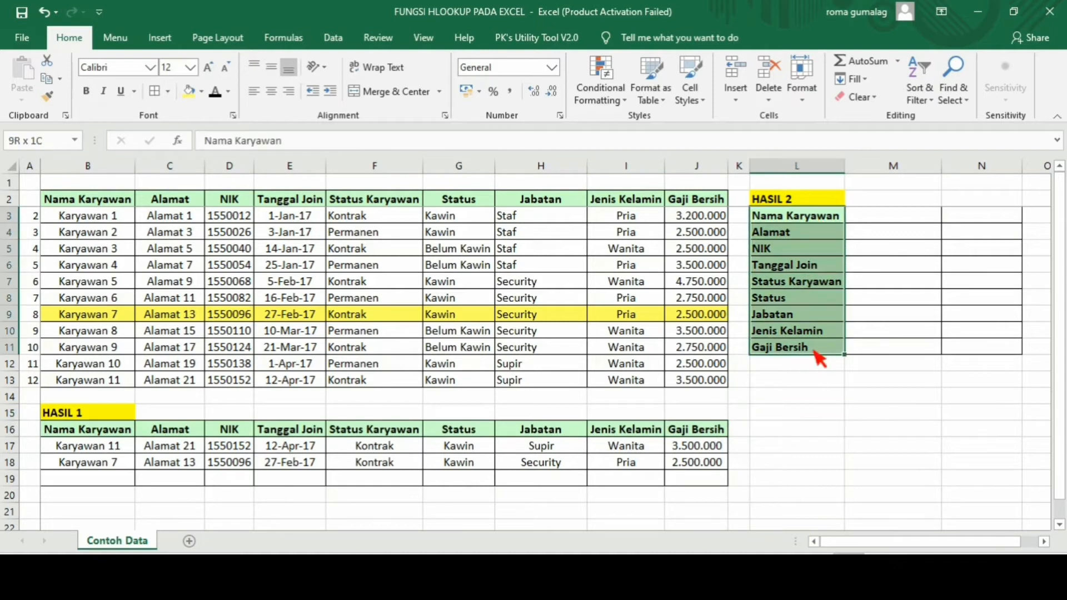
pyautogui.moveTo(127, 436); pyautogui.dragTo(717, 439)
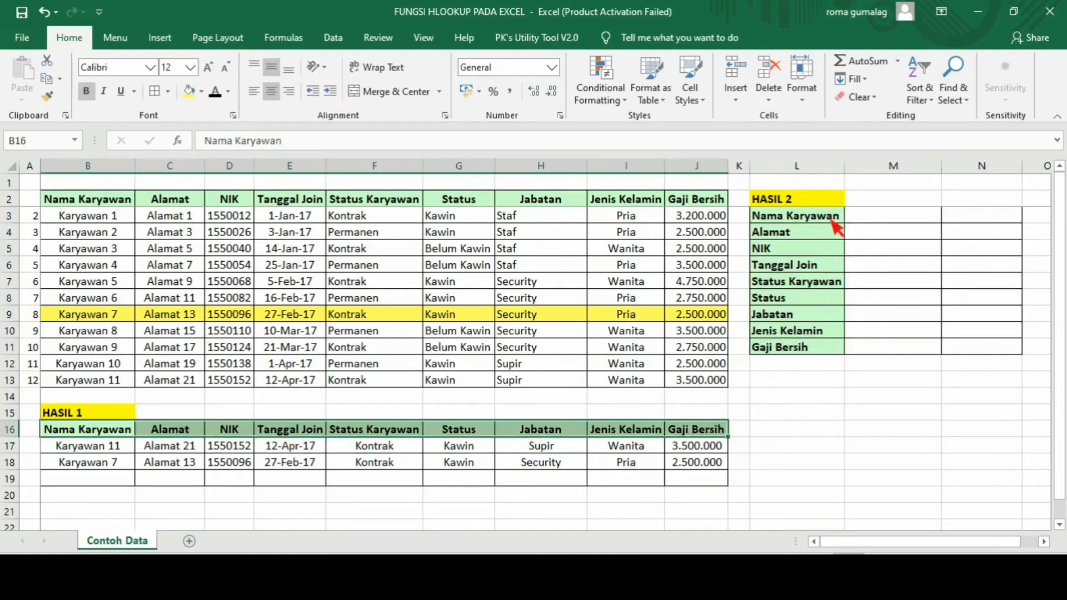
pyautogui.moveTo(814, 225); pyautogui.dragTo(816, 344)
pyautogui.click(841, 382)
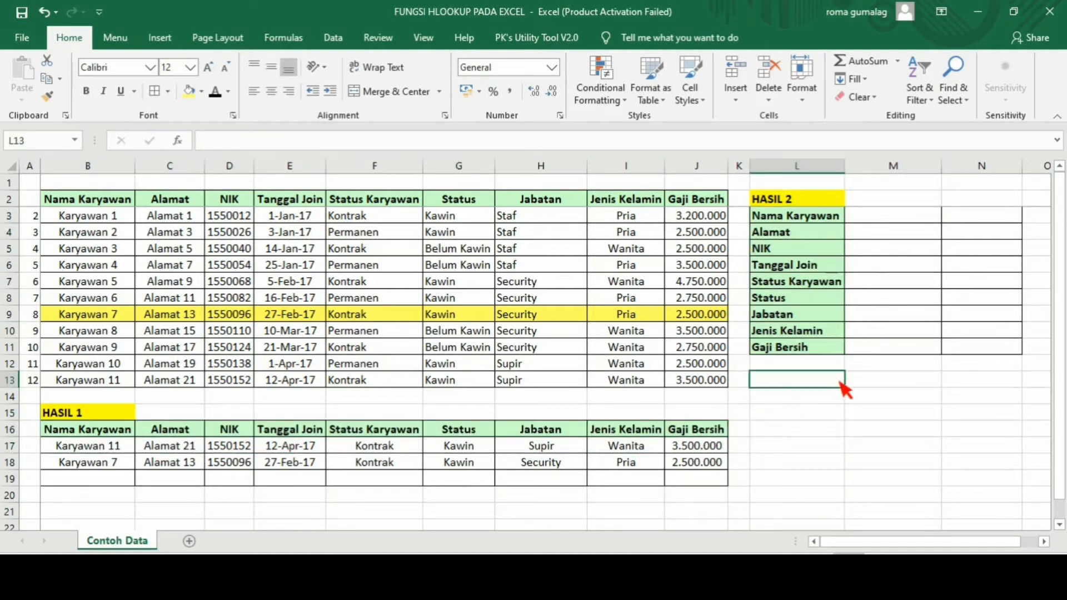
pyautogui.click(831, 429)
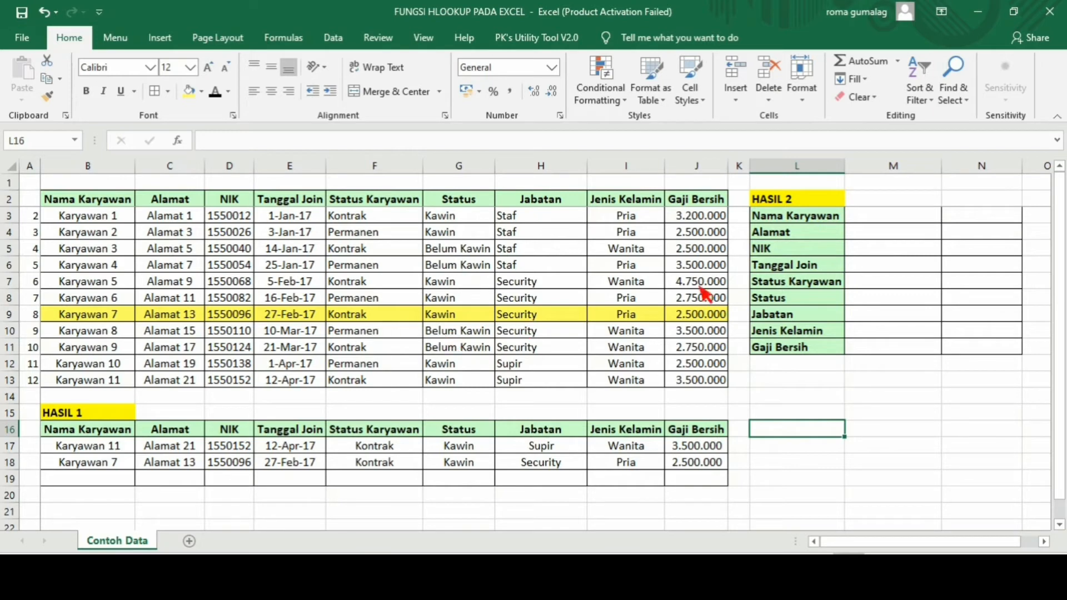
# Start an HLOOKUP formula in M3 with L3 as lookup value and B2:J13 as table array.
pyautogui.click(878, 220)
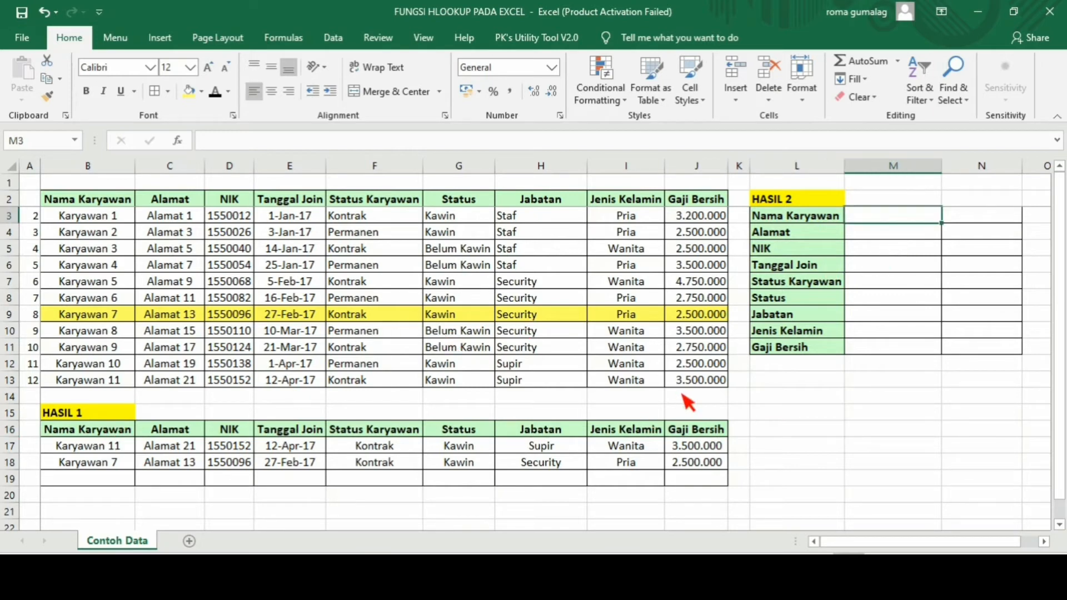
pyautogui.write('=')
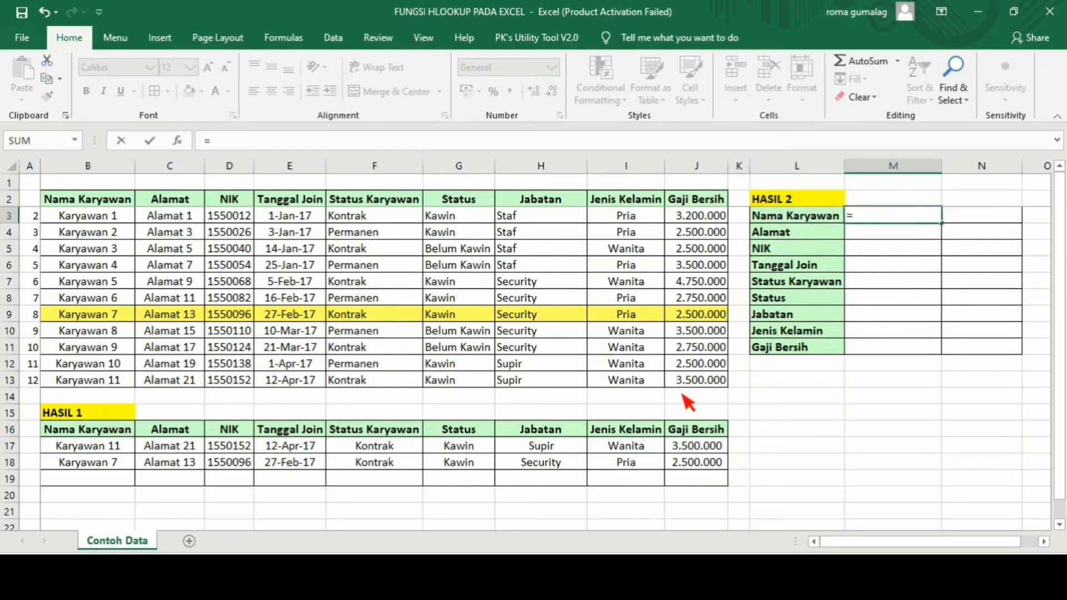
pyautogui.write('HLOOKUP(')
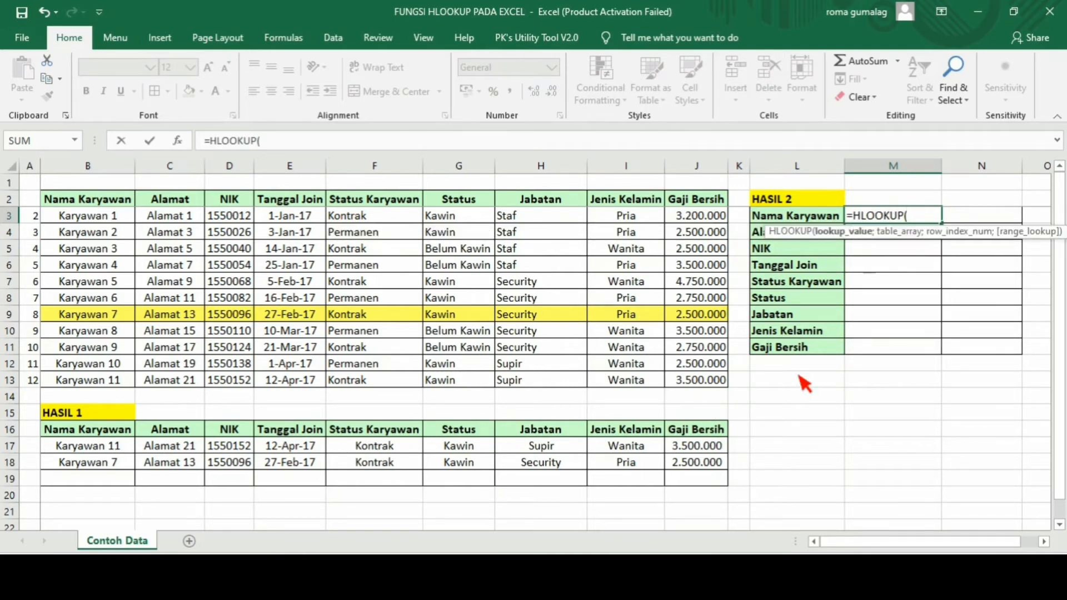
pyautogui.click(821, 221)
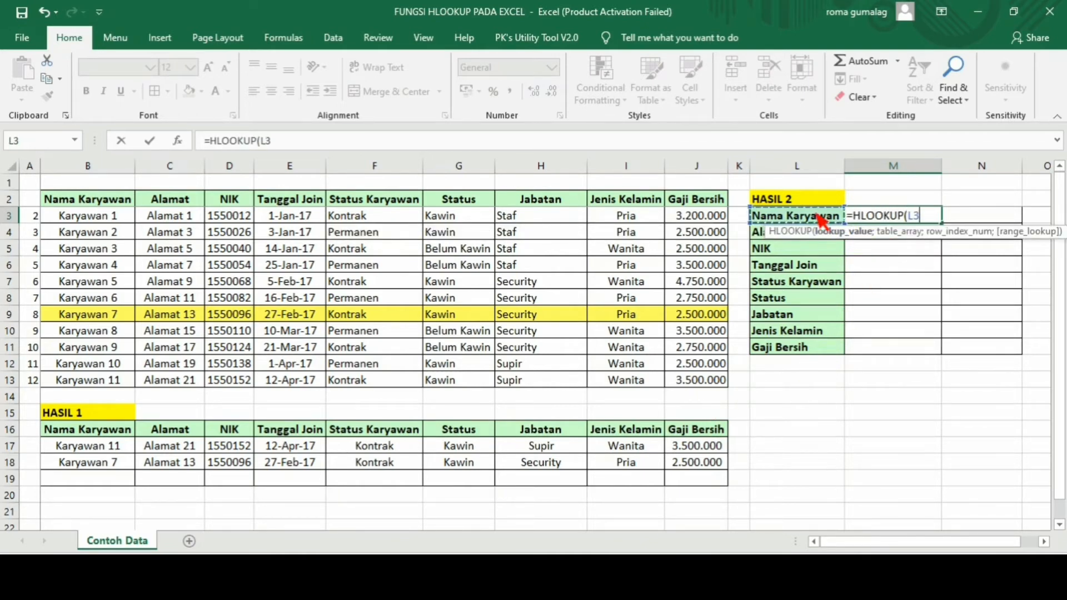
pyautogui.write(';')
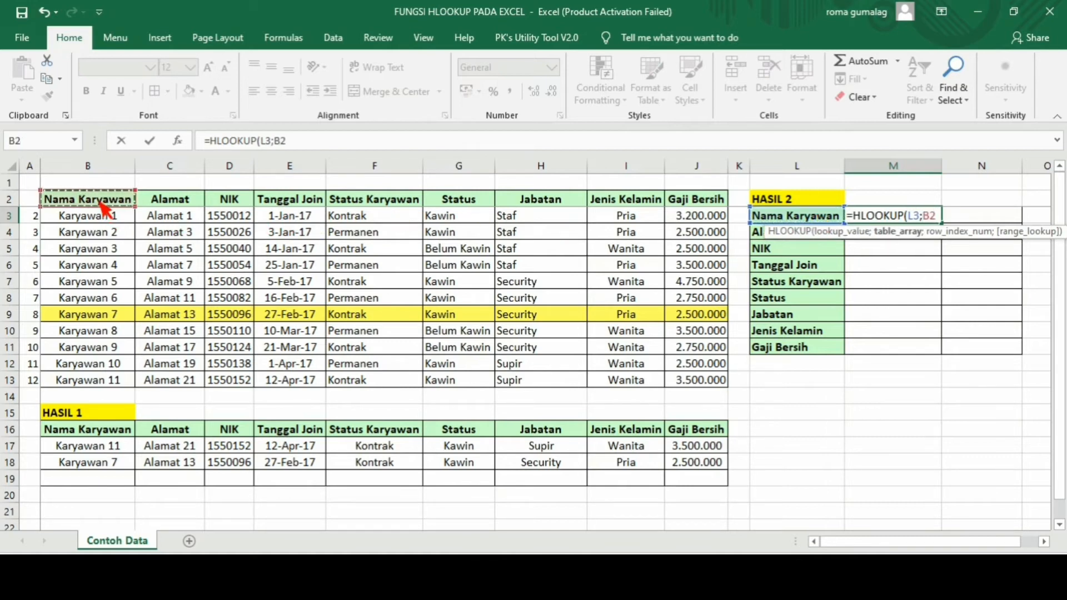
pyautogui.moveTo(695, 200); pyautogui.dragTo(725, 386)
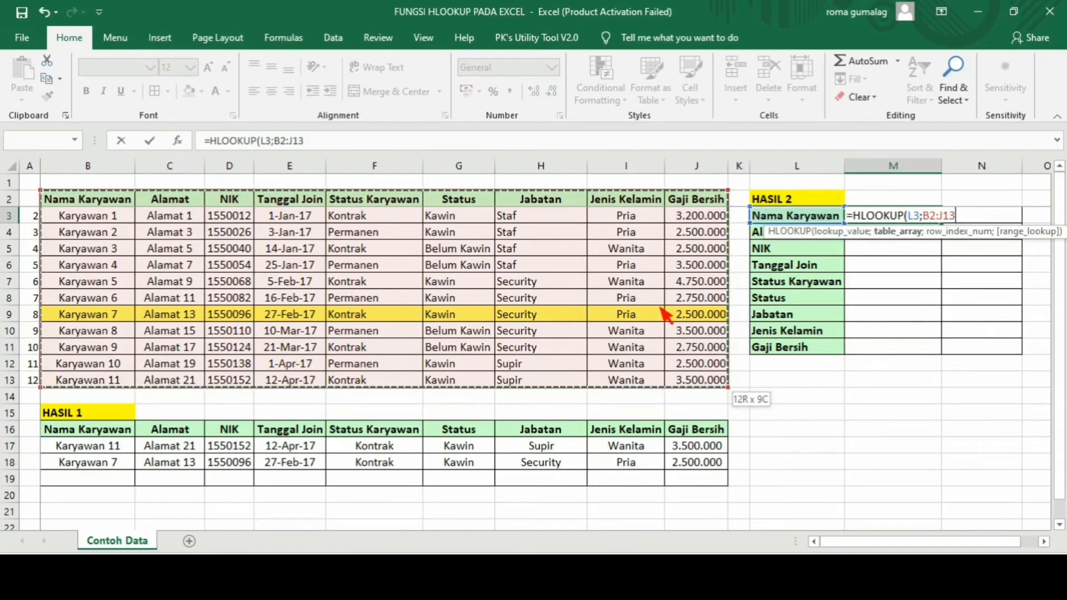
pyautogui.hotkey('shift', 'Up')
pyautogui.hotkey('shift', 'Up')
pyautogui.hotkey('shift', 'Up')
pyautogui.hotkey('shift', 'Up')
pyautogui.hotkey('shift', 'Up')
pyautogui.hotkey('shift', 'Up')
pyautogui.hotkey('shift', 'Up')
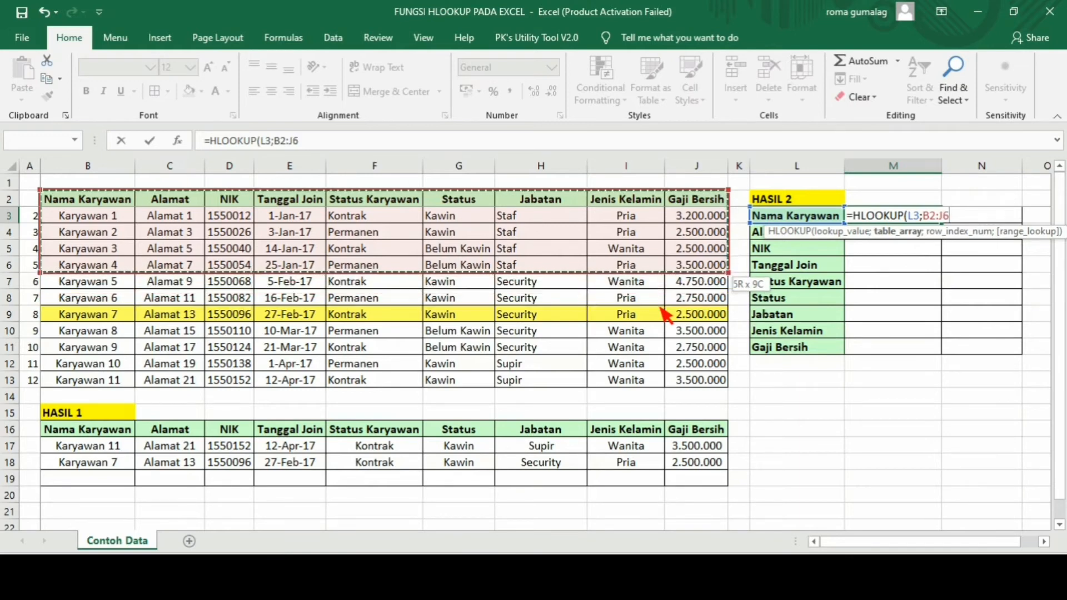
pyautogui.hotkey('shift', 'Down')
pyautogui.hotkey('shift', 'Down')
pyautogui.hotkey('shift', 'Down')
pyautogui.hotkey('shift', 'Down')
pyautogui.hotkey('shift', 'Down')
pyautogui.hotkey('shift', 'Down')
pyautogui.hotkey('shift', 'Down')
pyautogui.hotkey('shift', 'Down')
pyautogui.hotkey('shift', 'Down')
pyautogui.hotkey('shift', 'Down')
pyautogui.hotkey('shift', 'Down')
pyautogui.hotkey('shift', 'Down')
pyautogui.hotkey('shift', 'Down')
pyautogui.hotkey('shift', 'Down')
pyautogui.hotkey('shift', 'Down')
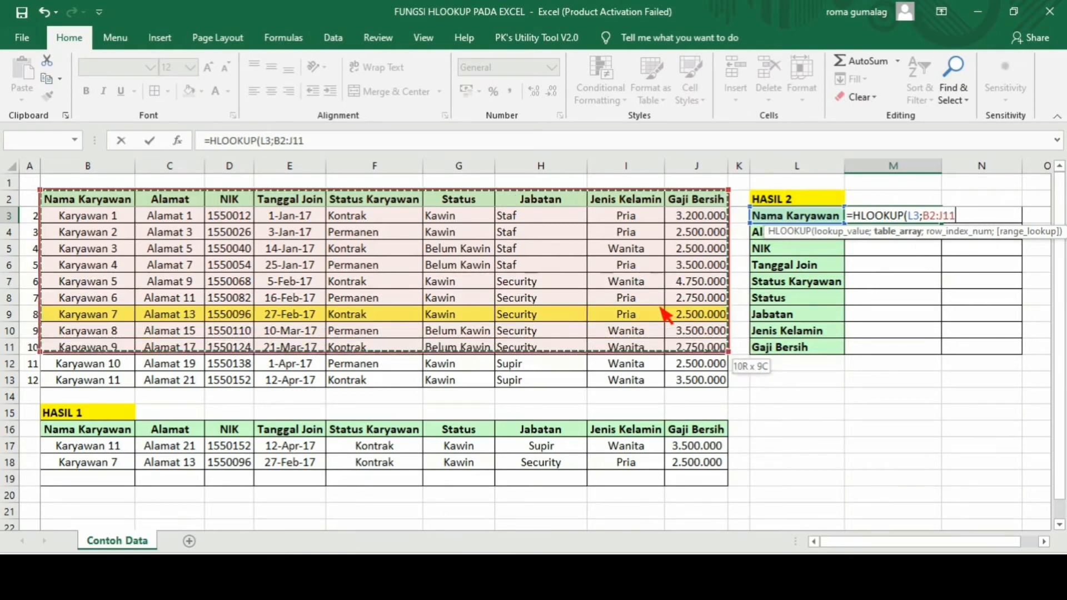
pyautogui.hotkey('shift', 'Down')
pyautogui.hotkey('shift', 'Down')
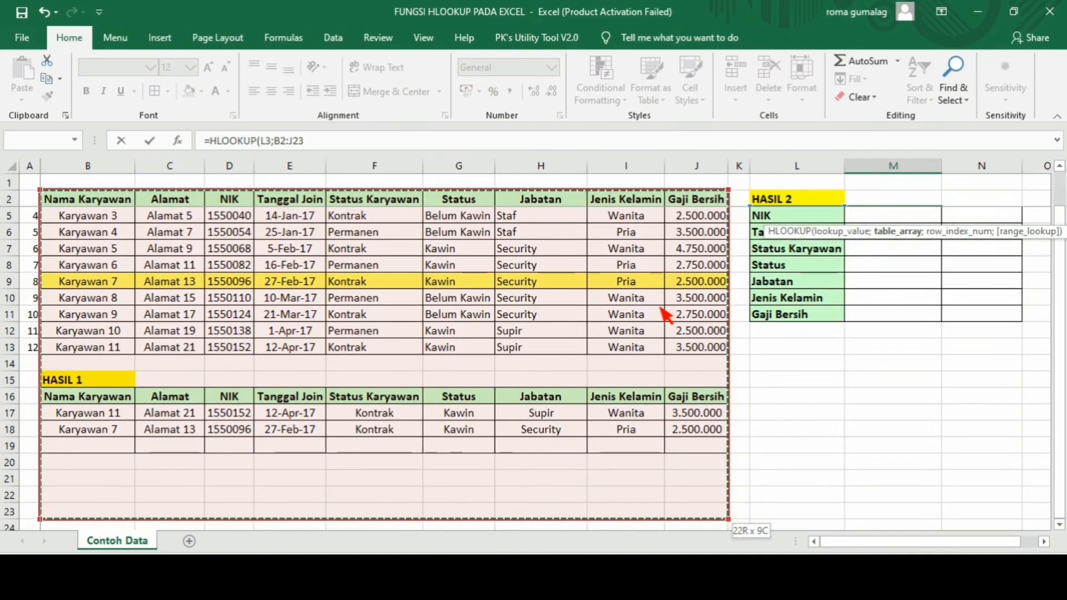
pyautogui.hotkey('shift', 'Up')
pyautogui.hotkey('shift', 'Up')
pyautogui.hotkey('shift', 'Up')
pyautogui.hotkey('shift', 'Up')
pyautogui.hotkey('shift', 'Up')
pyautogui.hotkey('shift', 'Up')
pyautogui.hotkey('shift', 'Up')
pyautogui.hotkey('shift', 'Up')
pyautogui.hotkey('shift', 'Up')
pyautogui.hotkey('shift', 'Up')
pyautogui.hotkey('shift', 'Up')
pyautogui.hotkey('shift', 'Up')
pyautogui.hotkey('shift', 'Up')
pyautogui.hotkey('shift', 'Up')
pyautogui.hotkey('shift', 'Up')
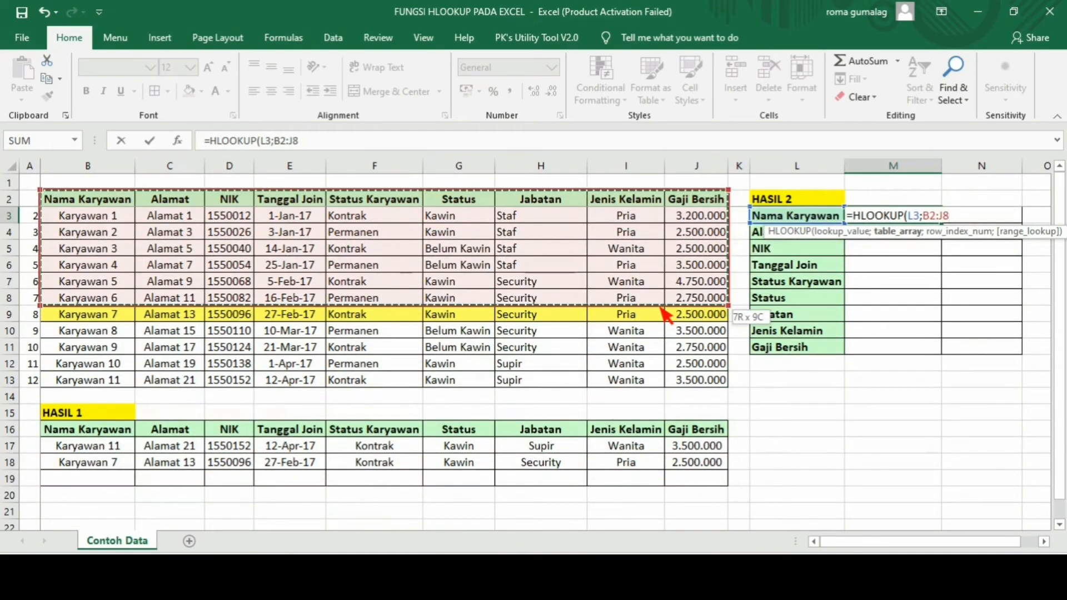
pyautogui.hotkey('shift', 'Down')
pyautogui.hotkey('shift', 'Up')
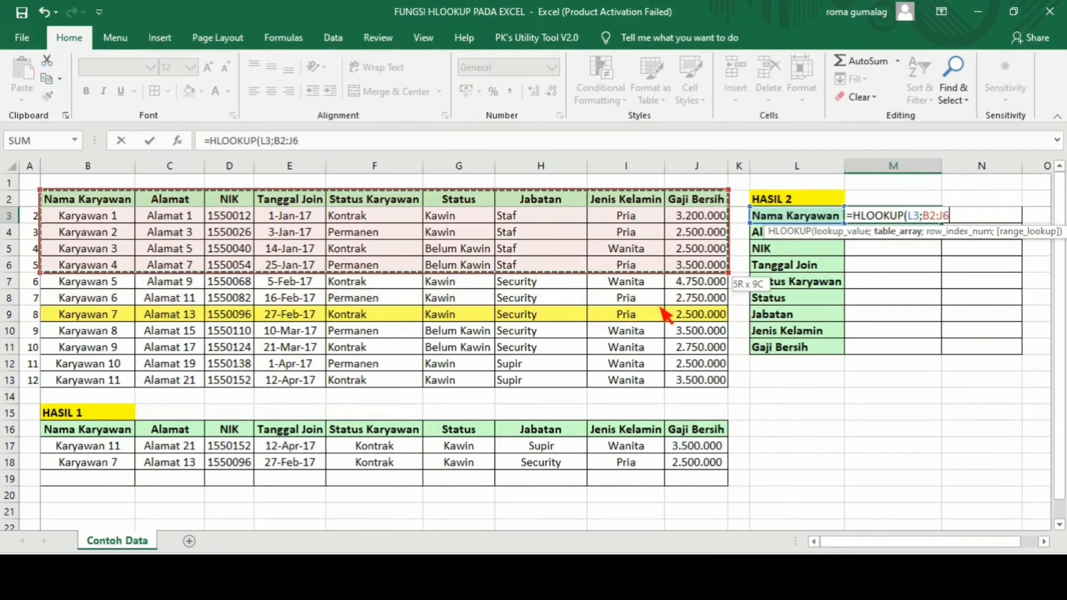
pyautogui.hotkey('shift', 'Down')
pyautogui.hotkey('shift', 'Down')
pyautogui.hotkey('shift', 'Down')
pyautogui.hotkey('shift', 'Down')
pyautogui.hotkey('shift', 'Down')
pyautogui.hotkey('shift', 'Down')
pyautogui.hotkey('shift', 'Up')
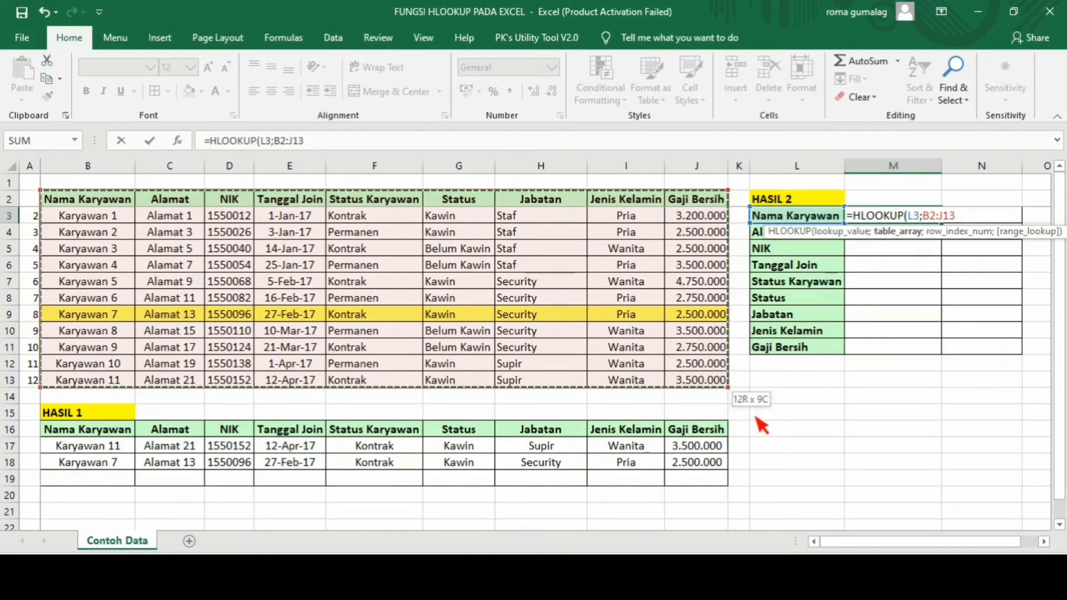
# Complete the HLOOKUP arguments in M3 with row index number 5 and range lookup 0 for an exact match.
pyautogui.write(';')
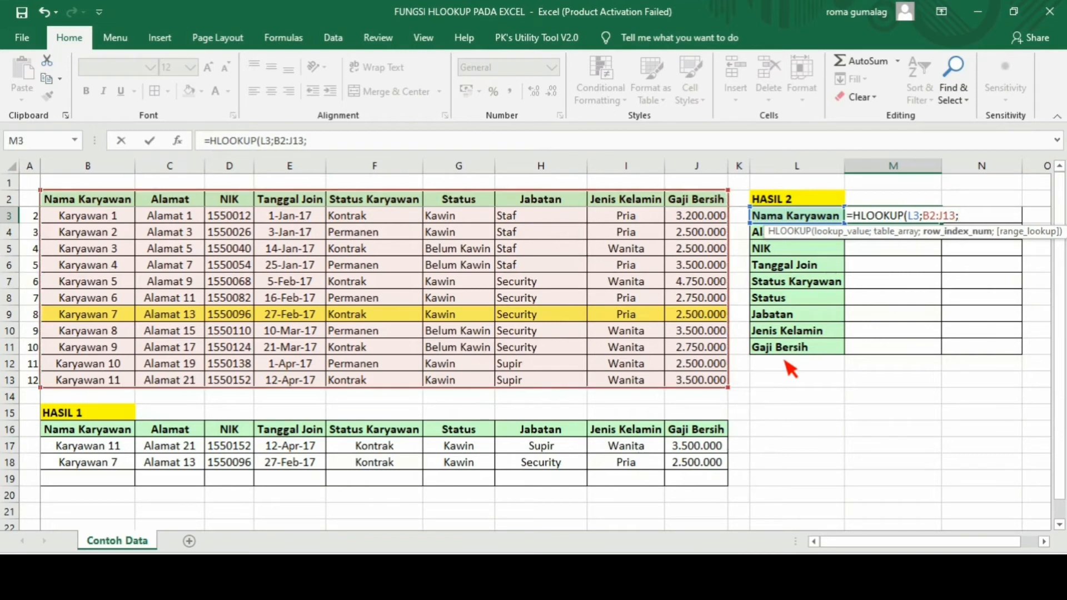
pyautogui.write('5;')
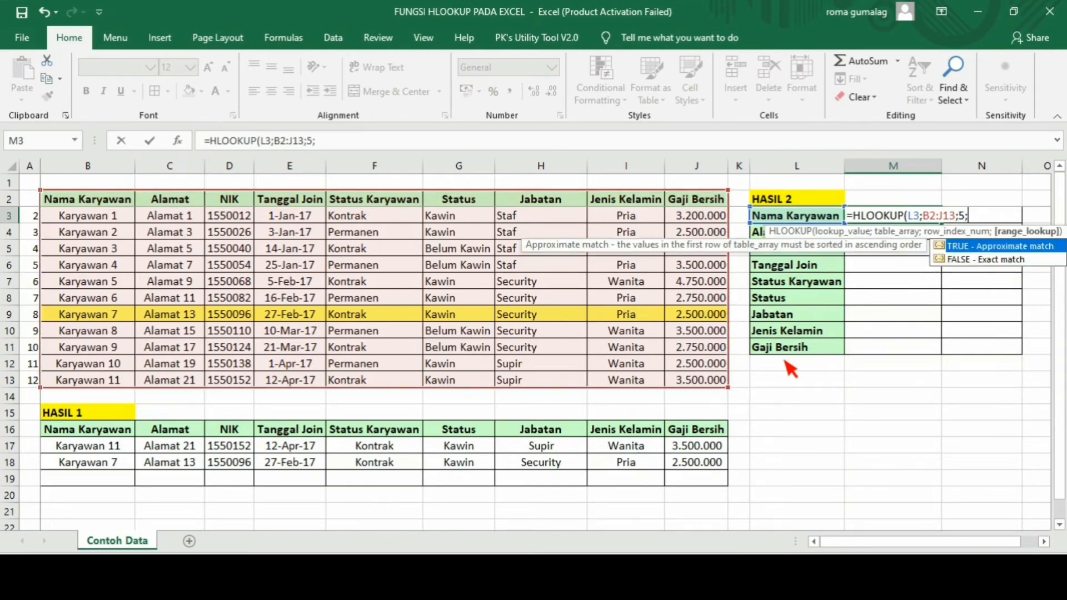
pyautogui.write('0)')
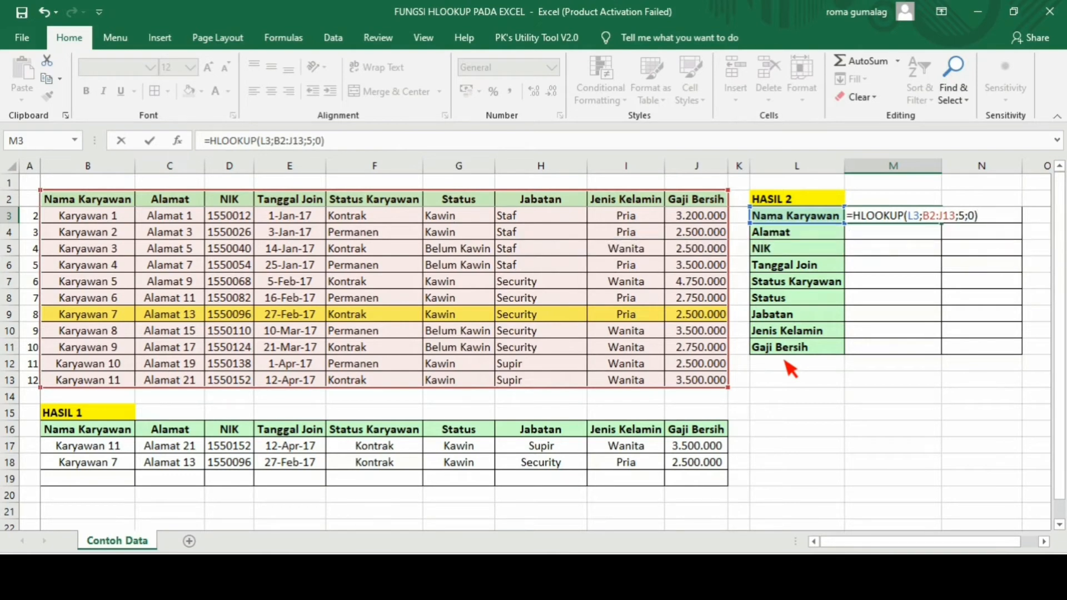
# Enter the HLOOKUP formula in M3 and make its table array absolute as $B$2:$J$13.
pyautogui.hotkey('ctrl', 'Return')
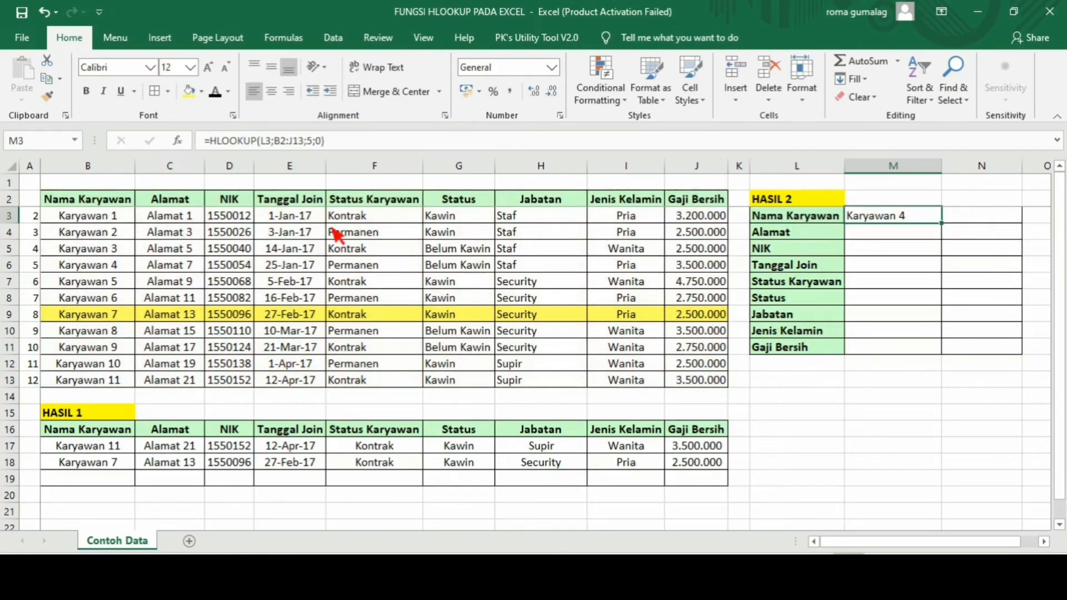
pyautogui.click(342, 144)
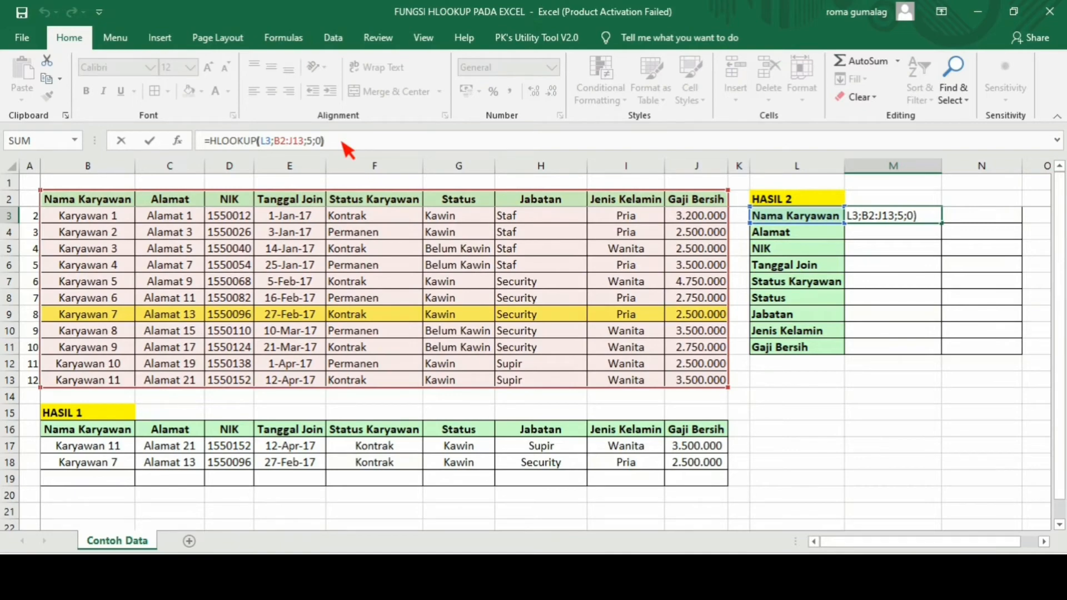
pyautogui.press('Left')
pyautogui.press('Left')
pyautogui.press('Left')
pyautogui.press('Left')
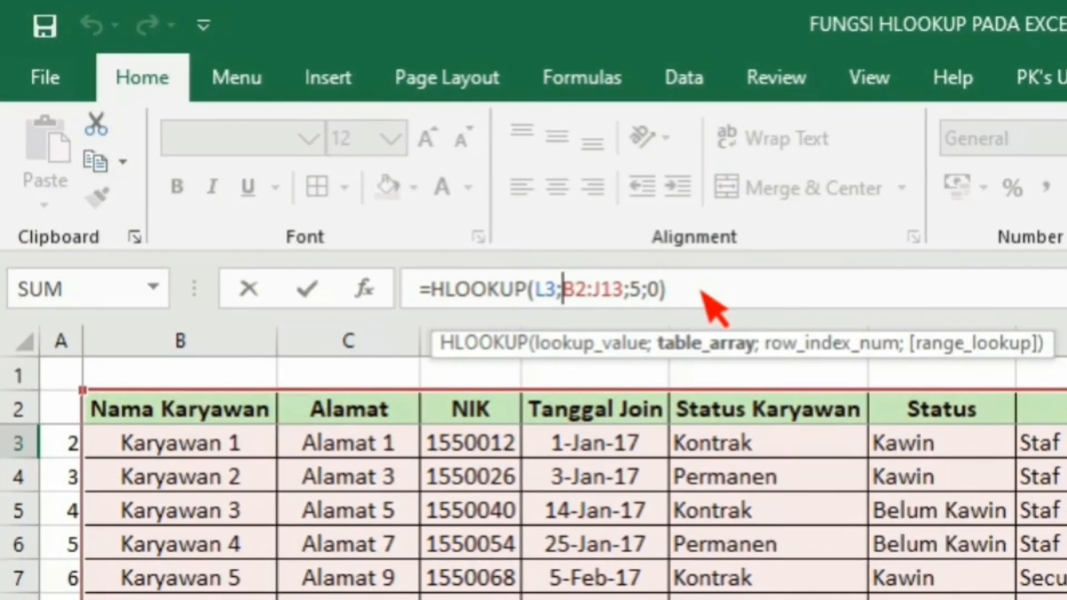
pyautogui.hotkey('shift', 'Right')
pyautogui.hotkey('shift', 'Right')
pyautogui.hotkey('shift', 'Right')
pyautogui.hotkey('shift', 'Right')
pyautogui.hotkey('shift', 'Right')
pyautogui.hotkey('shift', 'Right')
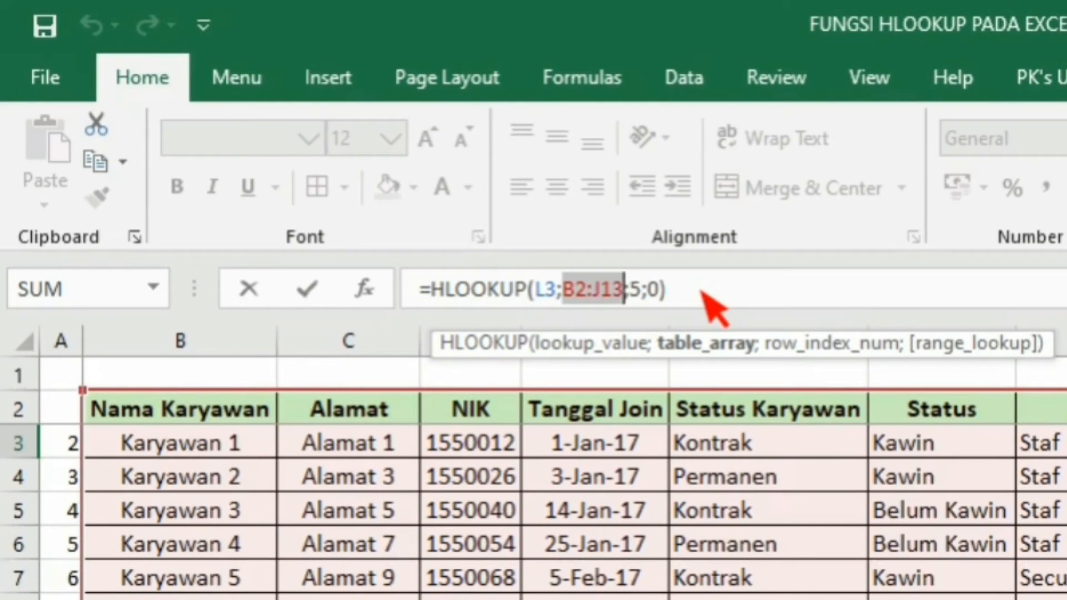
pyautogui.press('F4')
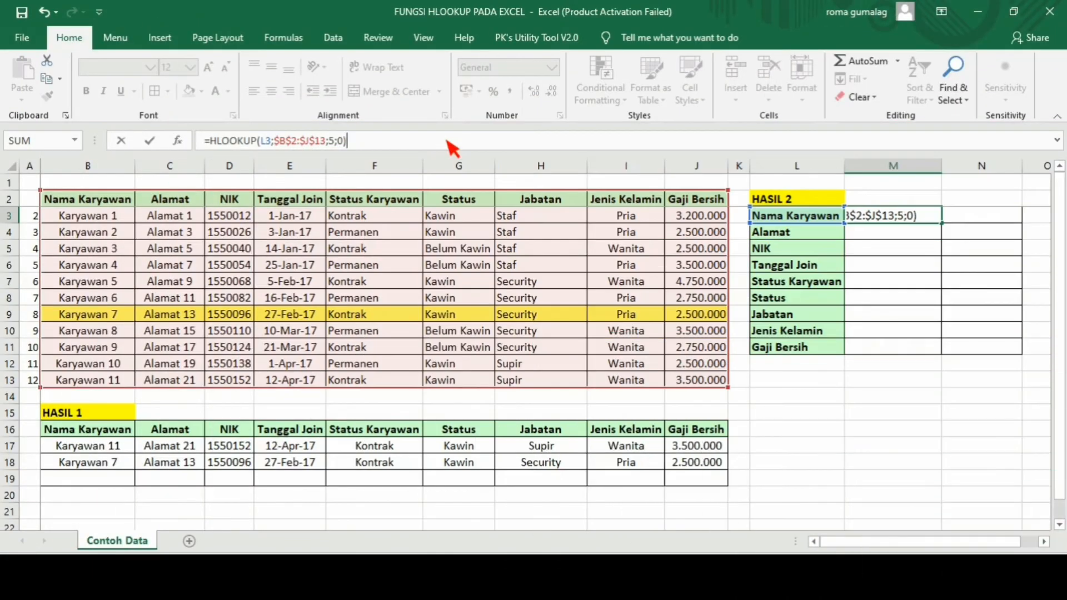
pyautogui.press('Return')
pyautogui.press('Up')
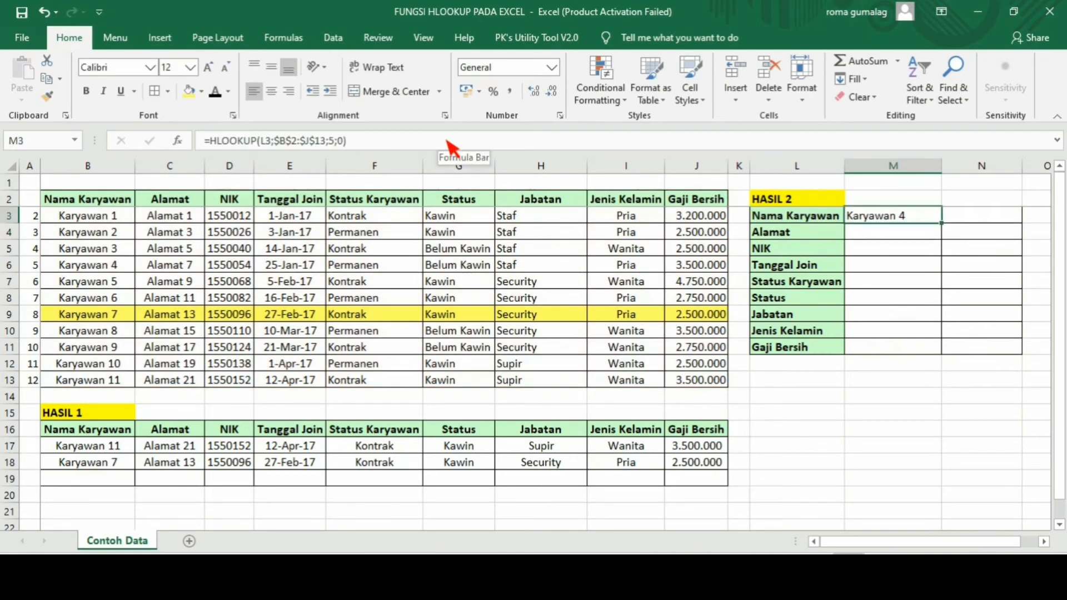
# Copy the HLOOKUP formula from M3 down through M4:M11 in the HASIL 2 table.
pyautogui.hotkey('ctrl', 'c')
pyautogui.press('Down')
pyautogui.hotkey('shift', 'Down')
pyautogui.hotkey('shift', 'Down')
pyautogui.hotkey('shift', 'Down')
pyautogui.hotkey('shift', 'Down')
pyautogui.hotkey('shift', 'Down')
pyautogui.hotkey('shift', 'Down')
pyautogui.hotkey('shift', 'Down')
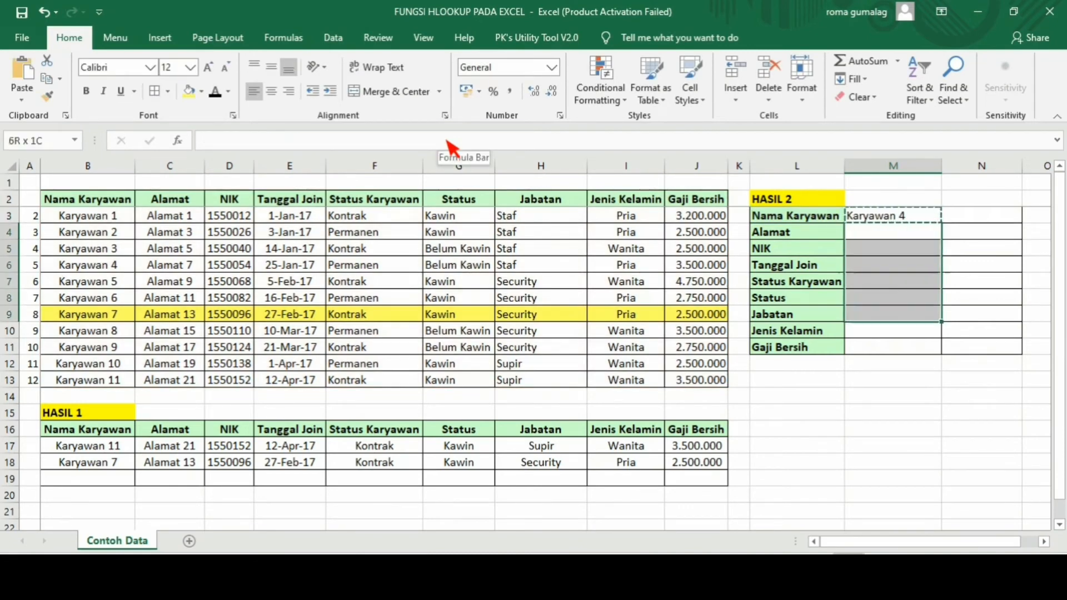
pyautogui.hotkey('ctrl', 'v')
pyautogui.click(906, 281)
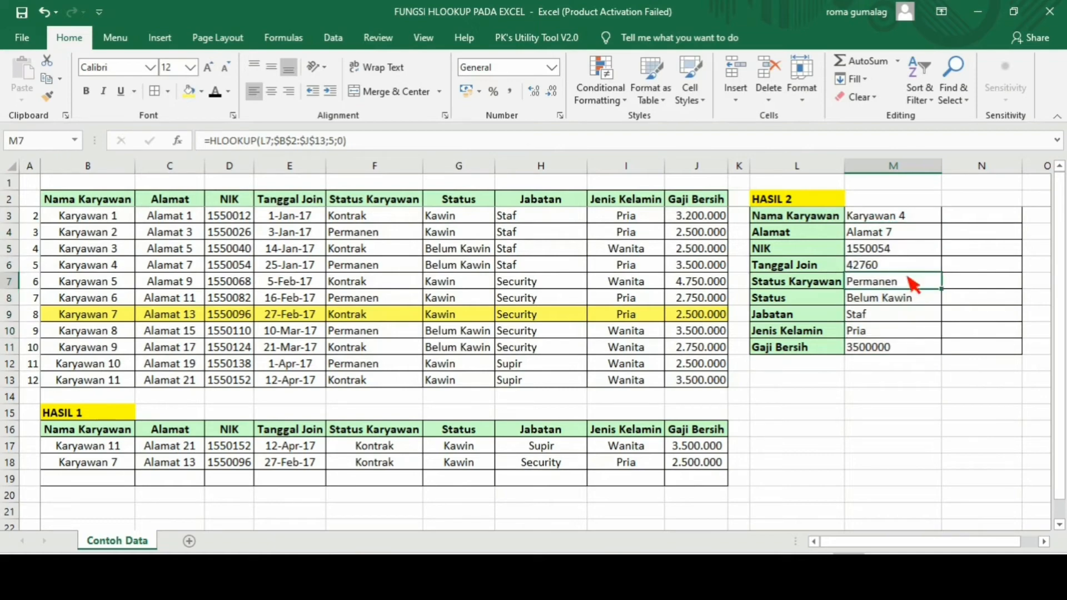
# Format the Tanggal Join result in M6 as a date of the 14-Mar-12 type.
pyautogui.click(904, 266)
pyautogui.hotkey('ctrl', '1')
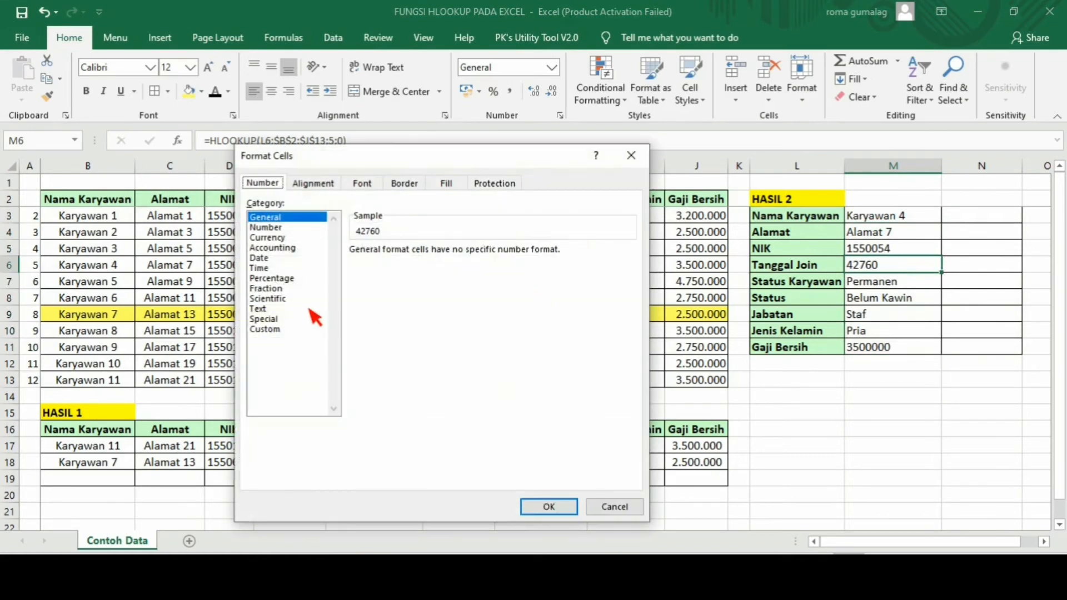
pyautogui.click(280, 258)
pyautogui.click(408, 323)
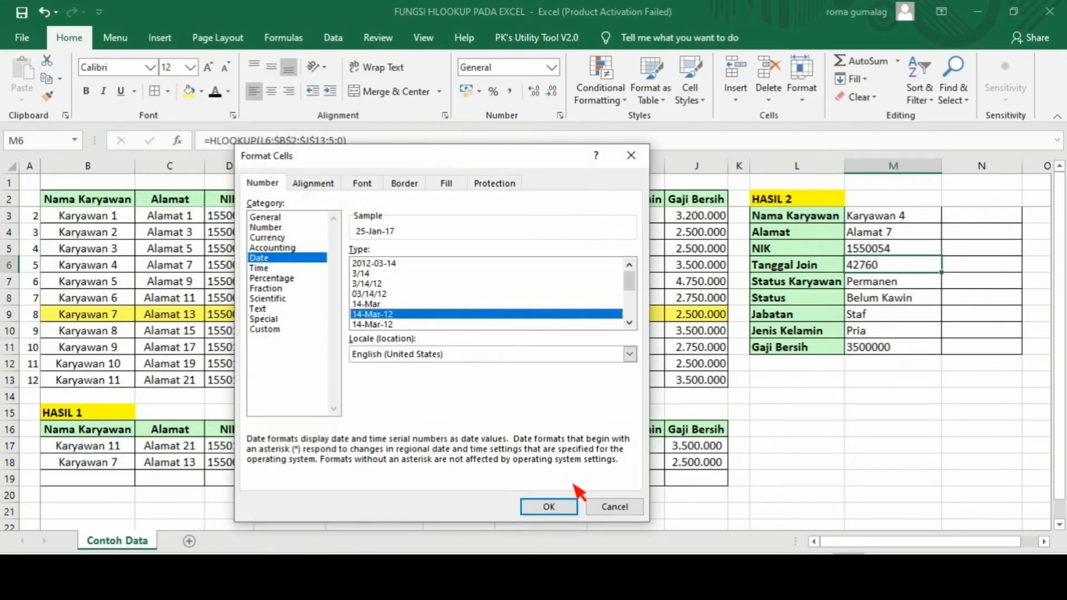
pyautogui.click(549, 506)
pyautogui.click(795, 445)
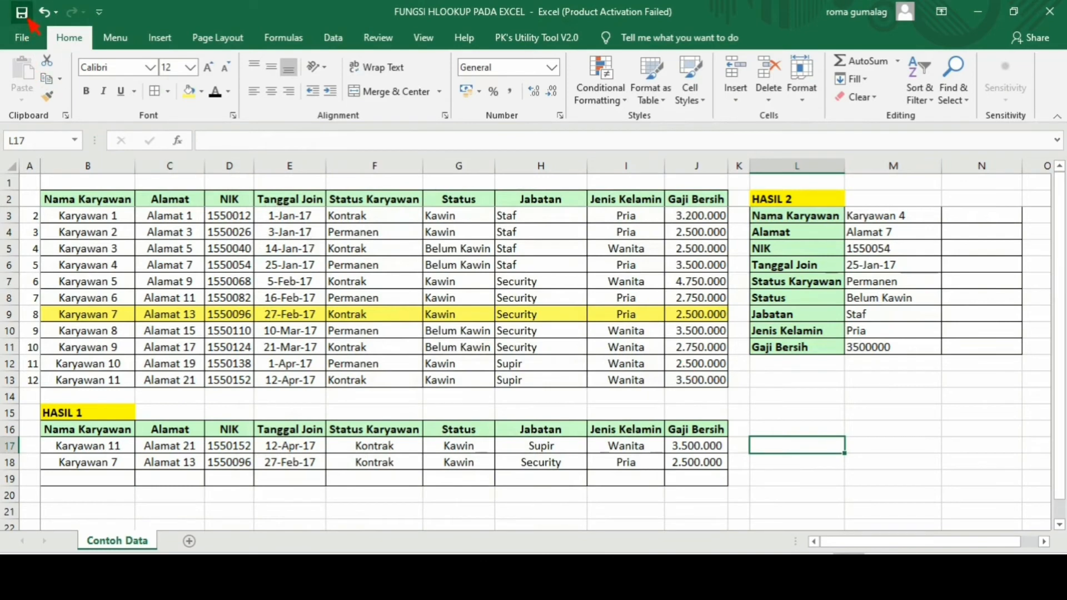
# Inspect the references used by the HLOOKUP formula in M6.
pyautogui.click(889, 268)
pyautogui.doubleClick(889, 268)
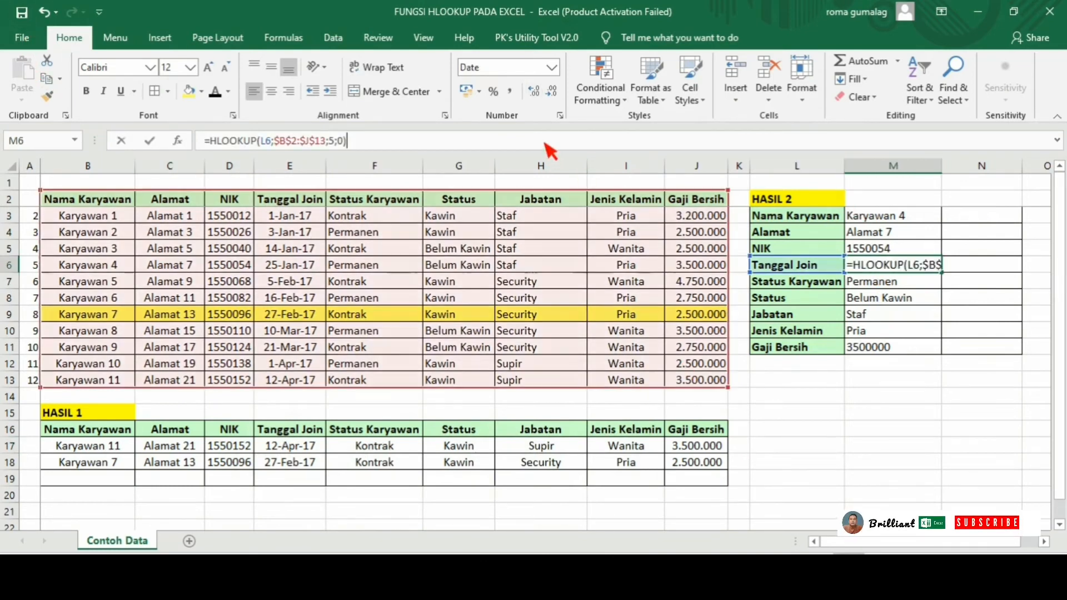
pyautogui.press('Escape')
# Highlight the Karyawan 4 source row, B6:J6, with a bright green fill.
pyautogui.moveTo(119, 270); pyautogui.dragTo(689, 277)
pyautogui.click(201, 91)
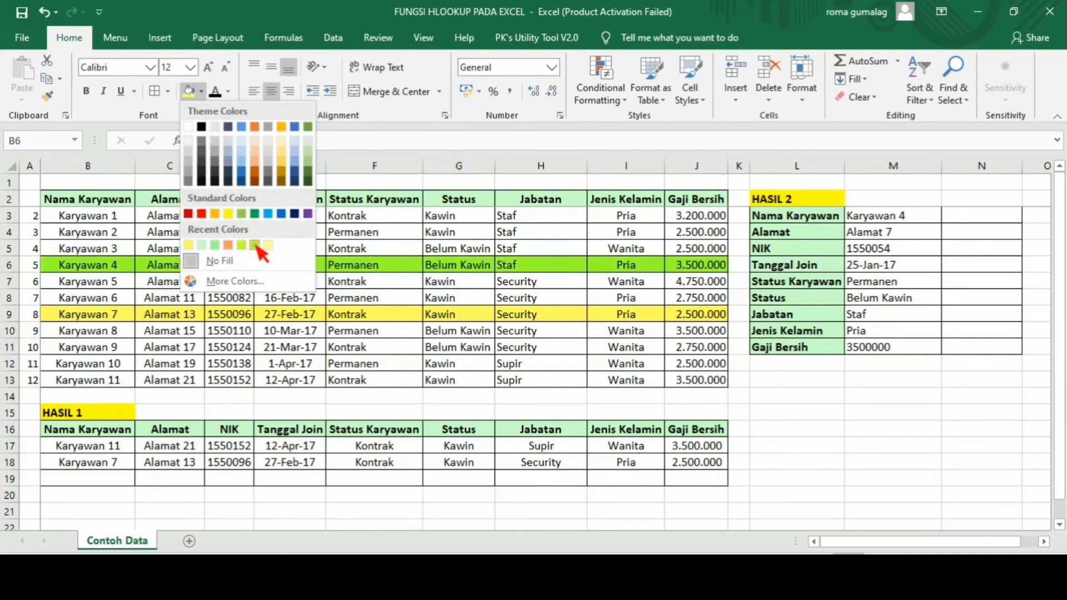
pyautogui.click(254, 245)
pyautogui.click(797, 429)
# Check the HASIL 2 results from M3 down to M10 against the highlighted Karyawan 4 row in the source table.
pyautogui.click(895, 222)
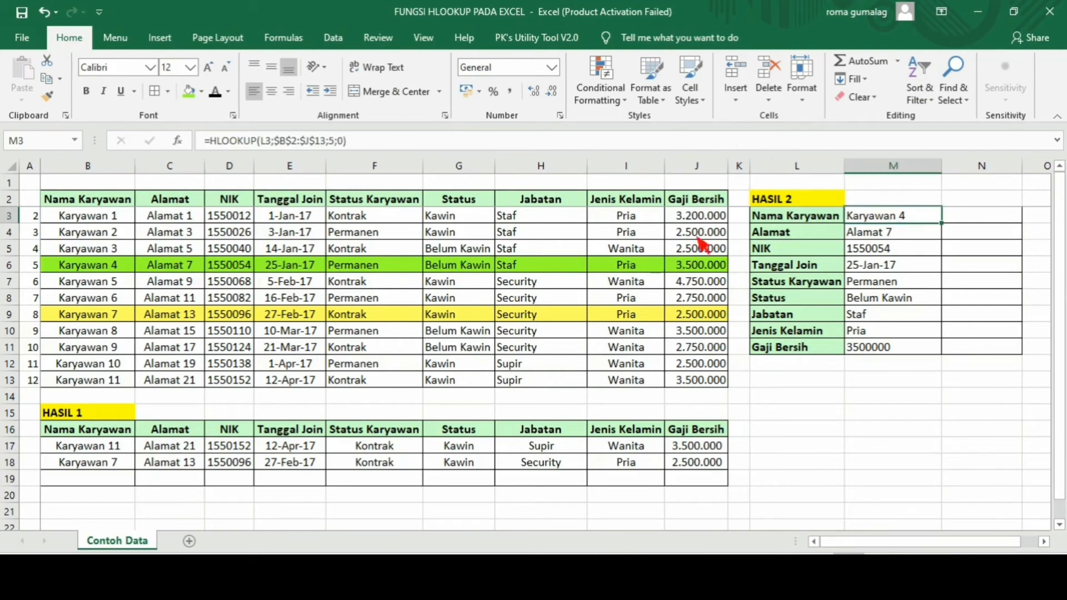
pyautogui.click(436, 142)
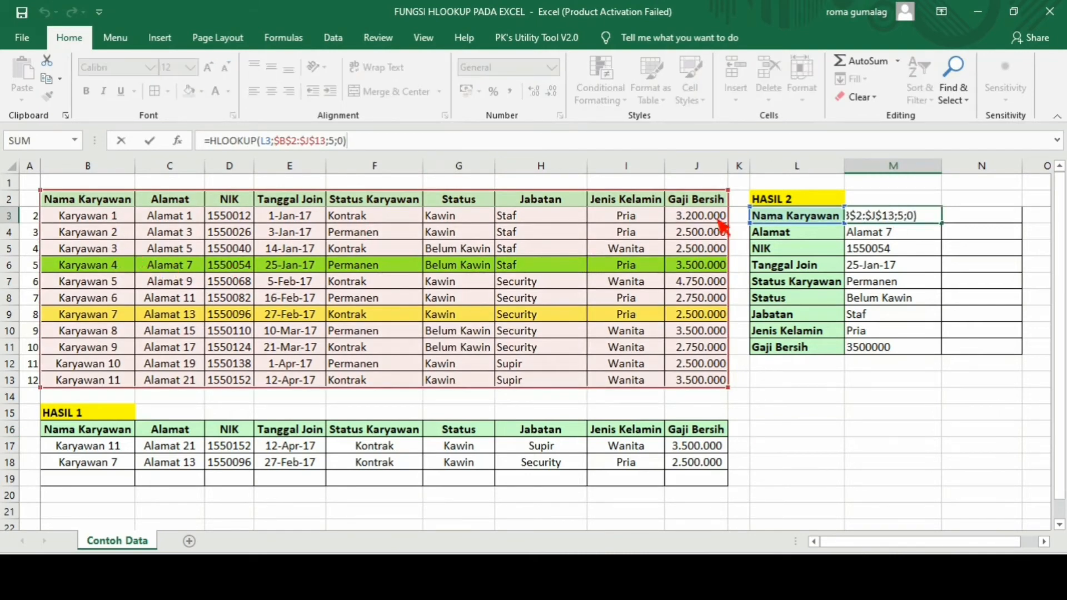
pyautogui.press('Escape')
pyautogui.click(898, 234)
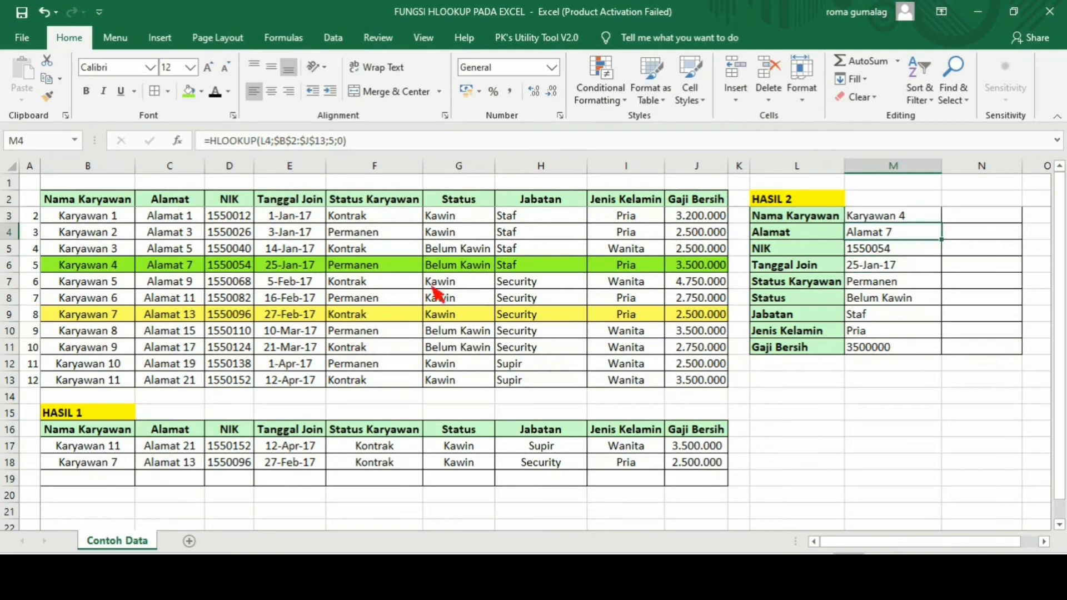
pyautogui.click(198, 271)
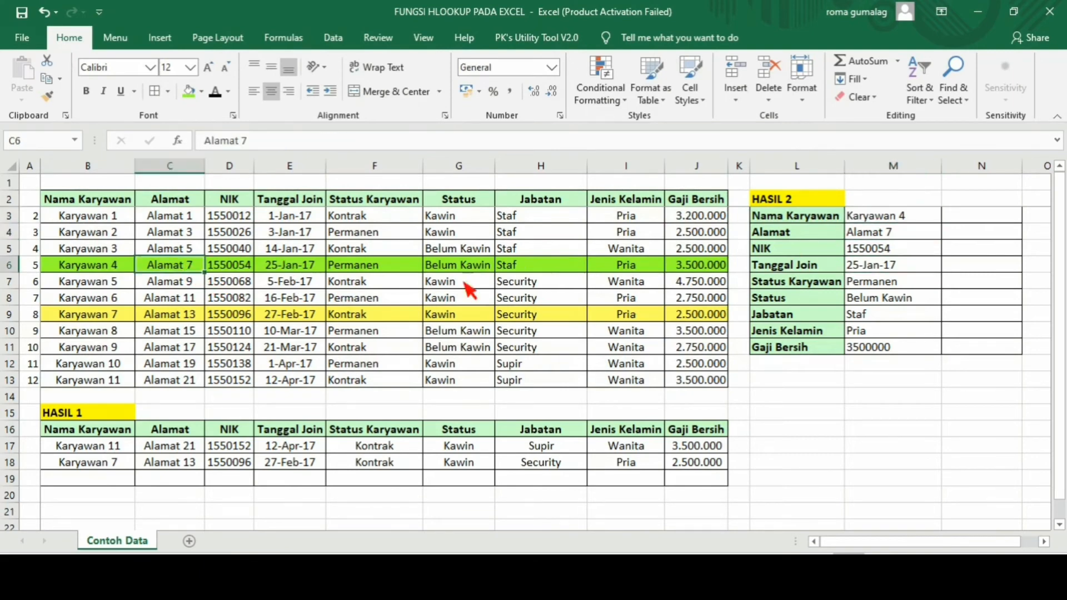
pyautogui.click(889, 250)
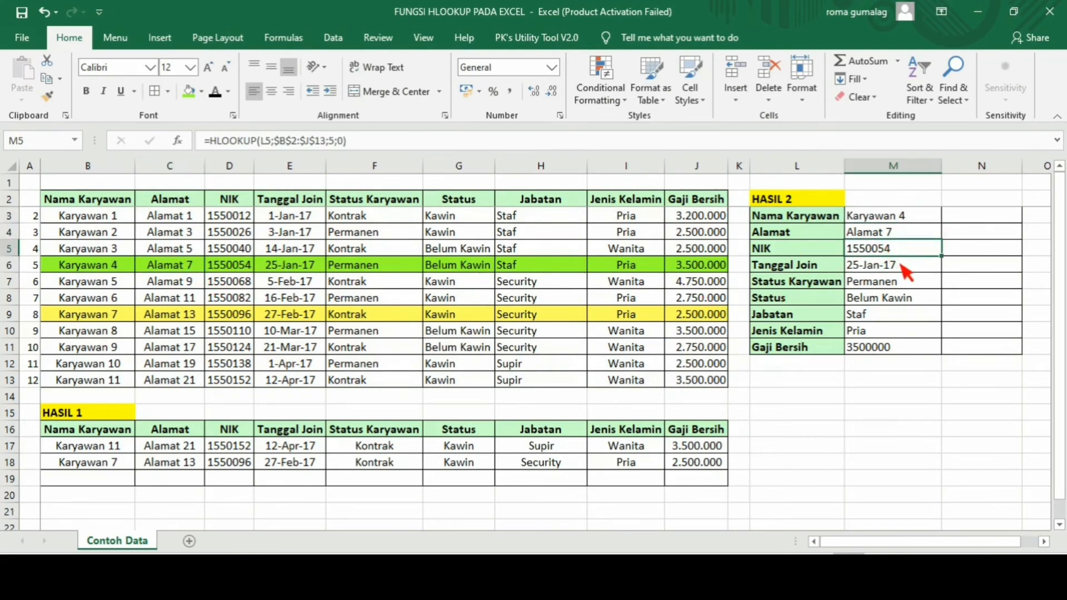
pyautogui.click(246, 270)
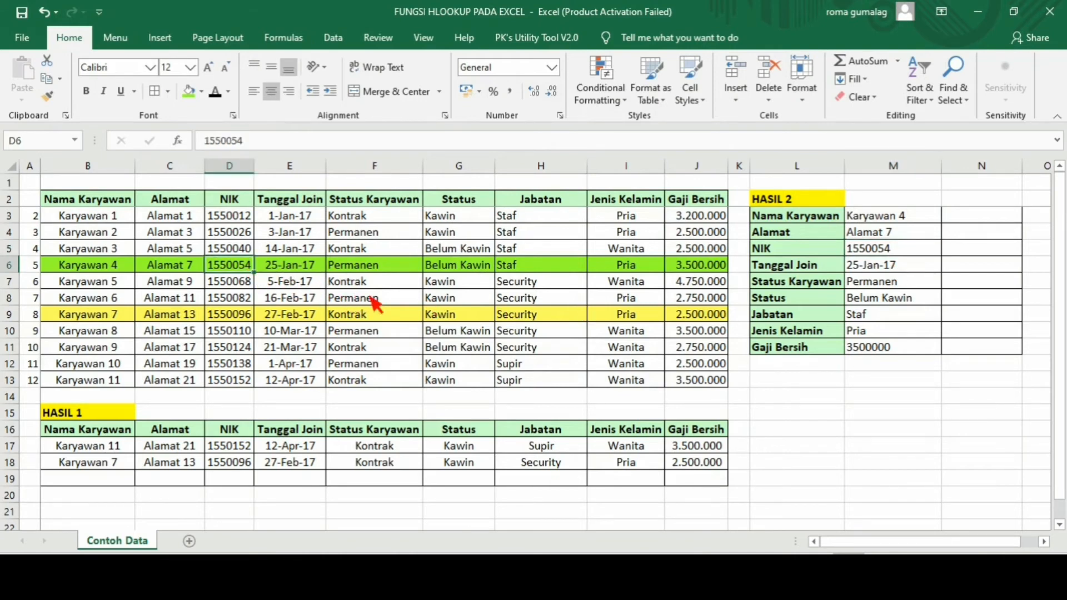
pyautogui.click(901, 267)
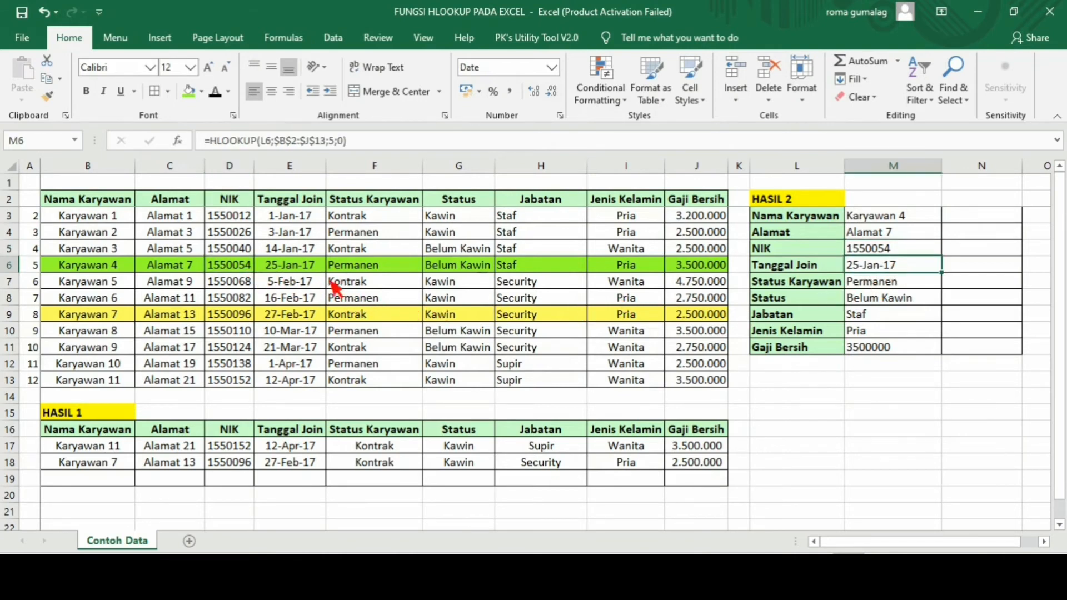
pyautogui.click(319, 267)
pyautogui.click(839, 285)
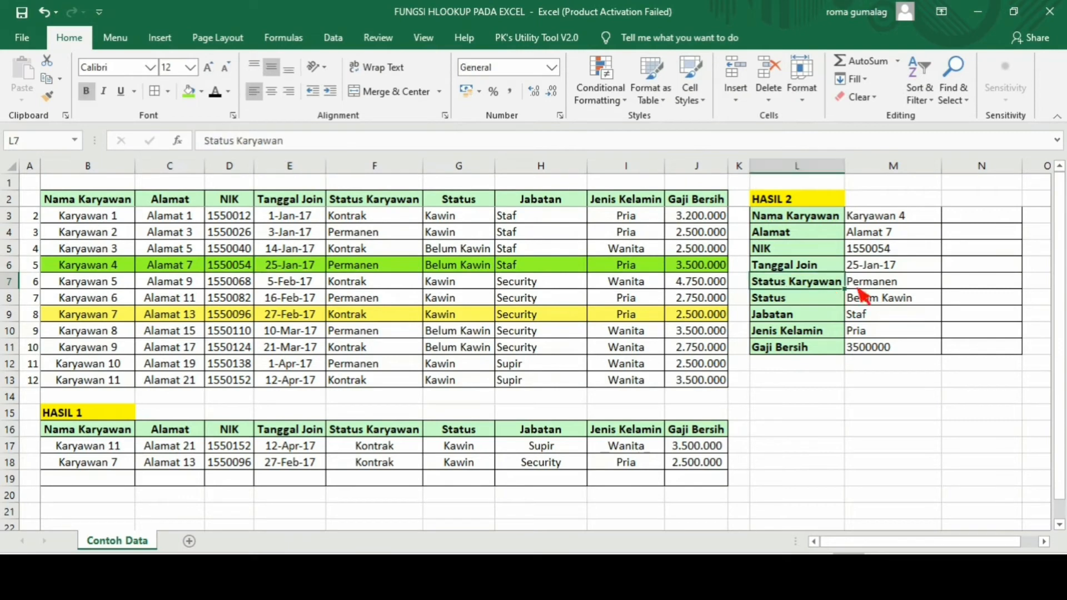
pyautogui.click(901, 285)
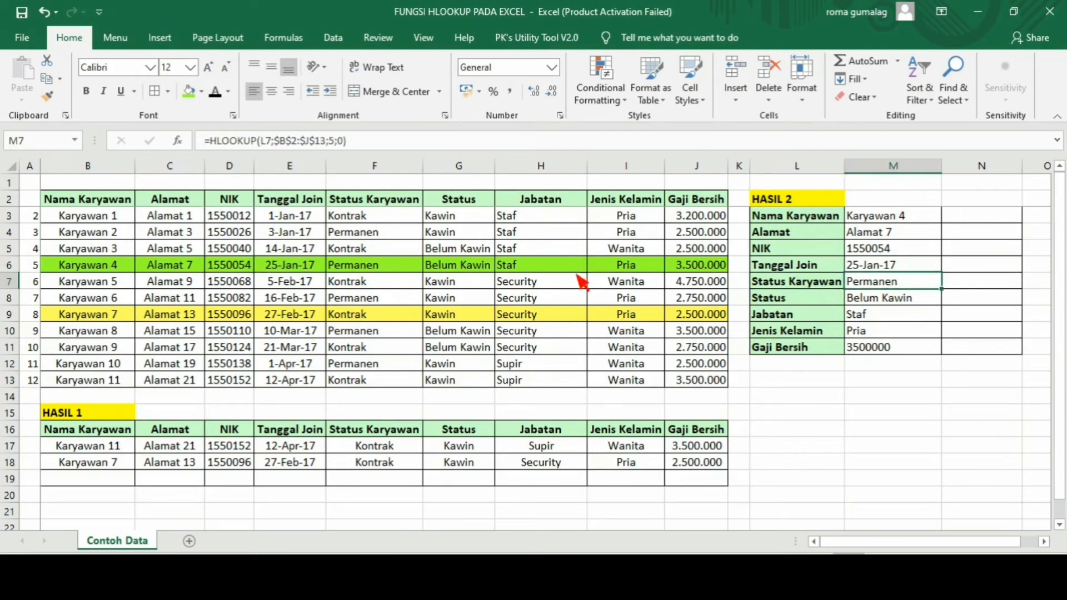
pyautogui.click(913, 305)
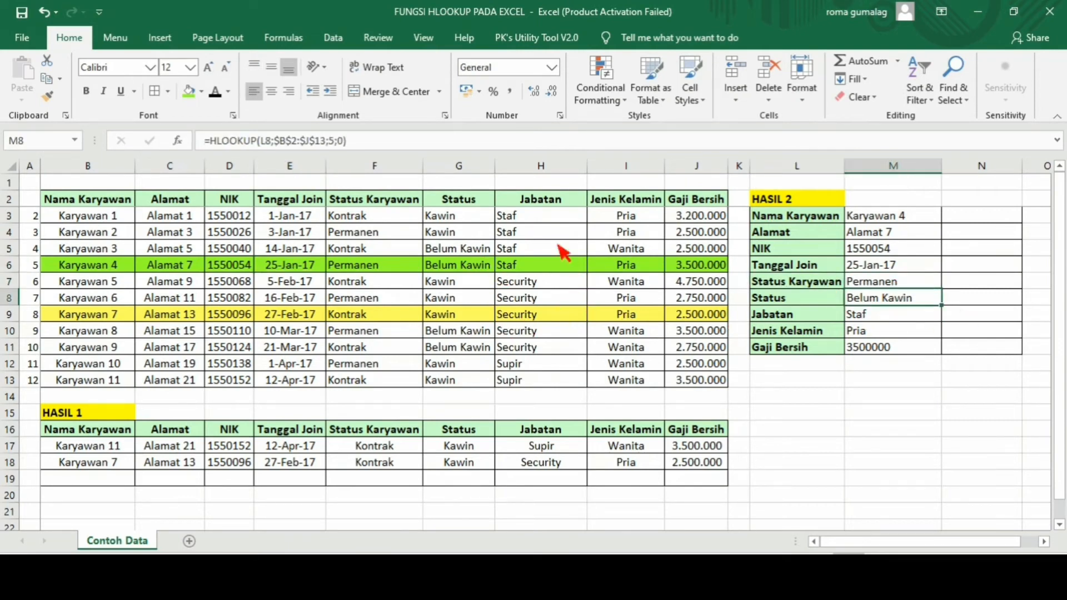
pyautogui.click(913, 321)
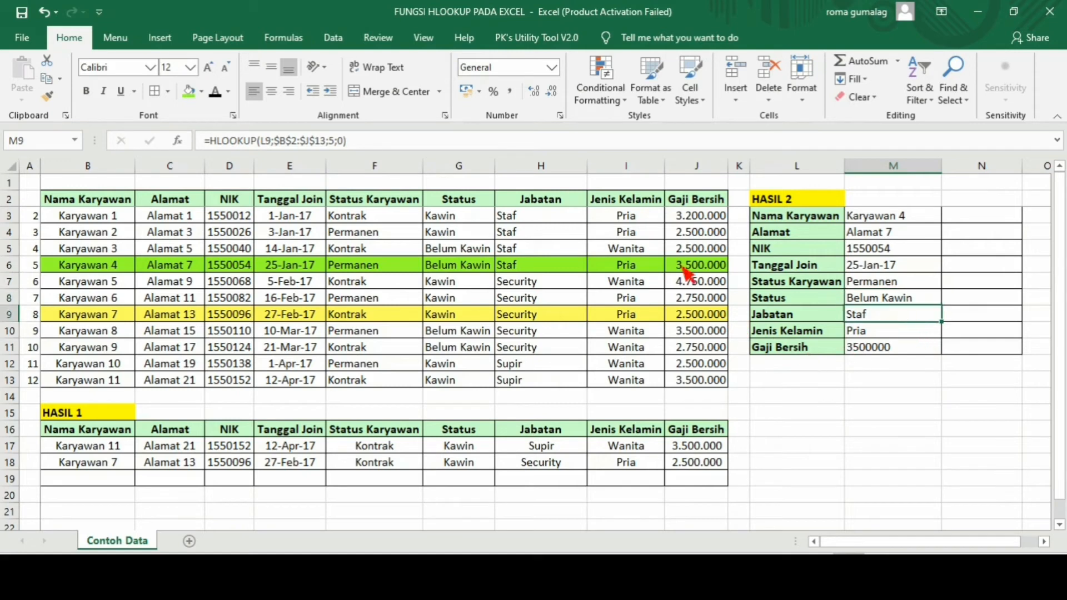
pyautogui.click(883, 333)
# Format the Gaji Bersih value in M11 with thousands separators and no decimals.
pyautogui.click(886, 349)
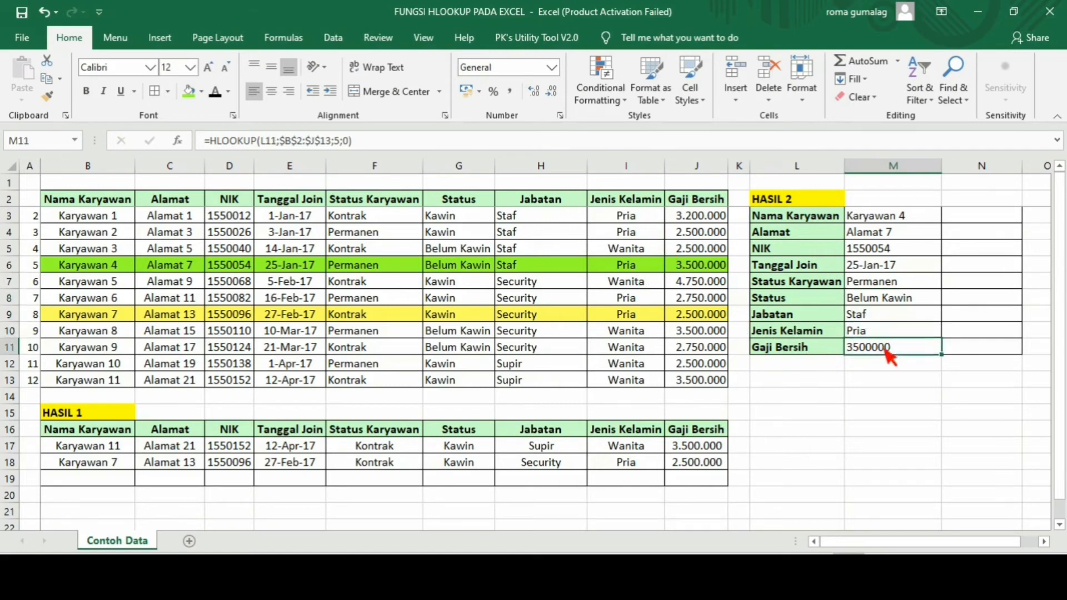
pyautogui.click(517, 94)
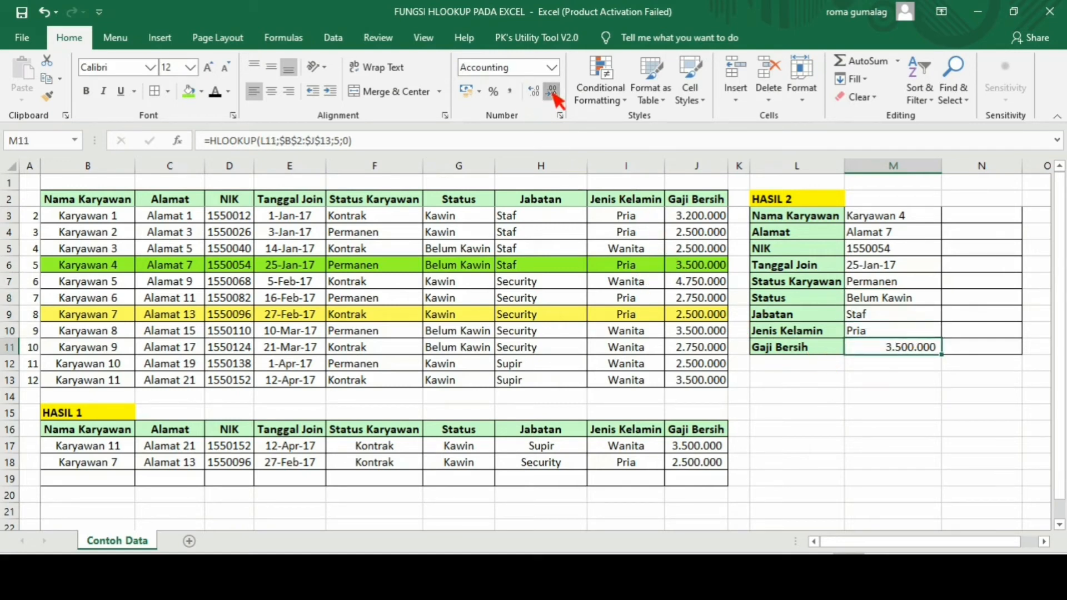
pyautogui.click(886, 412)
pyautogui.click(920, 335)
pyautogui.click(924, 348)
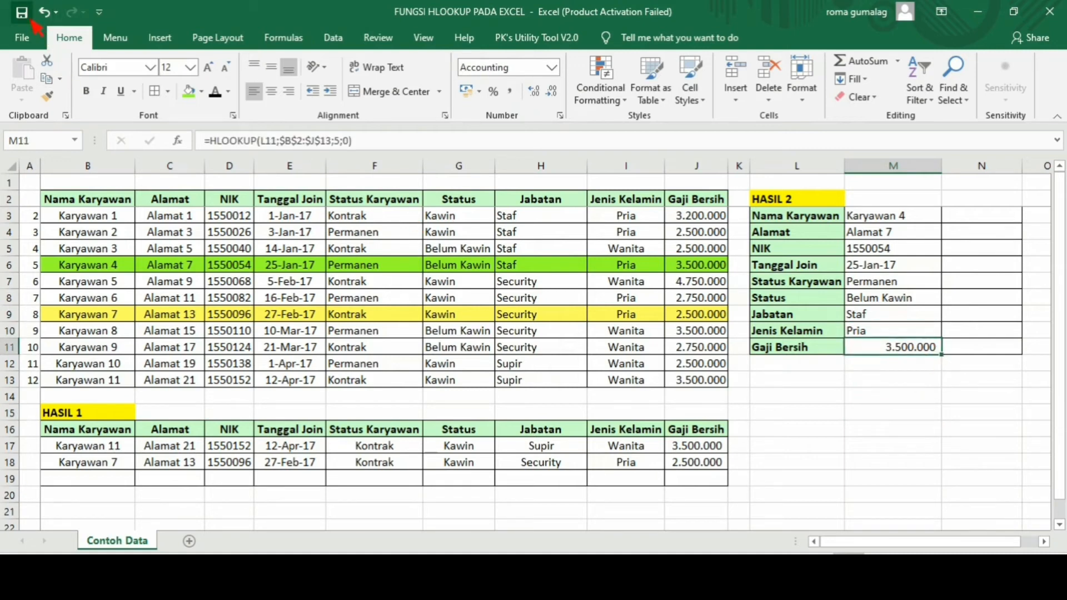
pyautogui.click(904, 445)
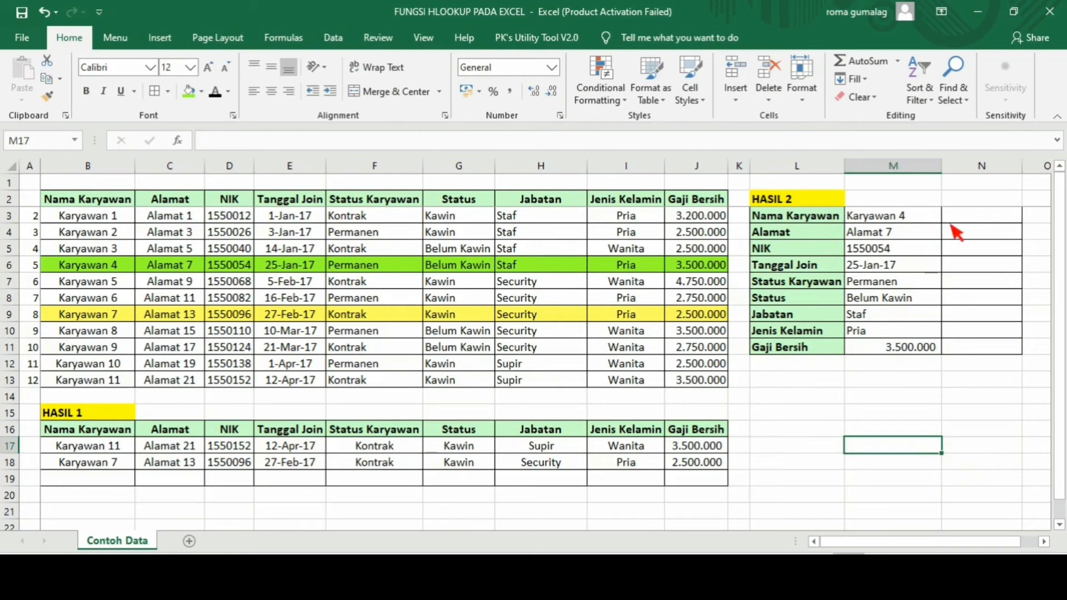
# Lock the lookup value's column in the M3 HLOOKUP formula by changing the reference to $L3.
pyautogui.moveTo(977, 217); pyautogui.dragTo(1002, 374)
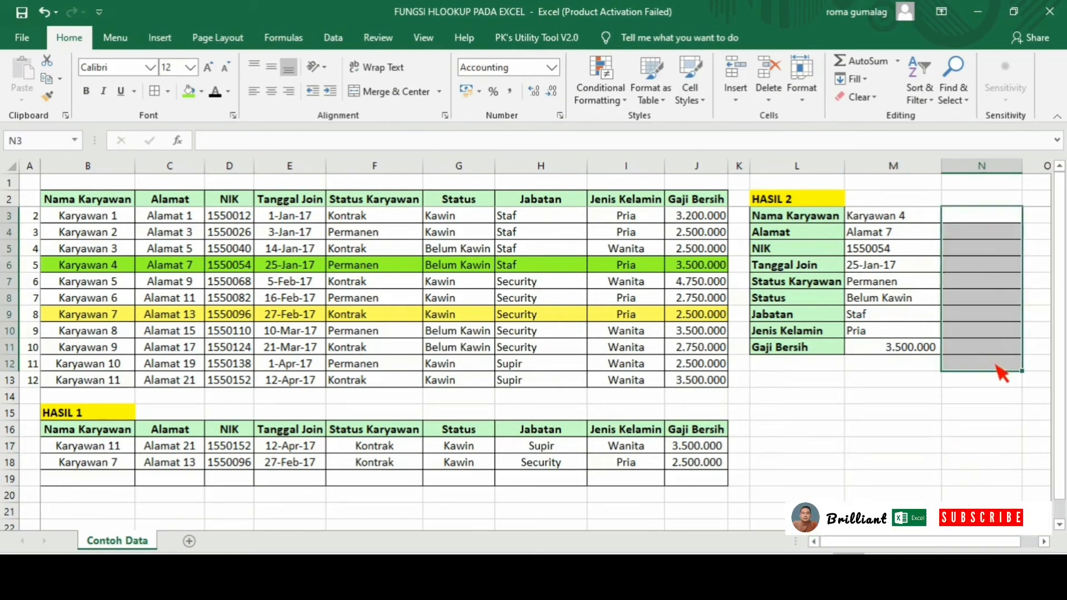
pyautogui.click(900, 221)
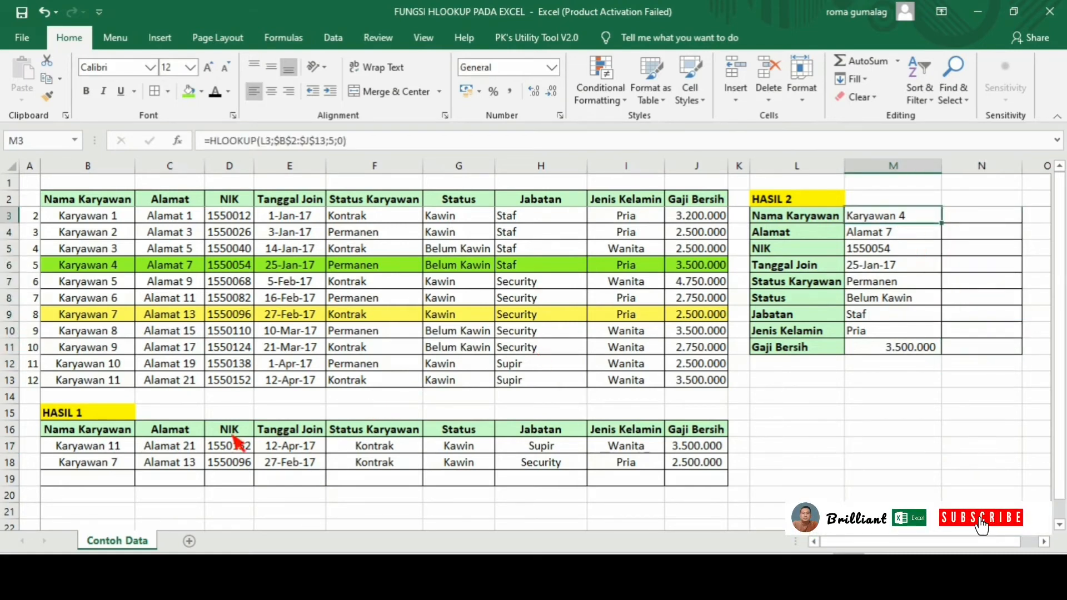
pyautogui.click(481, 140)
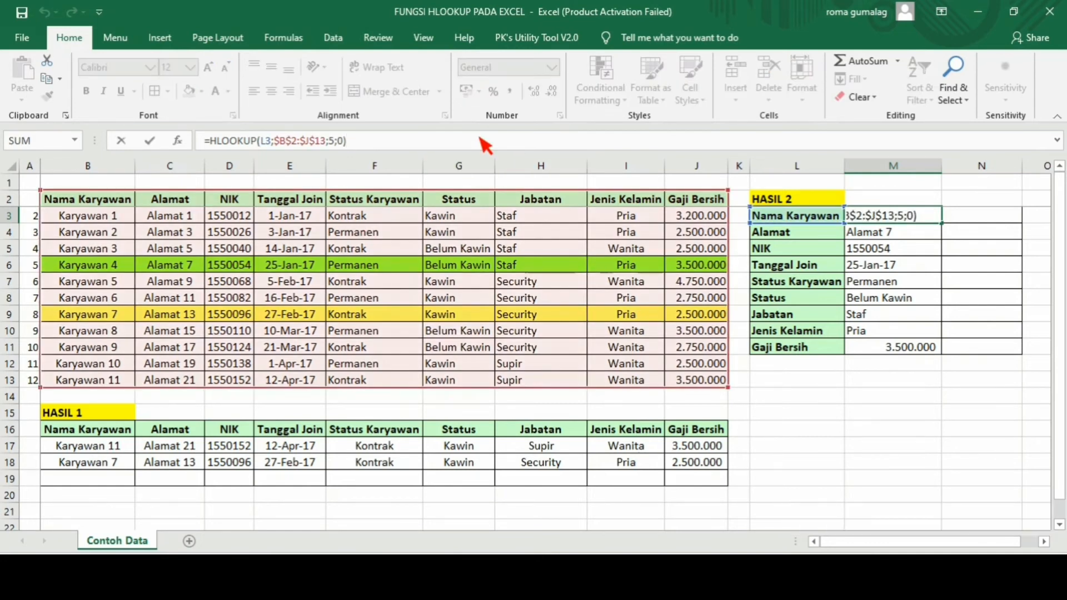
pyautogui.press('Left')
pyautogui.press('Left')
pyautogui.press('Left')
pyautogui.press('Left')
pyautogui.press('Left')
pyautogui.press('Left')
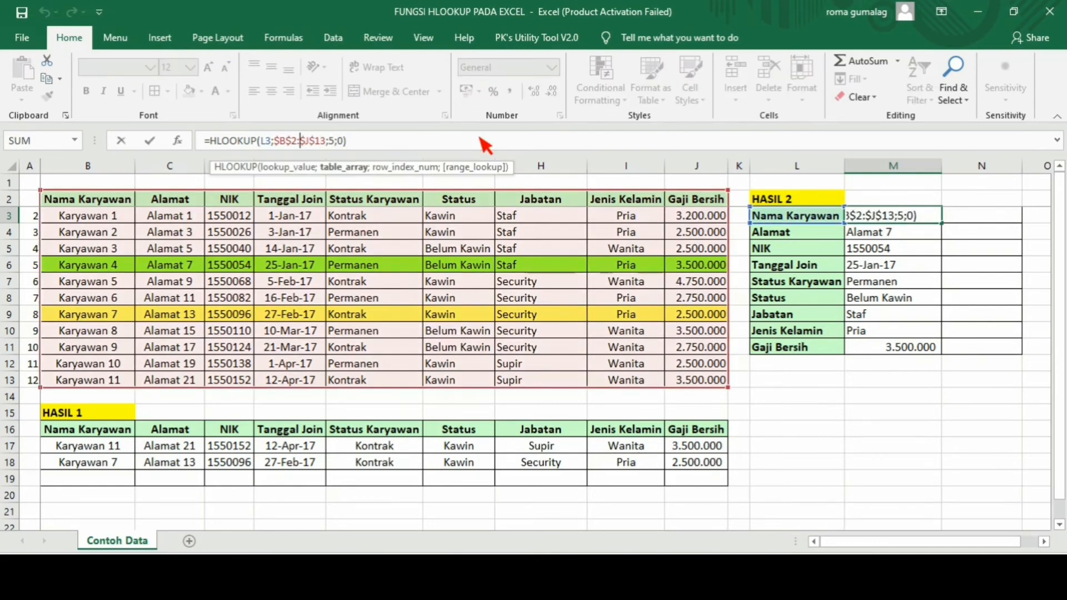
pyautogui.press('Left')
pyautogui.press('Left')
pyautogui.press('Left')
pyautogui.press('Left')
pyautogui.press('Left')
pyautogui.press('Left')
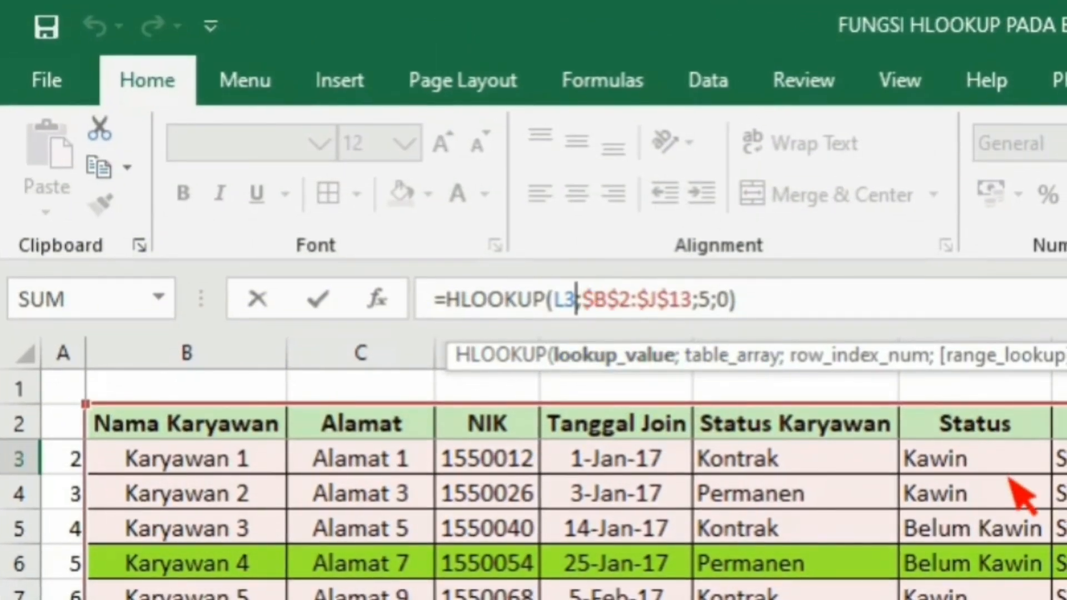
pyautogui.press('F4')
pyautogui.press('F4')
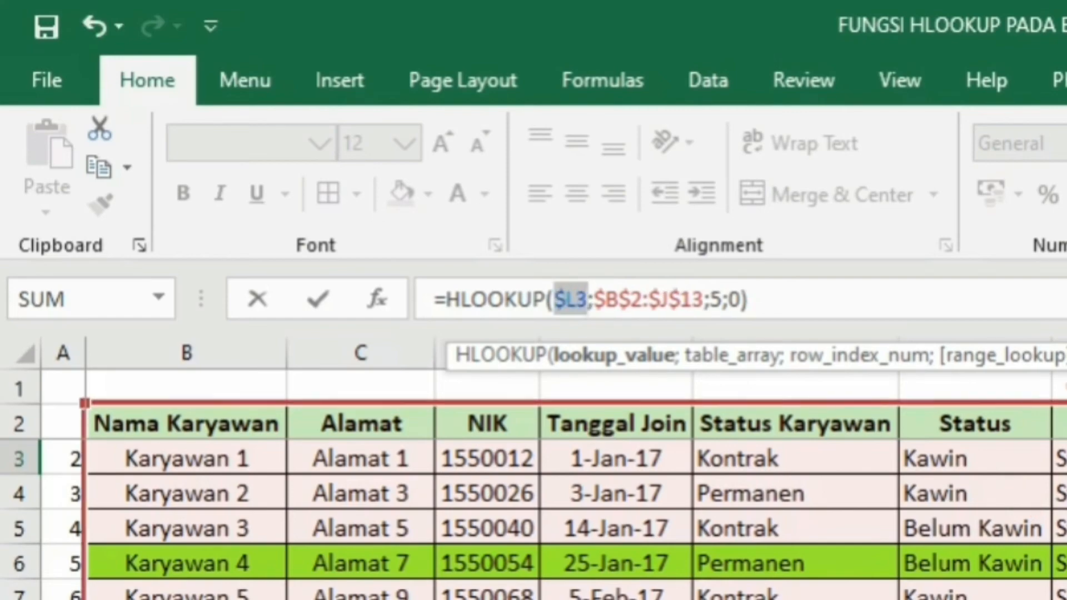
pyautogui.click(862, 307)
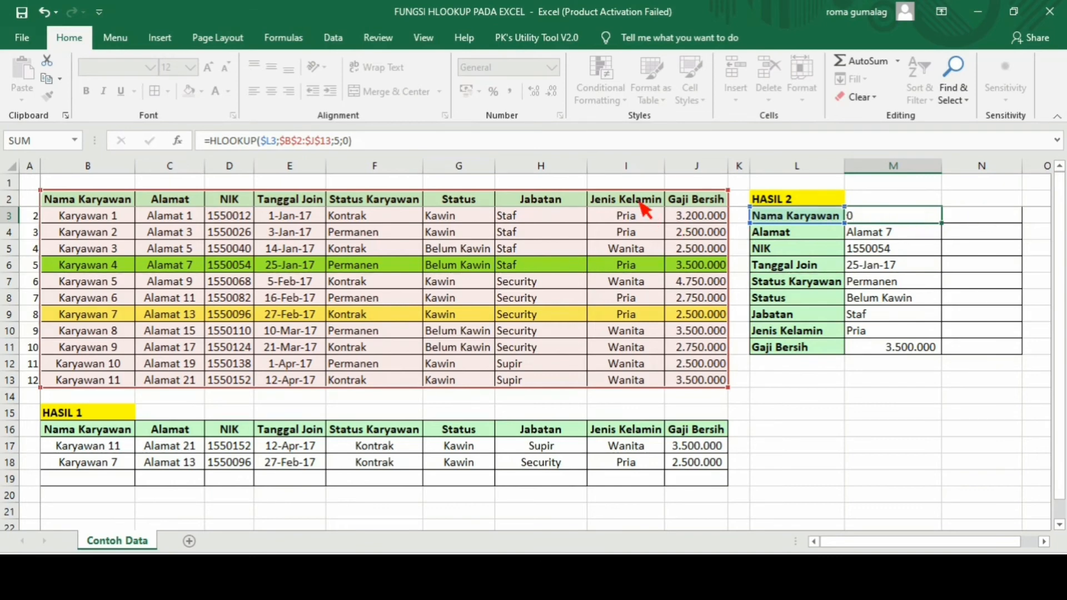
# Confirm the M3 formula with its locked $L3 reference and copy it into N3.
pyautogui.hotkey('ctrl', 'Return')
pyautogui.hotkey('ctrl', 'c')
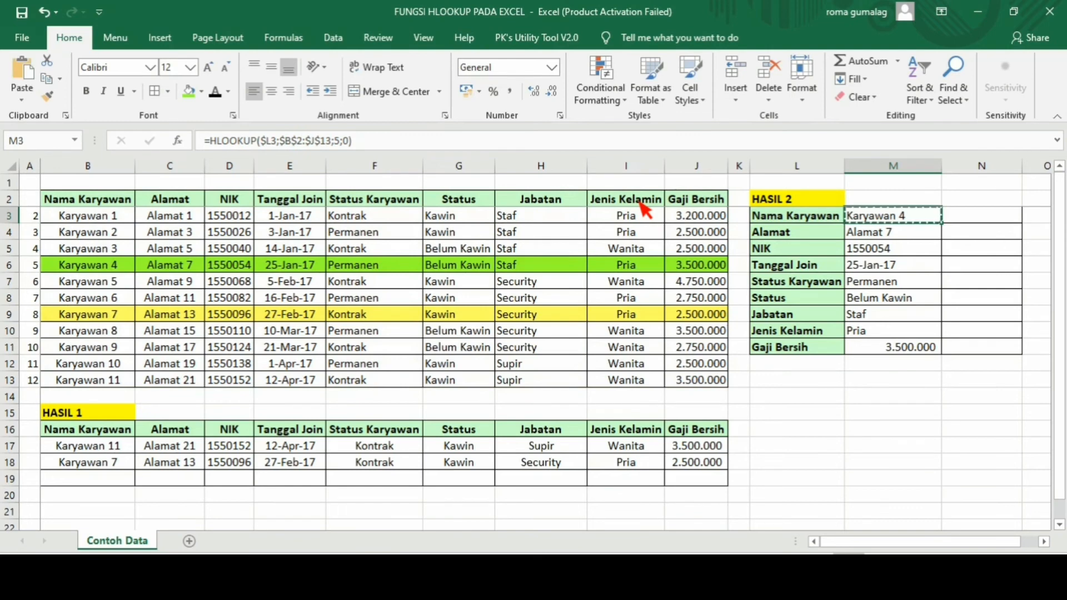
pyautogui.press('Right')
pyautogui.press('Return')
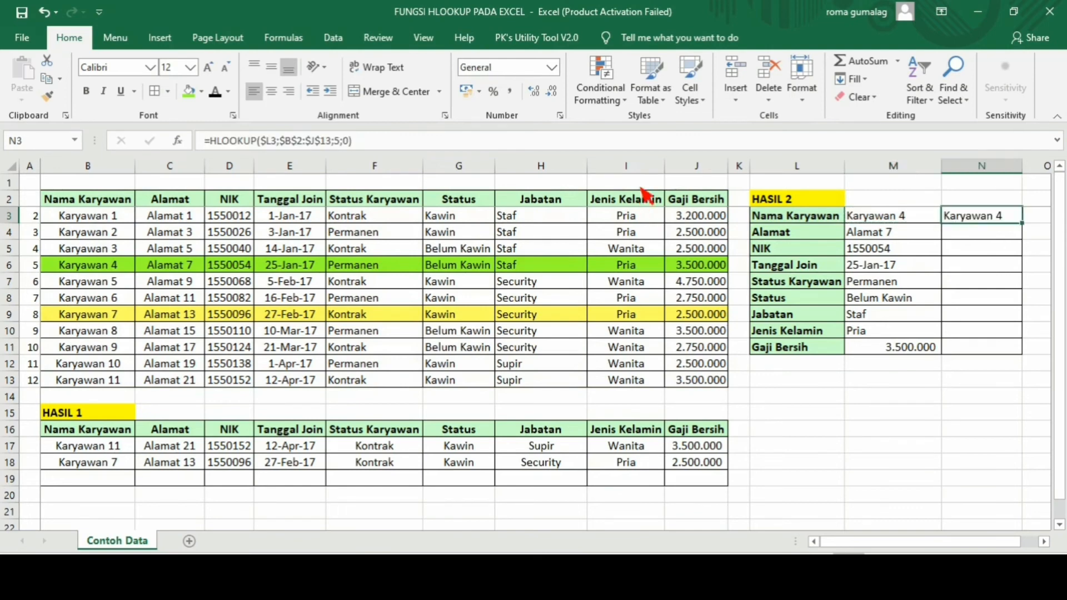
# Change the row index number in the N3 HLOOKUP formula to 10.
pyautogui.click(495, 142)
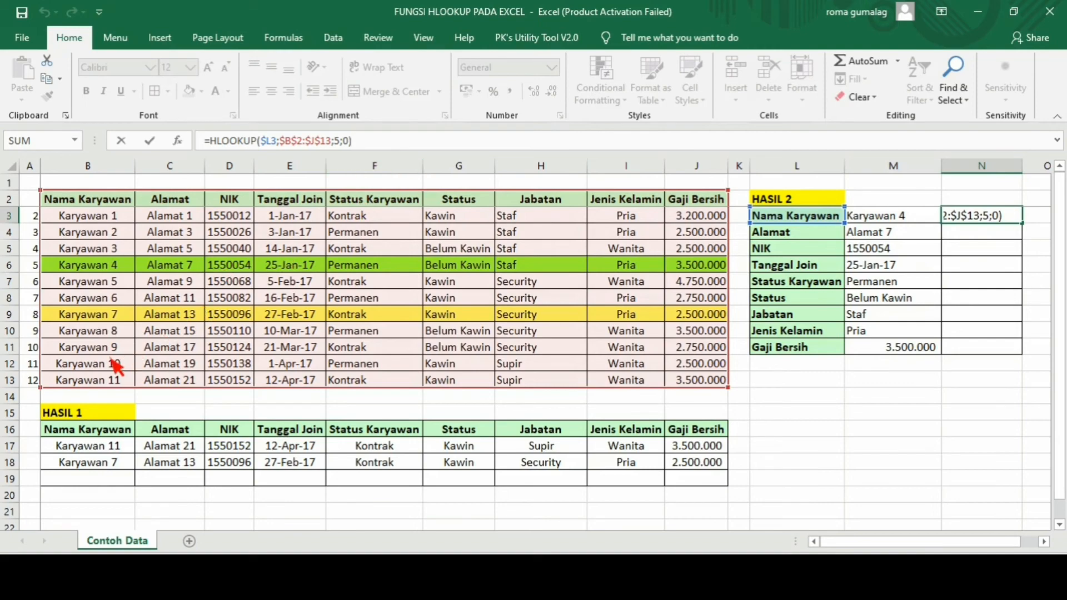
pyautogui.press('Left')
pyautogui.press('Left')
pyautogui.press('Left')
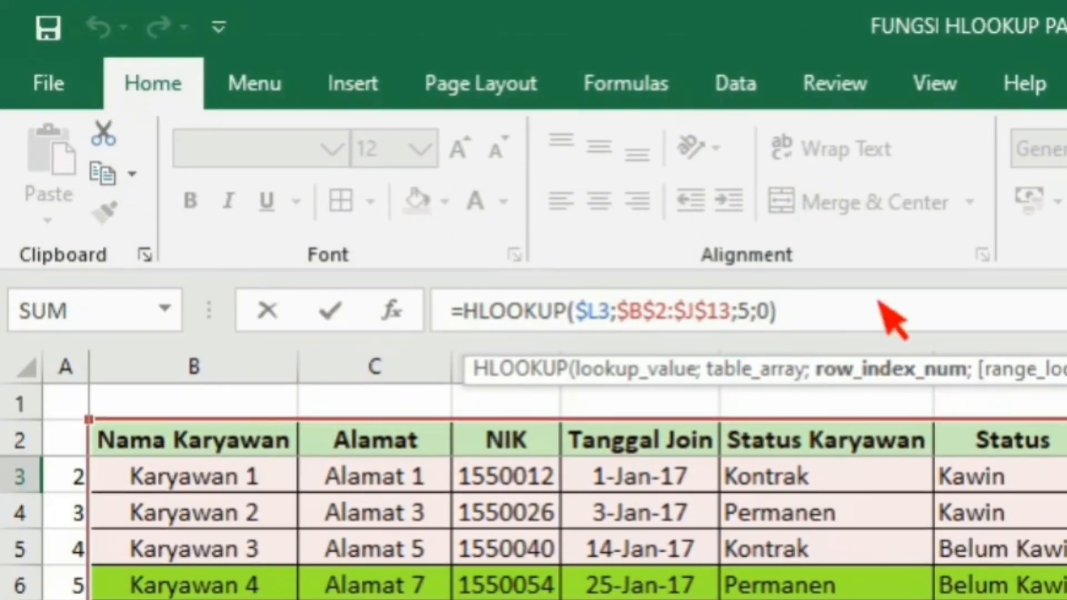
pyautogui.hotkey('shift', 'Left')
pyautogui.write('10')
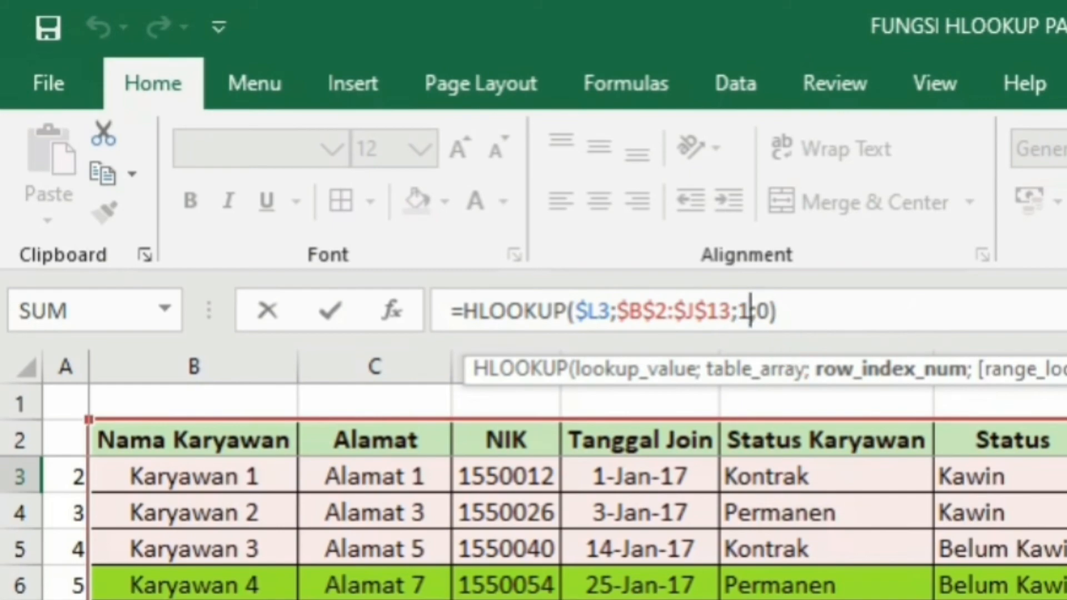
pyautogui.press('Return')
pyautogui.press('Up')
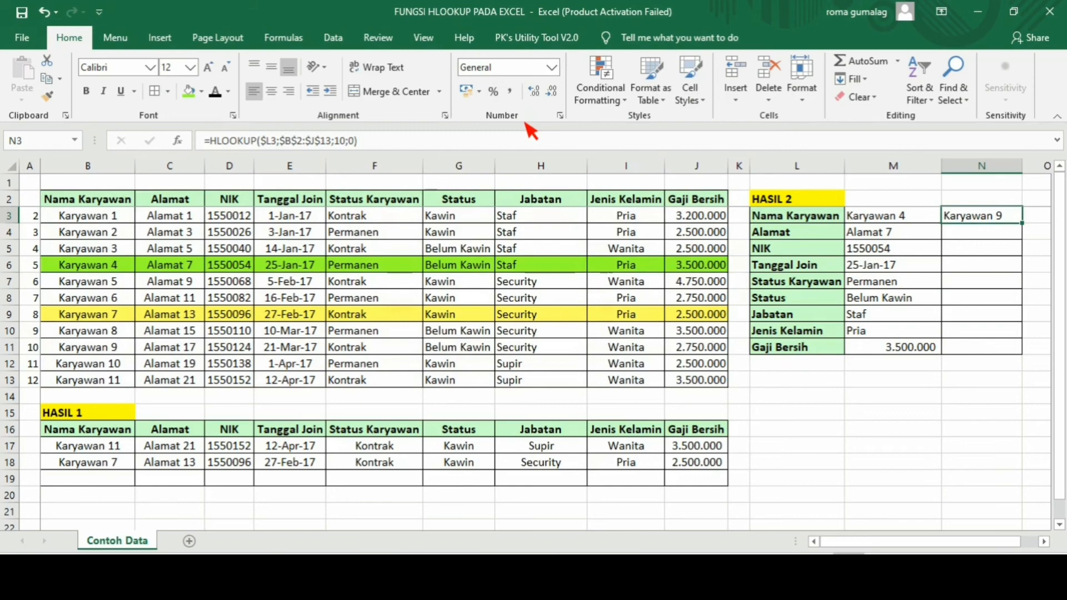
# Copy the N3 HLOOKUP formula down through N4:N11 to fill the second HASIL 2 column.
pyautogui.hotkey('ctrl', 'c')
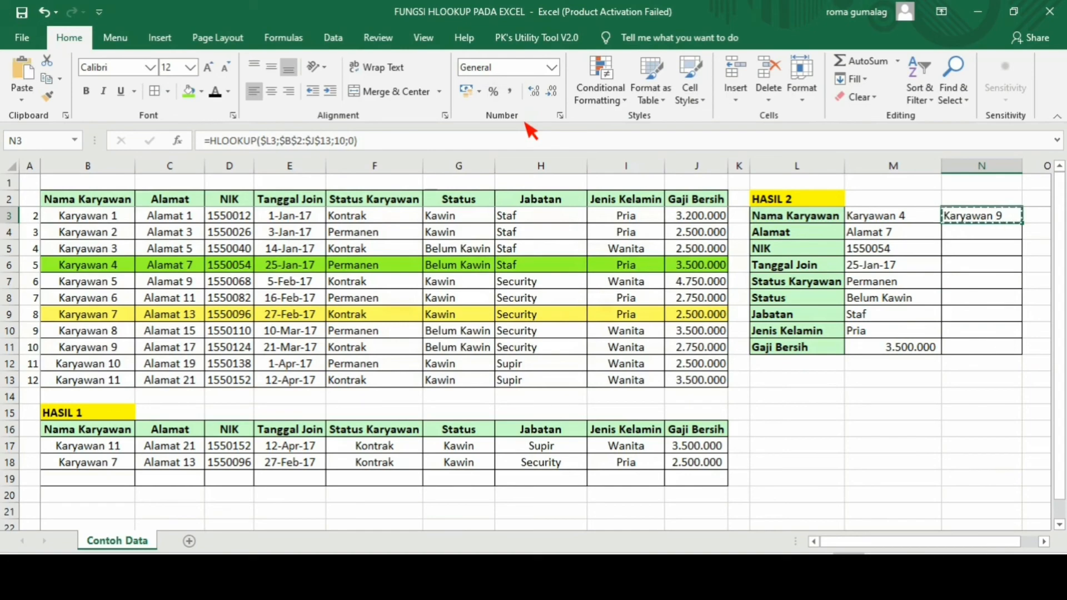
pyautogui.press('Down')
pyautogui.hotkey('shift', 'Down')
pyautogui.hotkey('shift', 'Down')
pyautogui.hotkey('shift', 'Down')
pyautogui.hotkey('shift', 'Down')
pyautogui.hotkey('shift', 'Down')
pyautogui.hotkey('shift', 'Down')
pyautogui.hotkey('shift', 'Down')
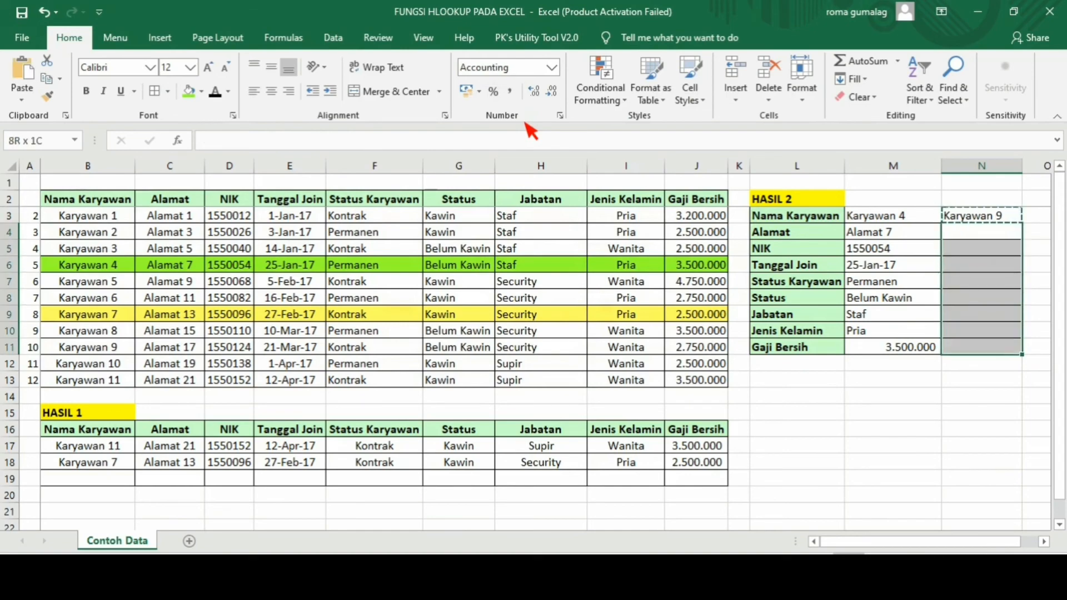
pyautogui.hotkey('ctrl', 'v')
# Format the Tanggal Join value in N6 as a date, matching the 25-Jan-17 style used in M6.
pyautogui.click(994, 268)
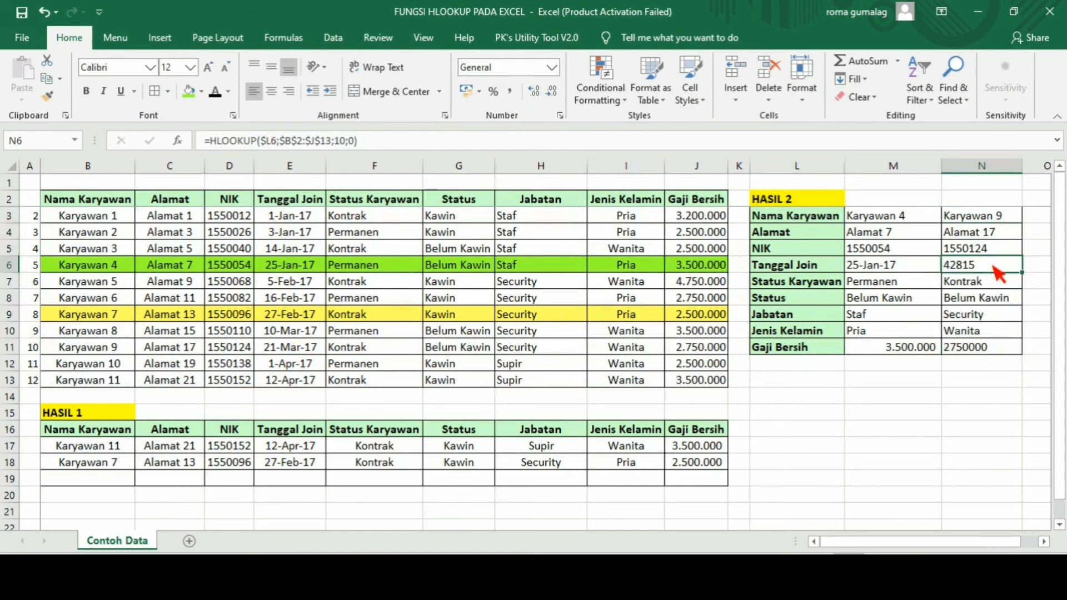
pyautogui.hotkey('ctrl', '1')
pyautogui.click(271, 258)
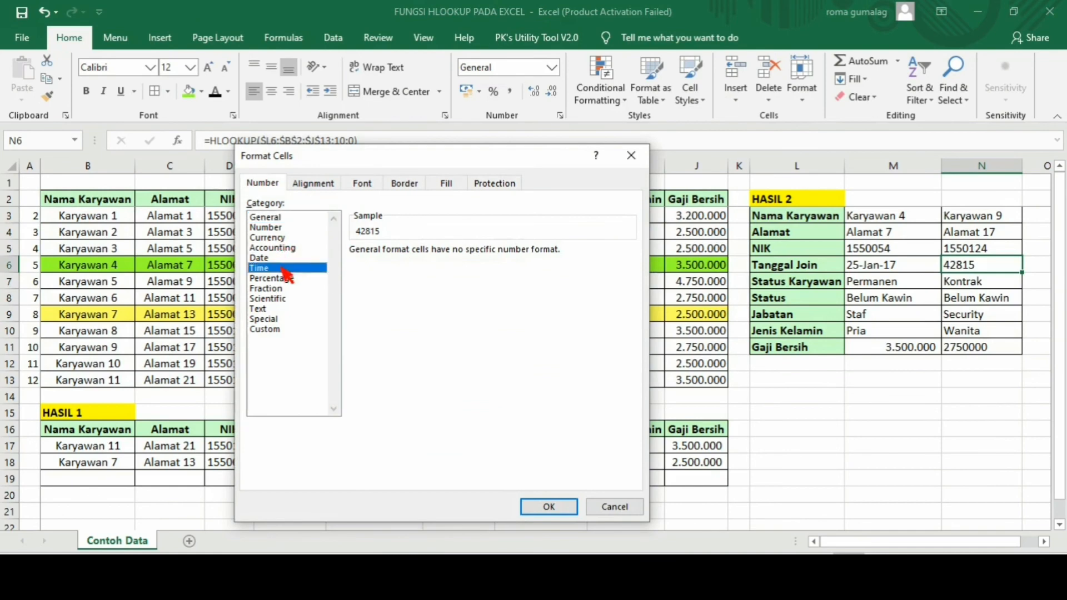
pyautogui.click(406, 315)
pyautogui.click(549, 507)
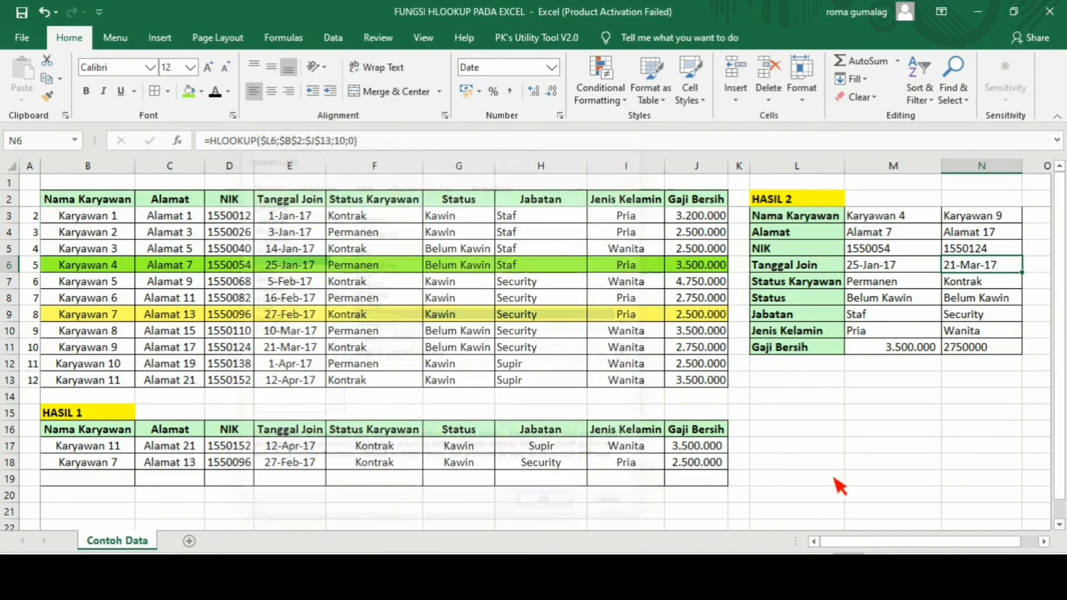
pyautogui.click(884, 461)
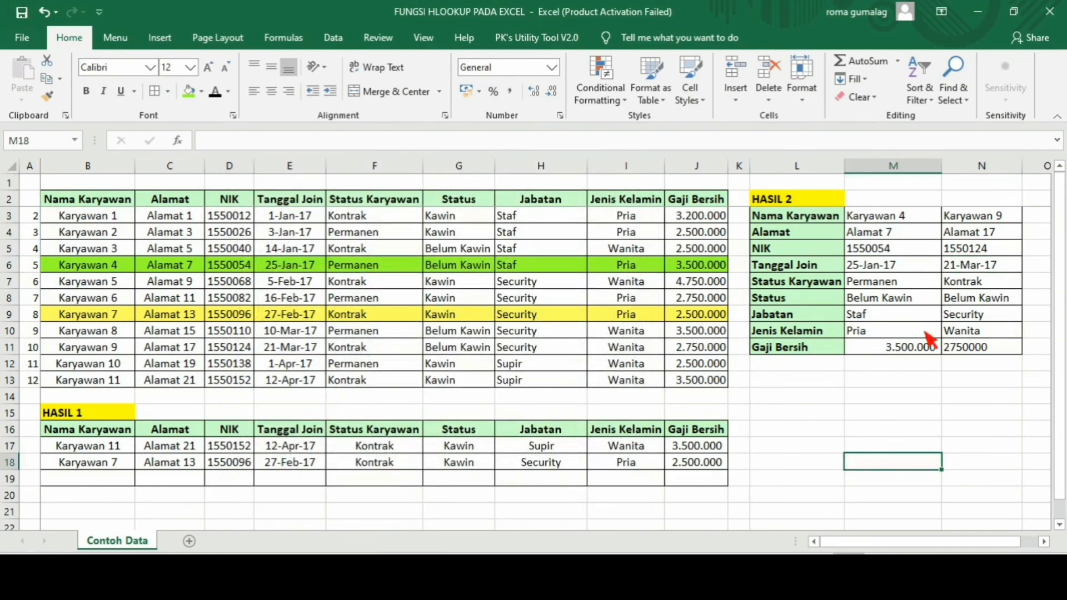
# Format the Gaji Bersih value in N11 with thousands separators and no decimals.
pyautogui.click(963, 350)
pyautogui.click(510, 90)
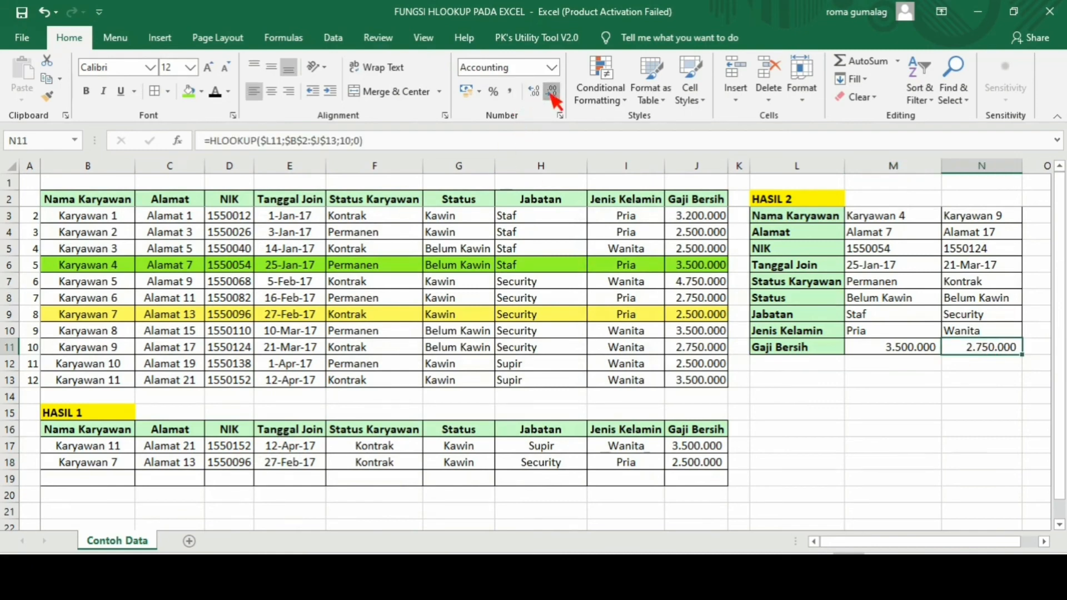
pyautogui.click(982, 446)
# Highlight the Karyawan 9 source row, B11:J11, with a light orange fill.
pyautogui.click(981, 314)
pyautogui.click(507, 146)
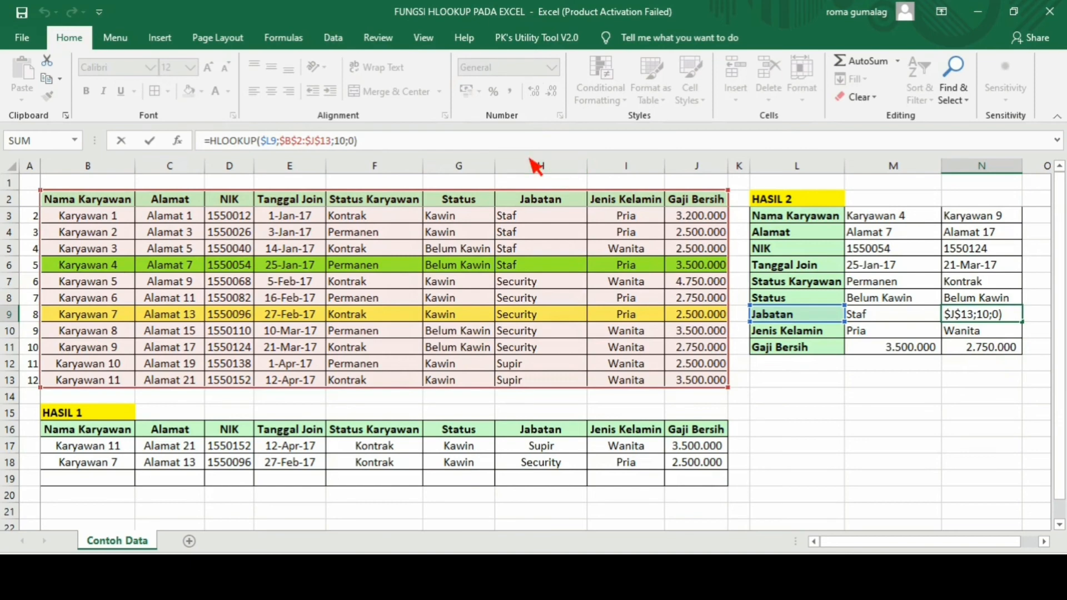
pyautogui.press('Return')
pyautogui.moveTo(100, 350); pyautogui.dragTo(706, 359)
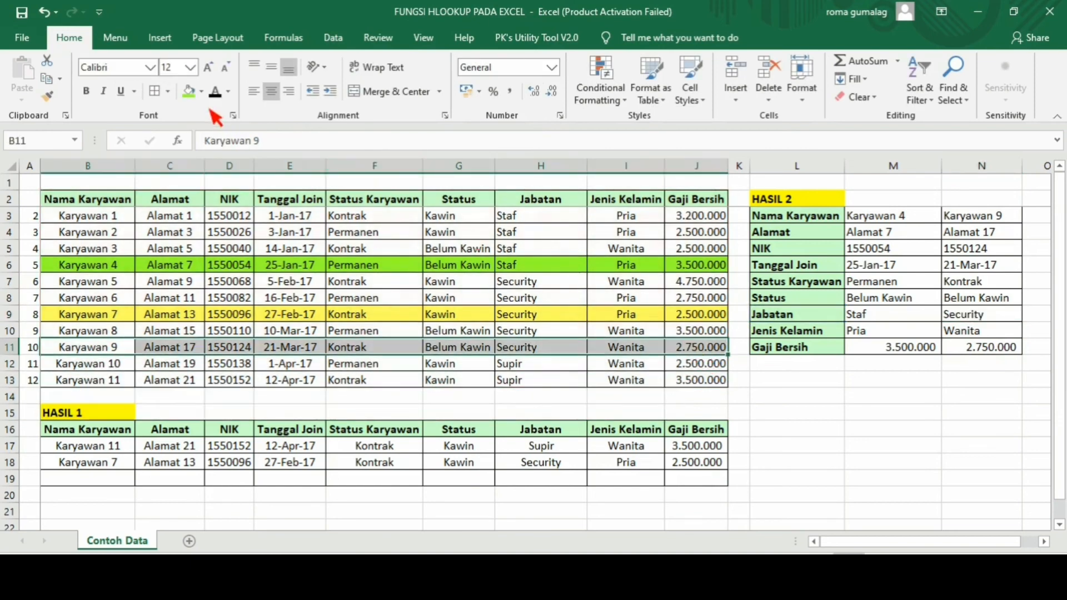
pyautogui.click(202, 91)
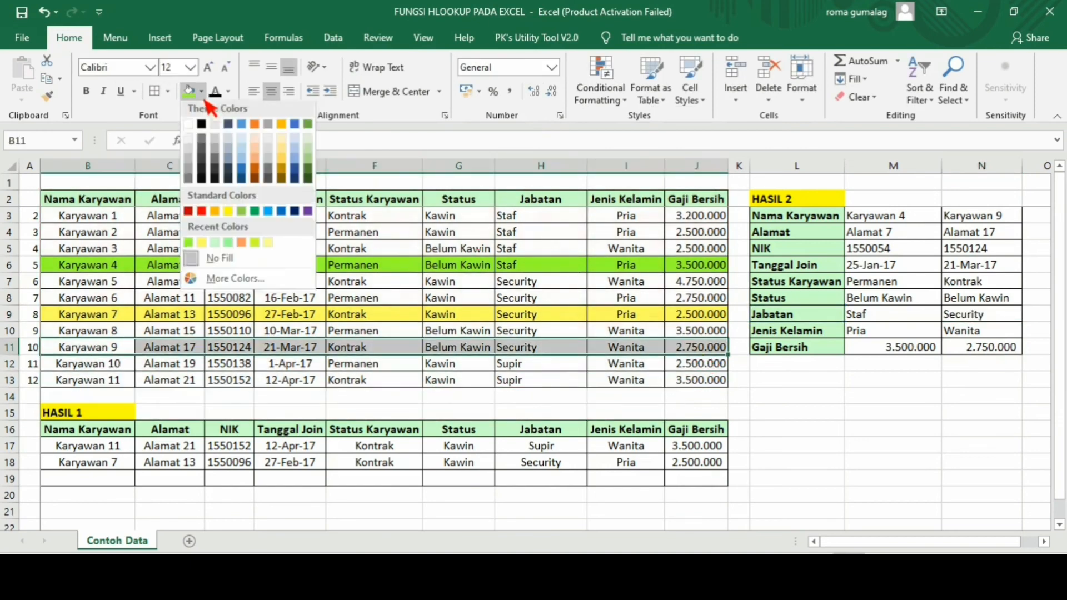
pyautogui.click(258, 142)
pyautogui.click(892, 363)
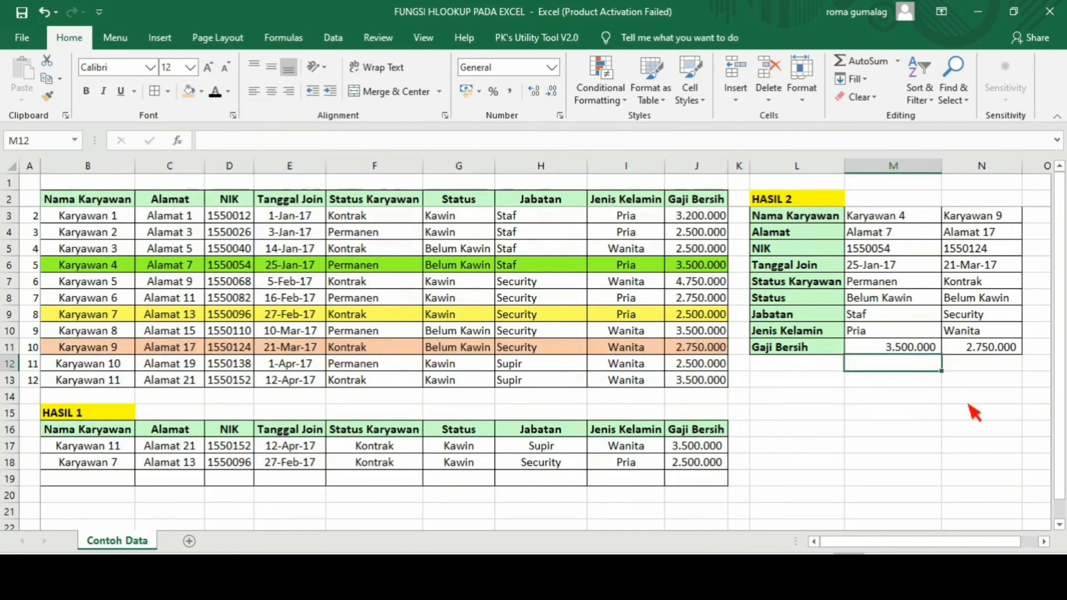
# Check the HASIL 2 results from N3 down to N10 against the highlighted Karyawan 9 row in the source table.
pyautogui.click(978, 221)
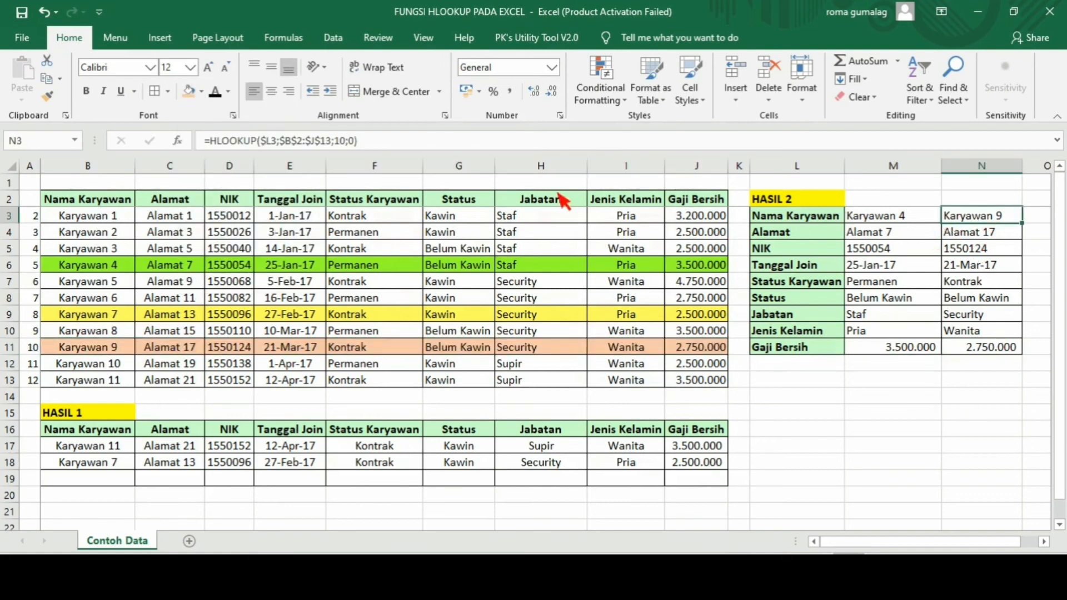
pyautogui.click(828, 221)
pyautogui.click(949, 222)
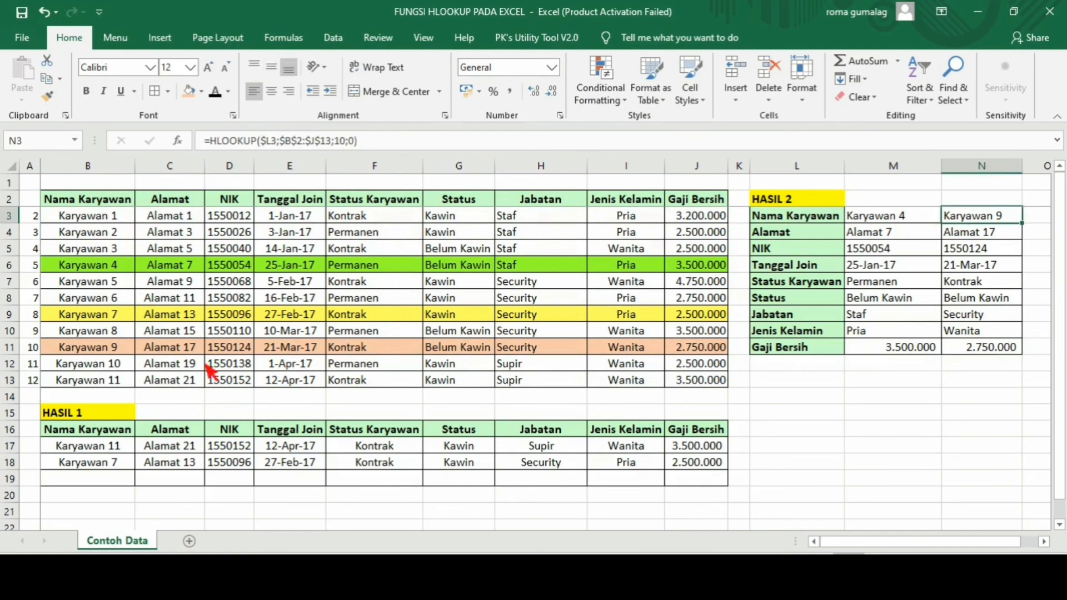
pyautogui.click(119, 350)
pyautogui.click(970, 239)
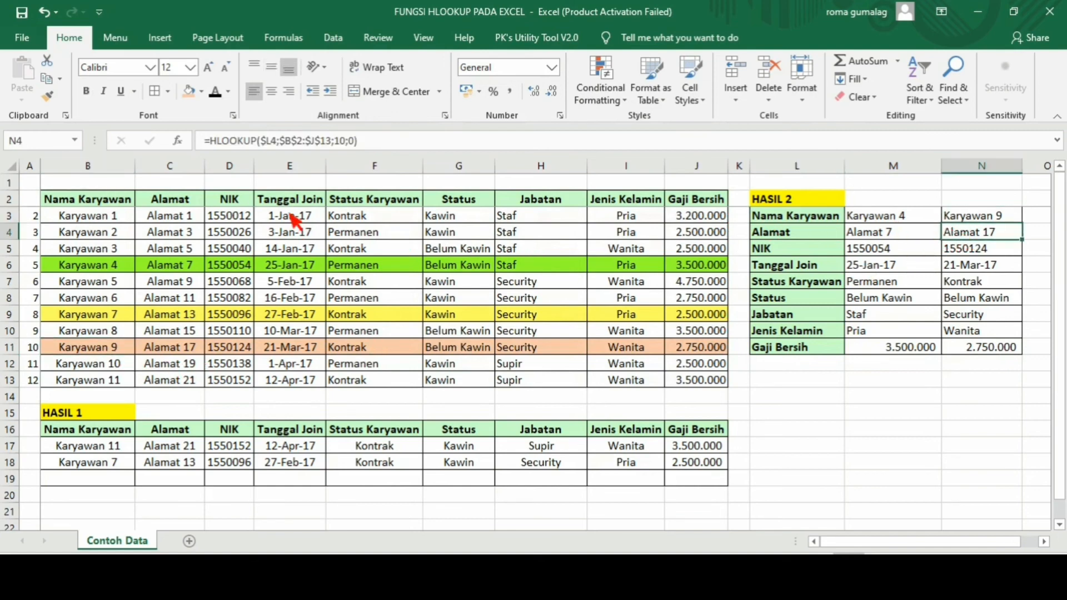
pyautogui.click(177, 354)
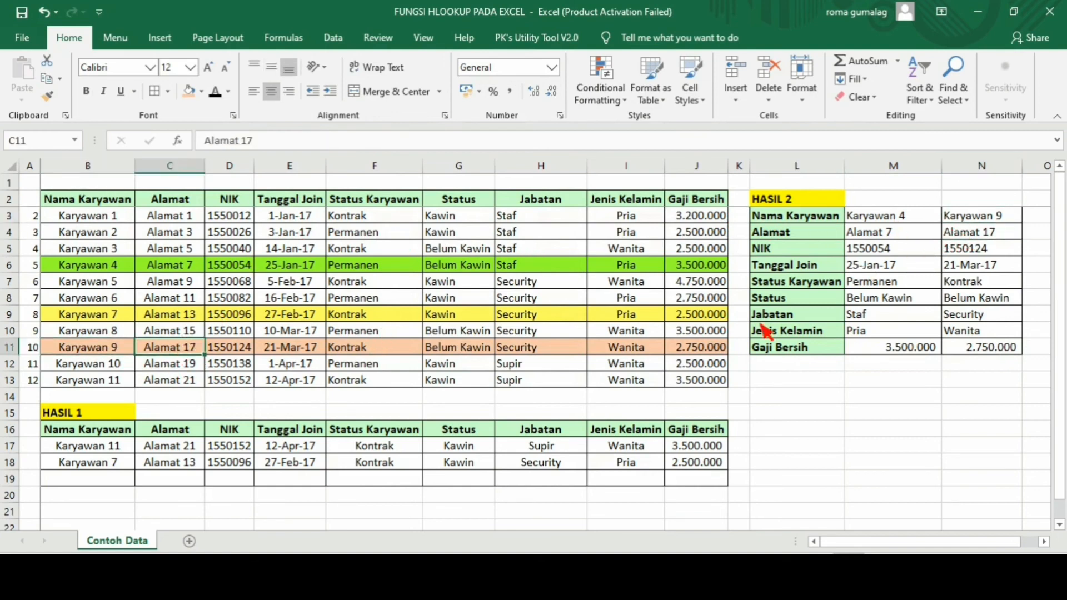
pyautogui.click(984, 251)
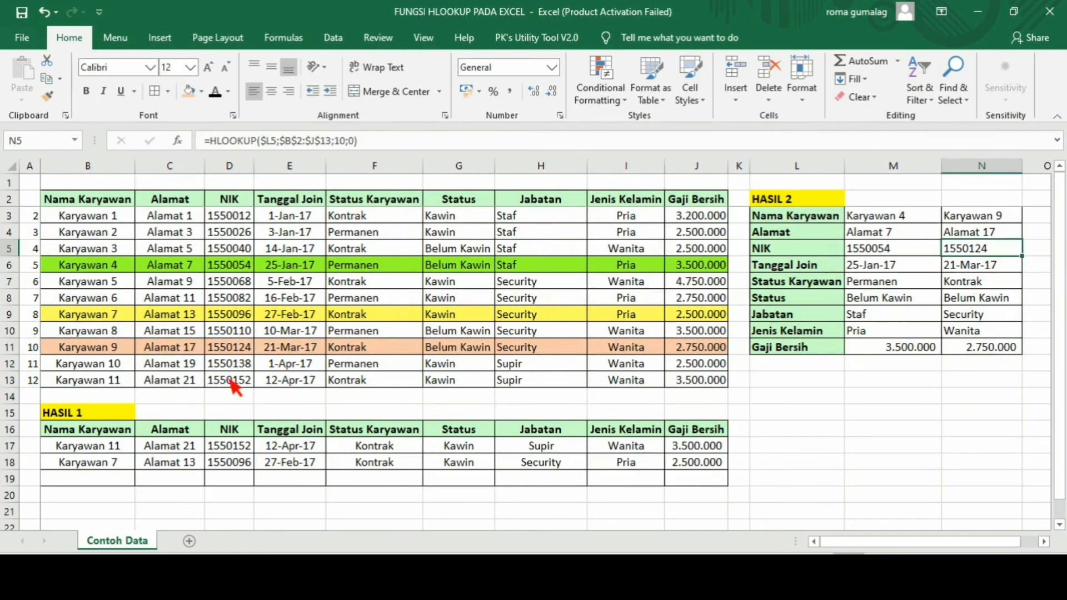
pyautogui.click(241, 350)
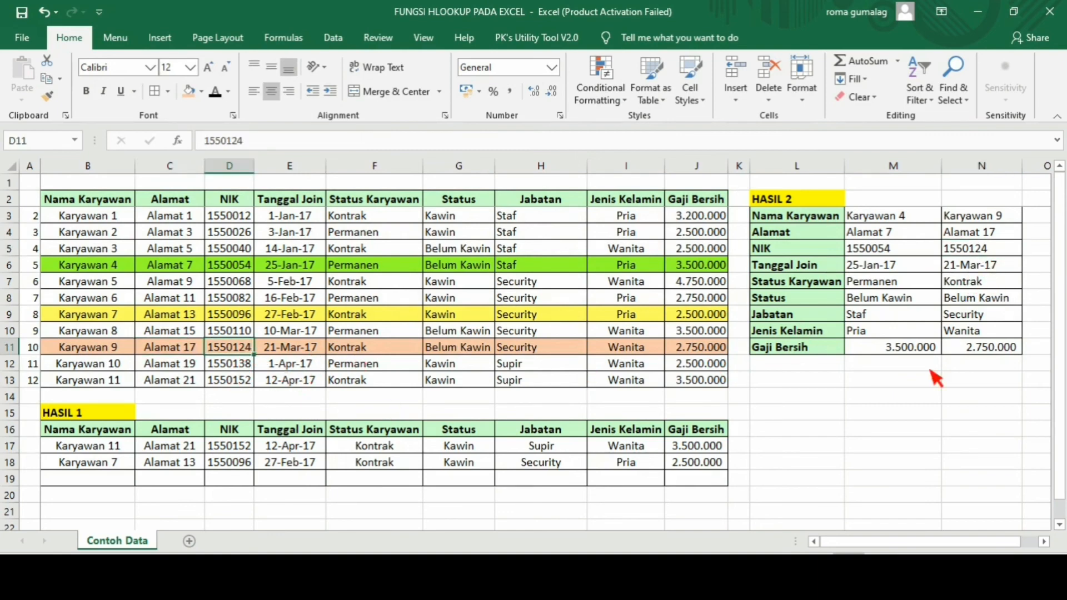
pyautogui.click(985, 267)
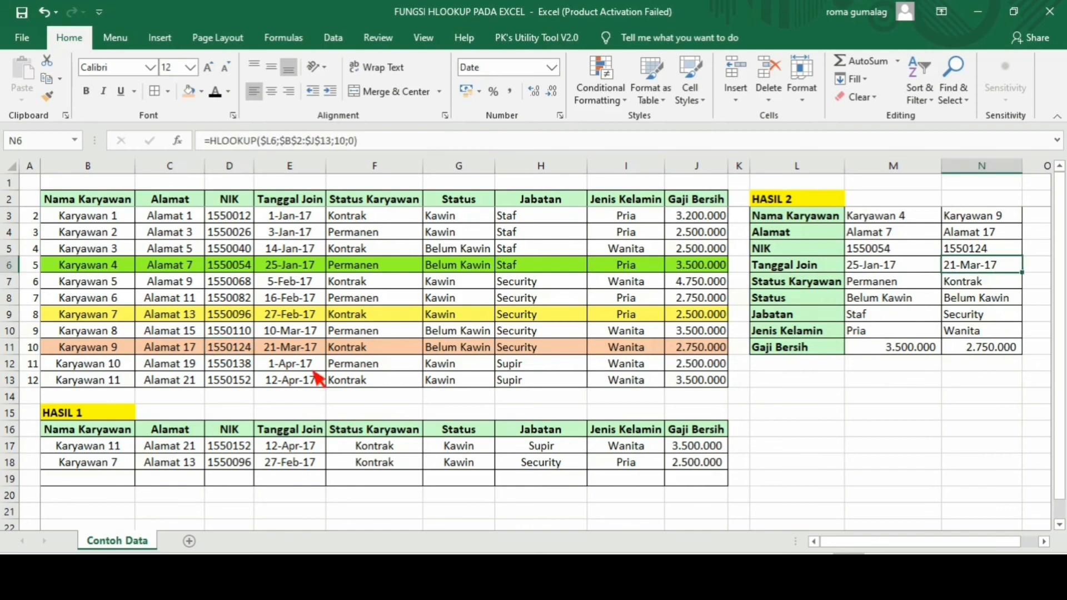
pyautogui.click(306, 350)
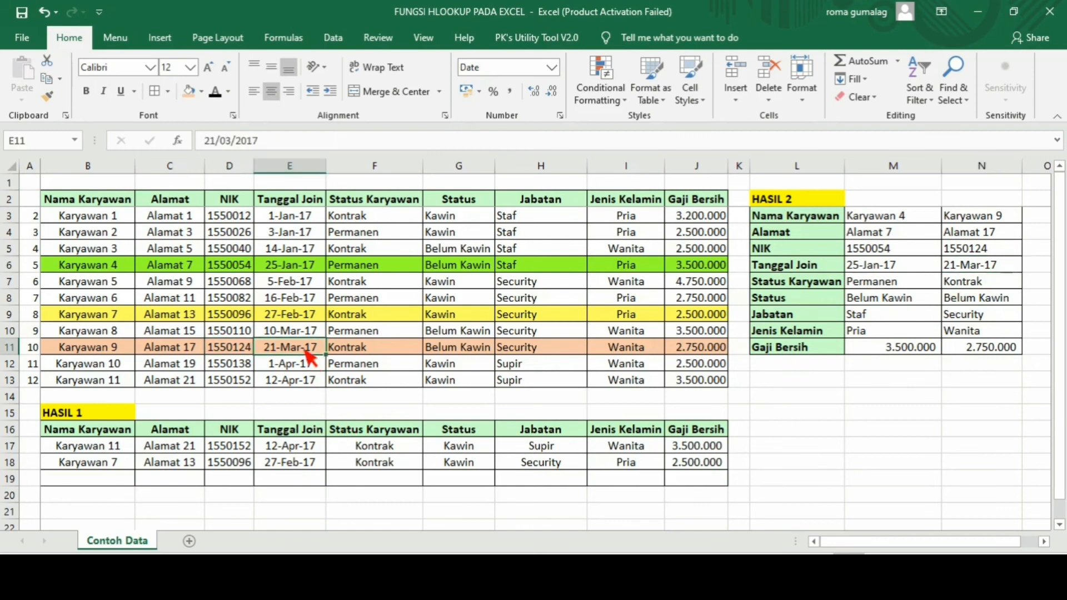
pyautogui.click(988, 281)
pyautogui.click(364, 350)
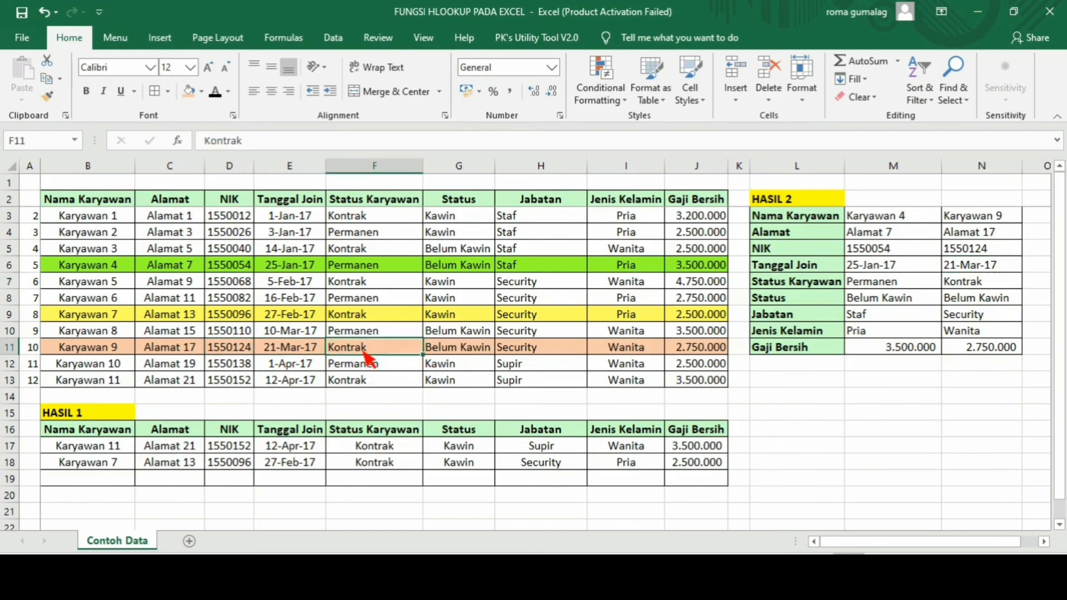
pyautogui.click(461, 350)
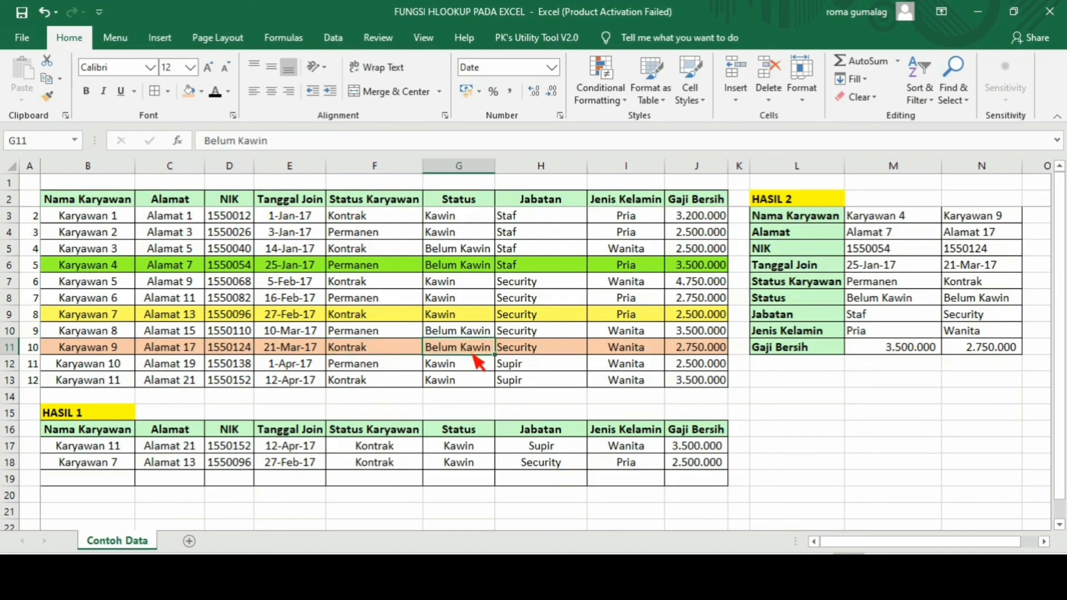
pyautogui.click(970, 300)
pyautogui.click(488, 352)
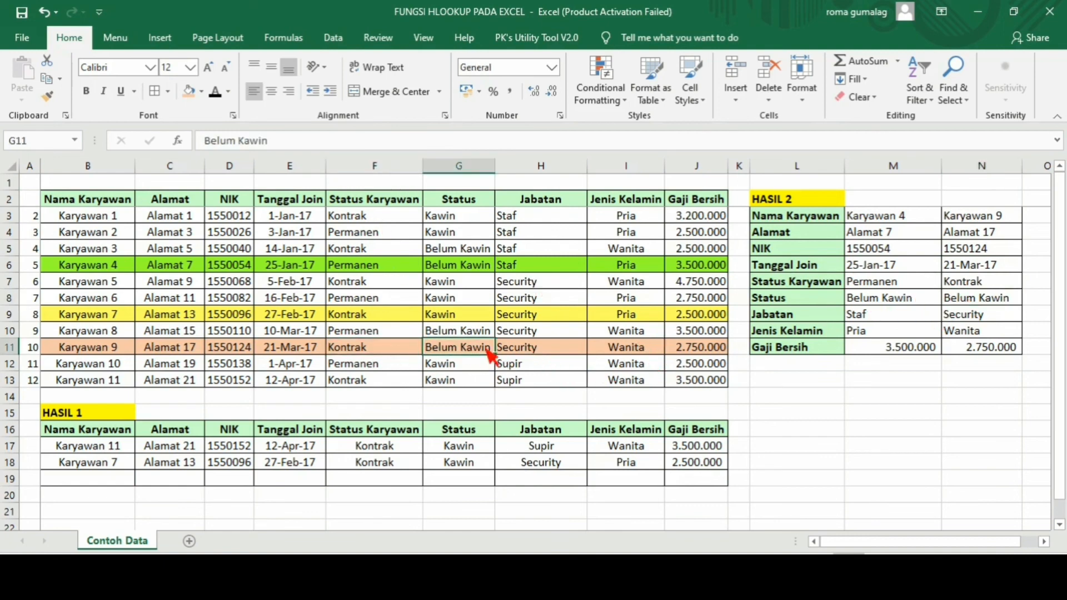
pyautogui.click(808, 316)
pyautogui.click(984, 317)
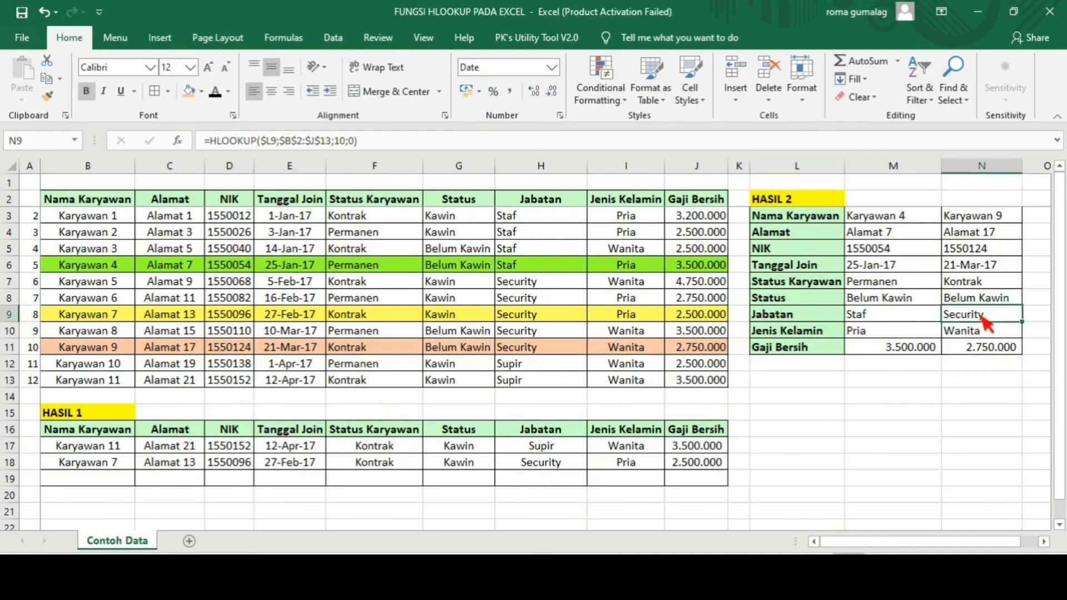
pyautogui.click(581, 350)
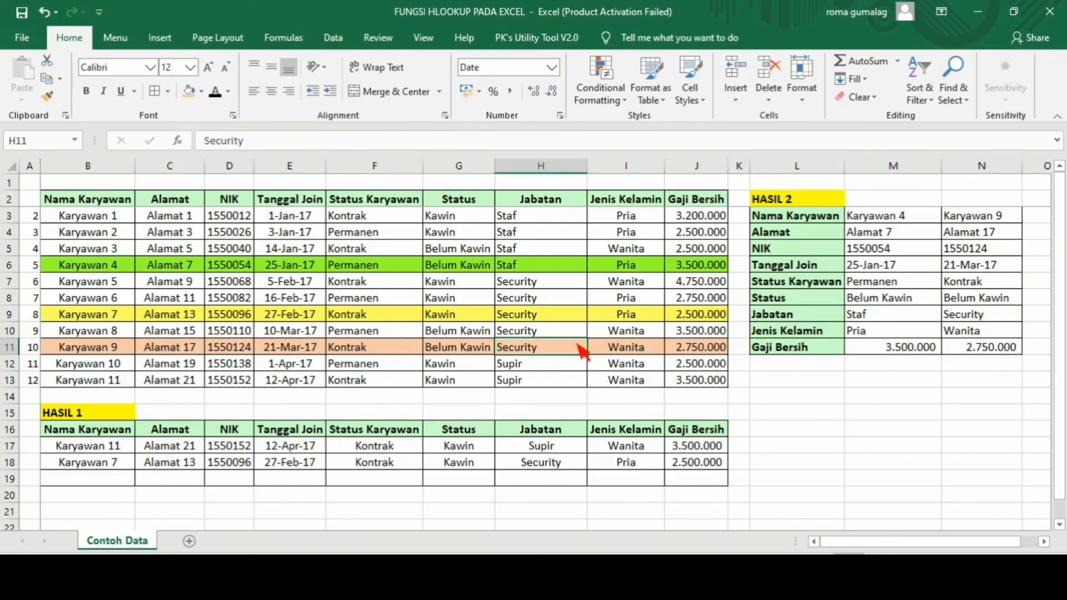
pyautogui.click(948, 336)
pyautogui.click(889, 412)
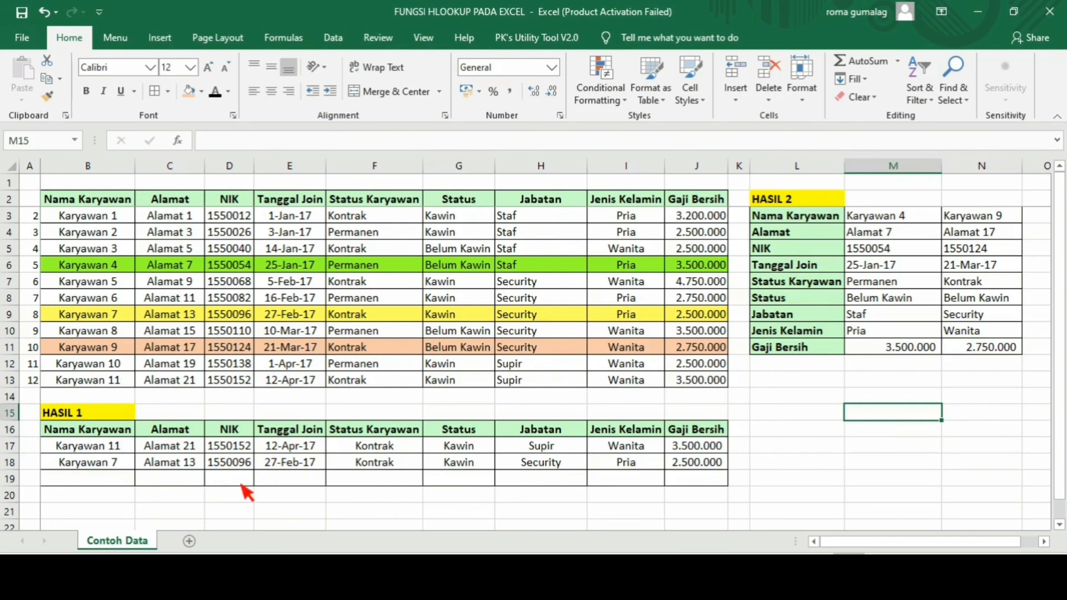
pyautogui.click(917, 268)
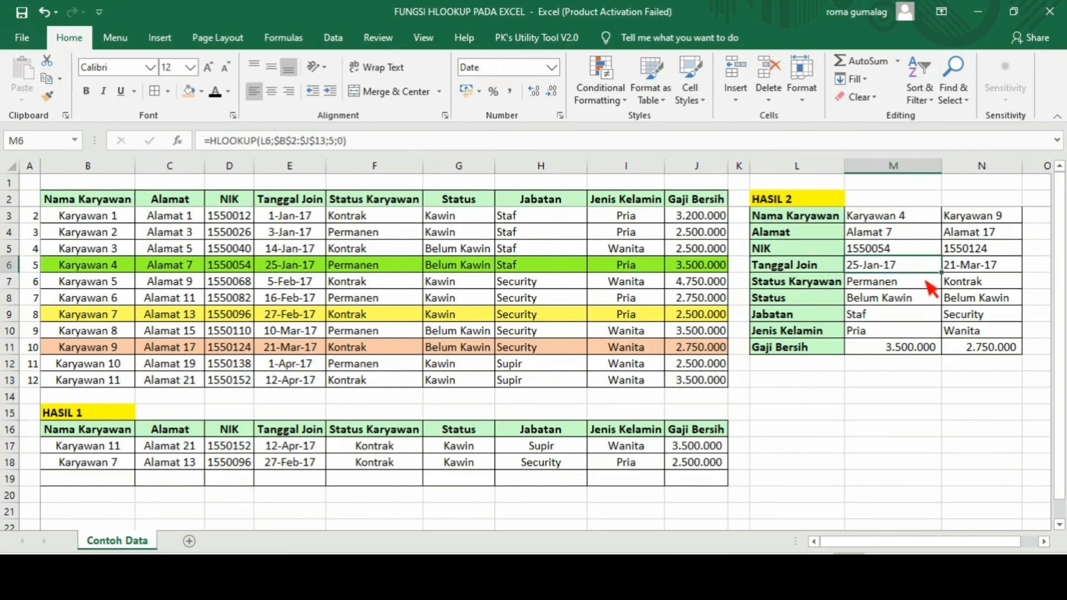
pyautogui.click(857, 413)
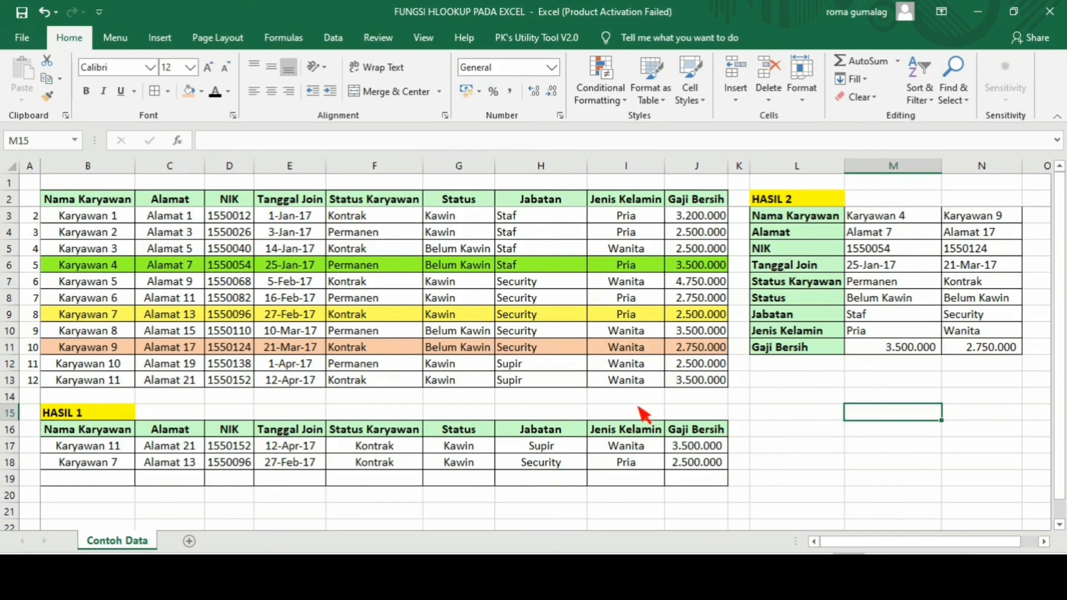
pyautogui.click(827, 482)
pyautogui.click(811, 508)
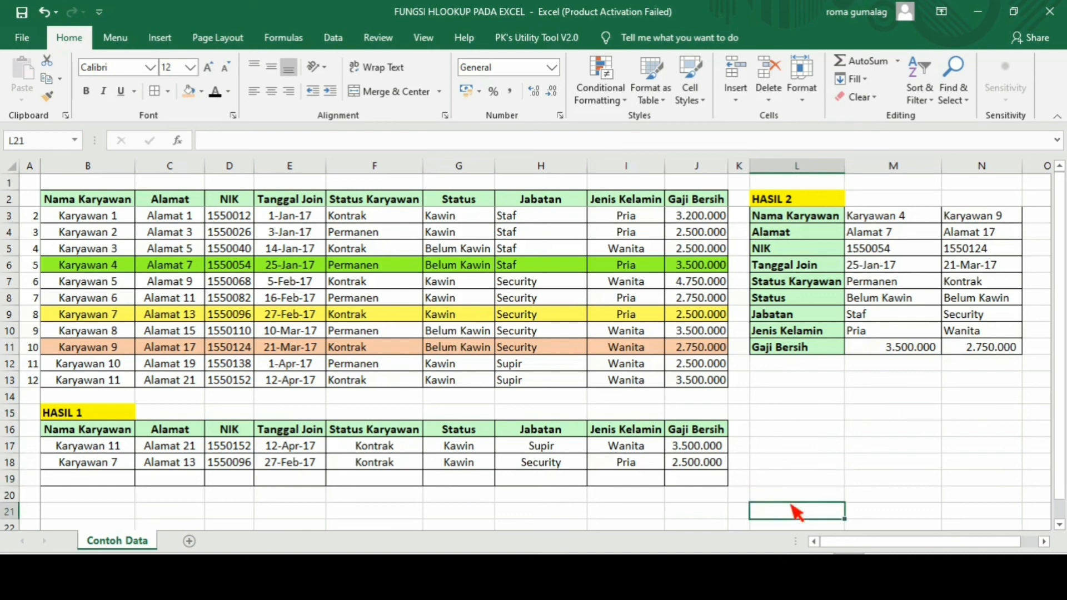